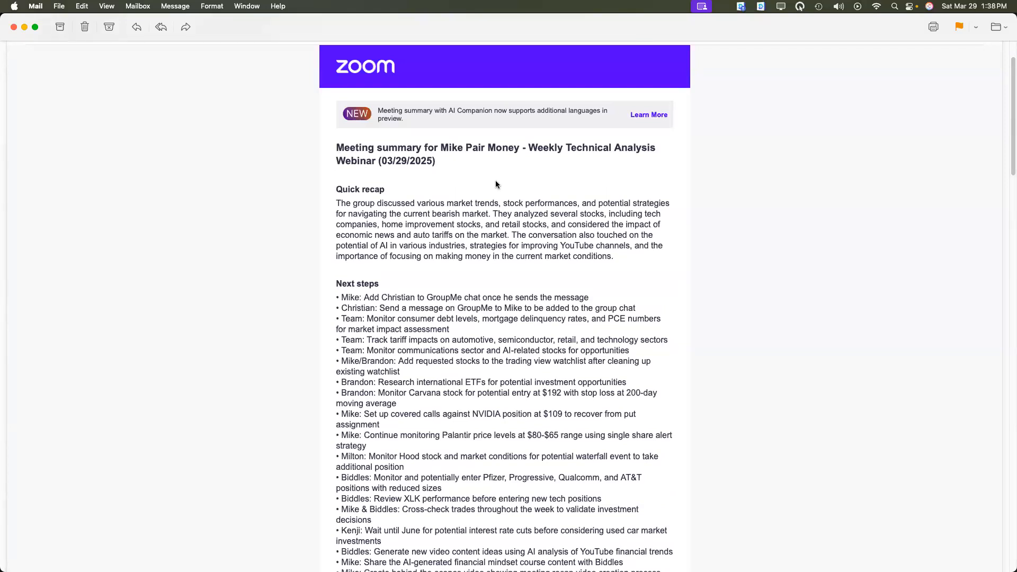
Read through the Zoom meeting summary email, then switch to ChatGPT and enter "clear." followed by the pasted March 29, 2025 summary
scroll(526, 175, down, 15)
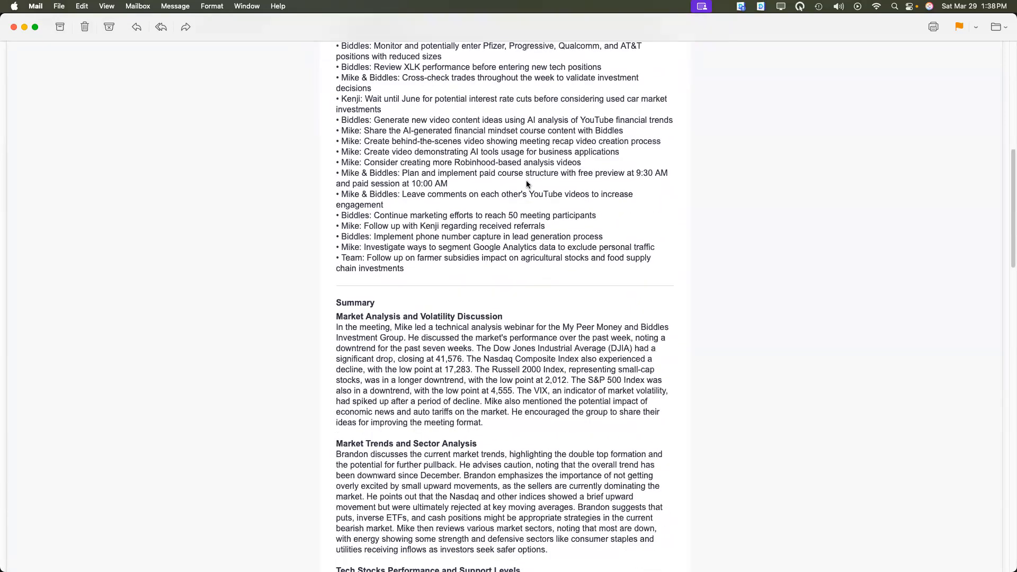
scroll(525, 193, down, 10)
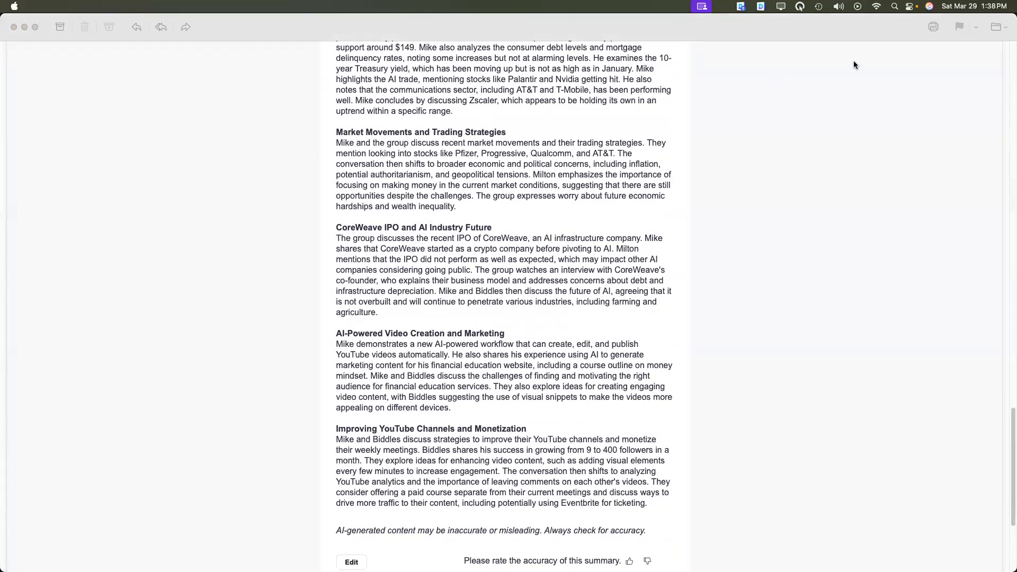
key(super+Tab)
scroll(65, 365, down, 3)
click(65, 365)
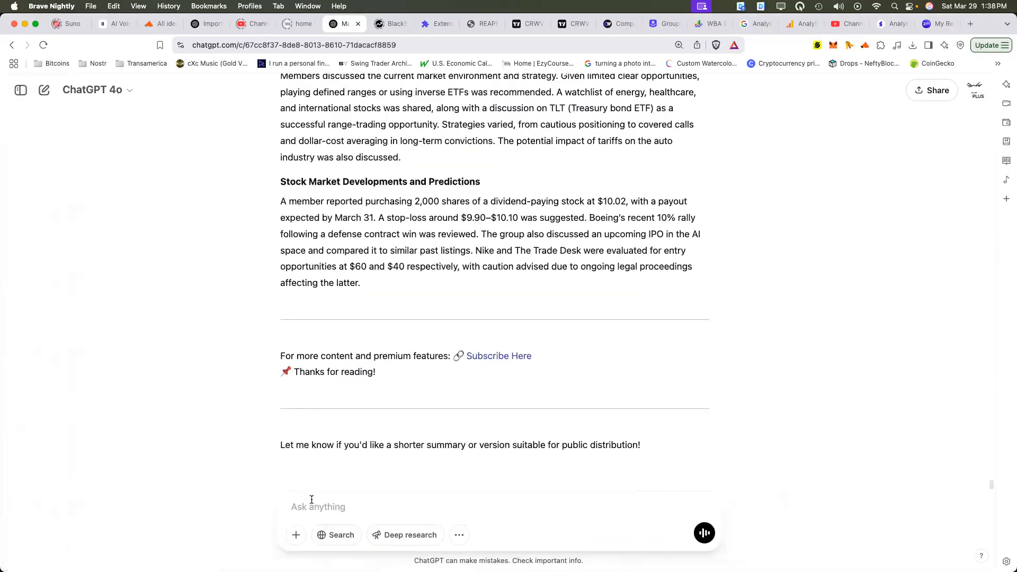
text(clear.)
key(shift+Return)
key(super+v)
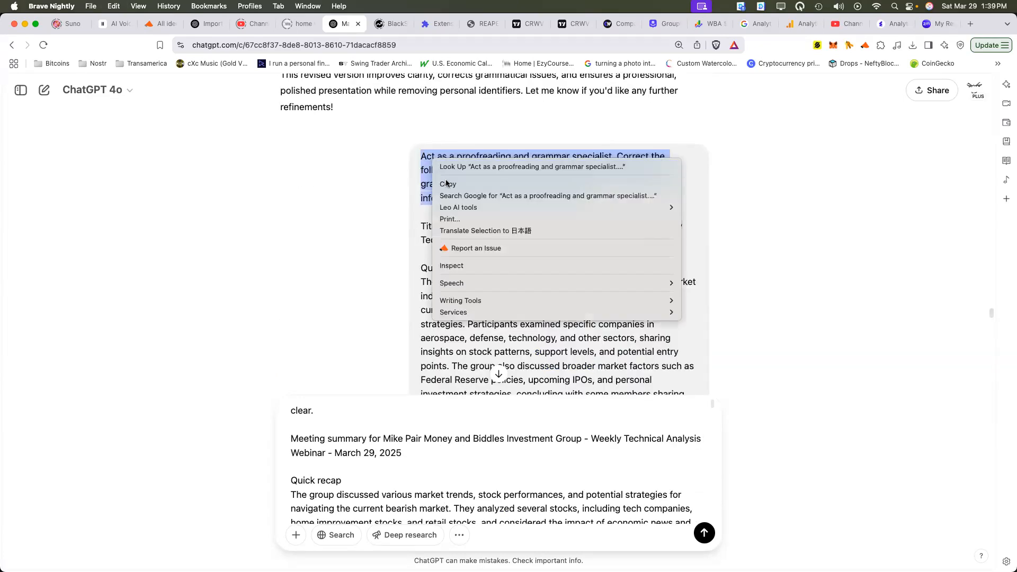
Copy the earlier proofreading and grammar specialist instructions into the draft message above the March 29 meeting summary
click(448, 184)
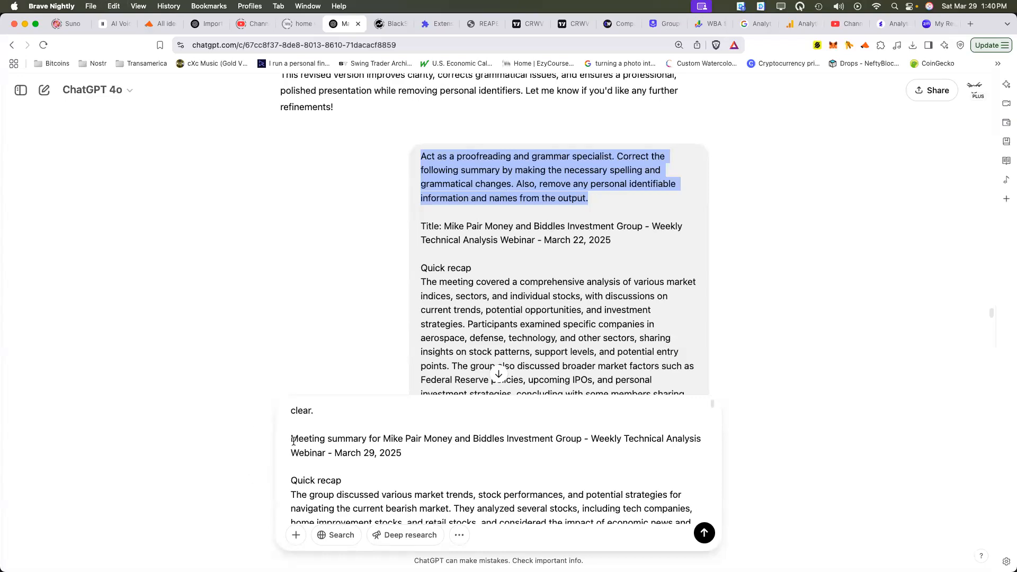
click(291, 424)
scroll(297, 424, down, 3)
scroll(622, 236, down, 6)
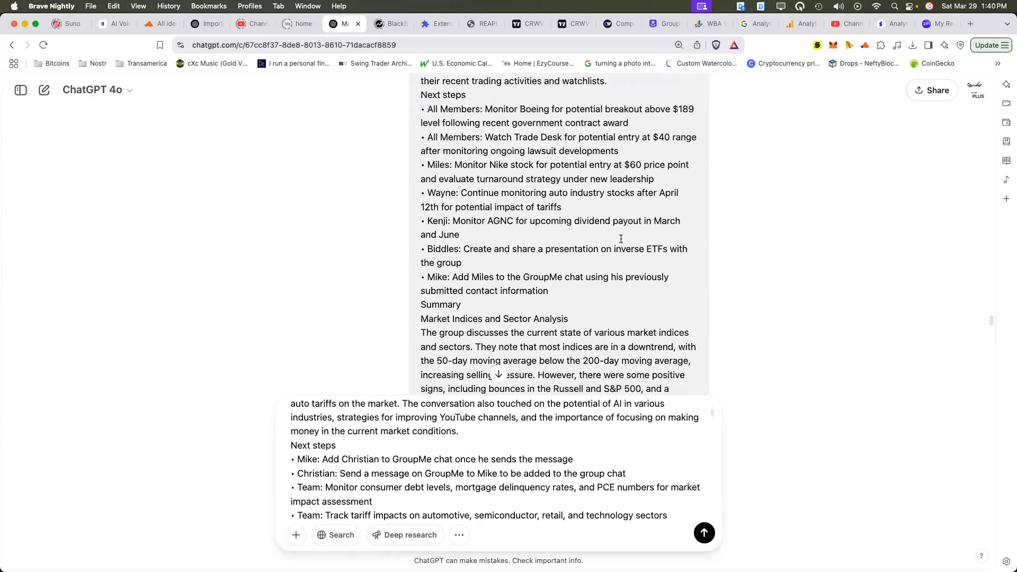
Copy the earlier "For More Content & Premium Features" closing text to the end of the draft message and send it
scroll(621, 239, down, 15)
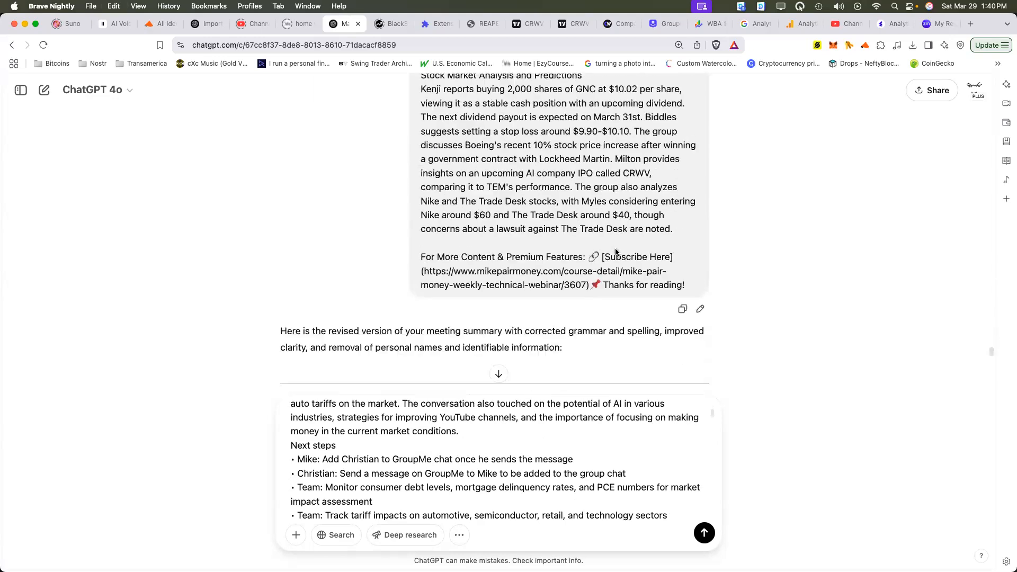
scroll(616, 251, down, 1)
drag(418, 240, 692, 268)
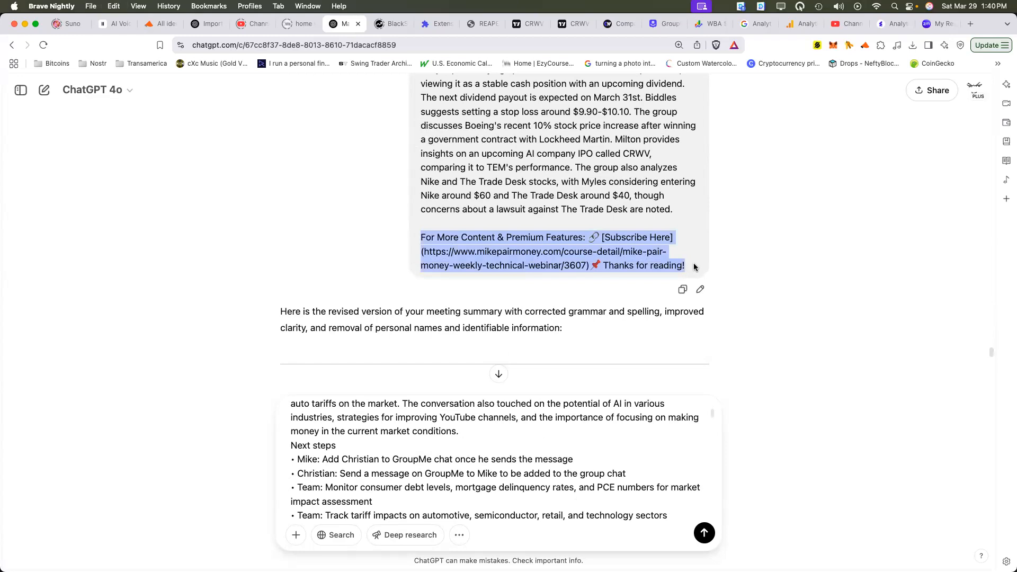
click(581, 412)
scroll(581, 424, down, 10)
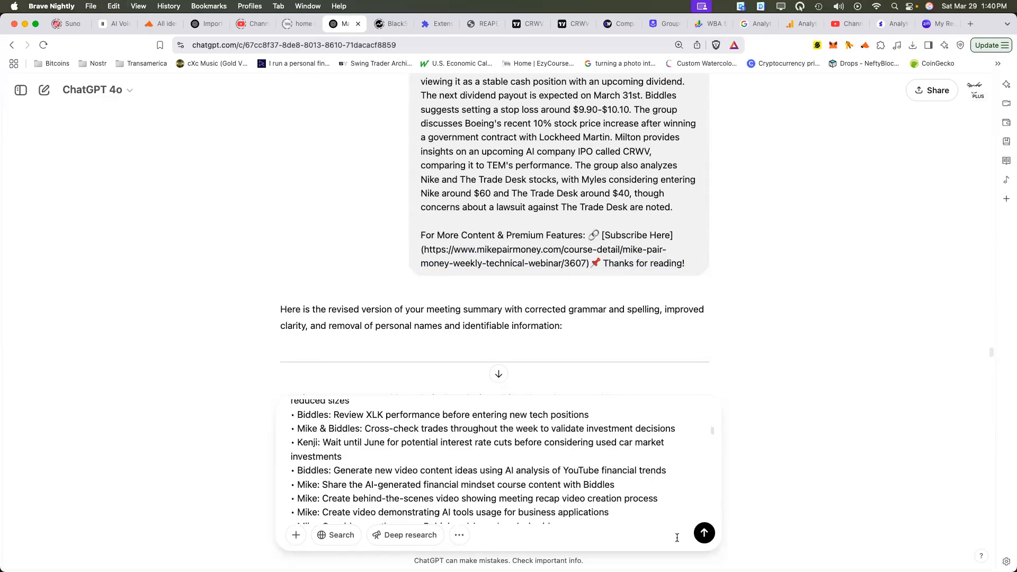
scroll(677, 538, down, 1)
click(705, 533)
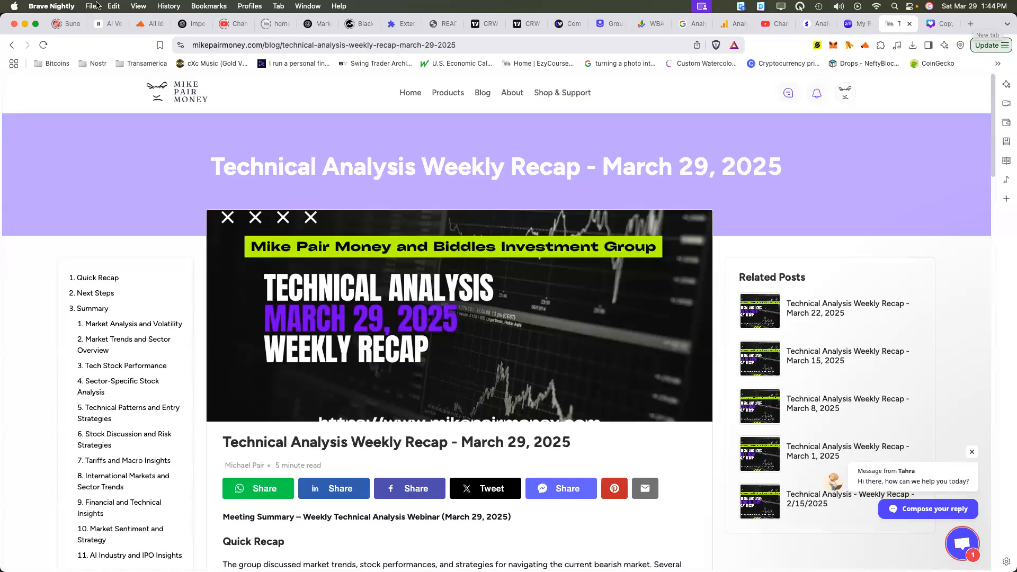
Switch to ElevenLabs and start a new Studio project from scratch
click(109, 23)
scroll(486, 223, up, 1)
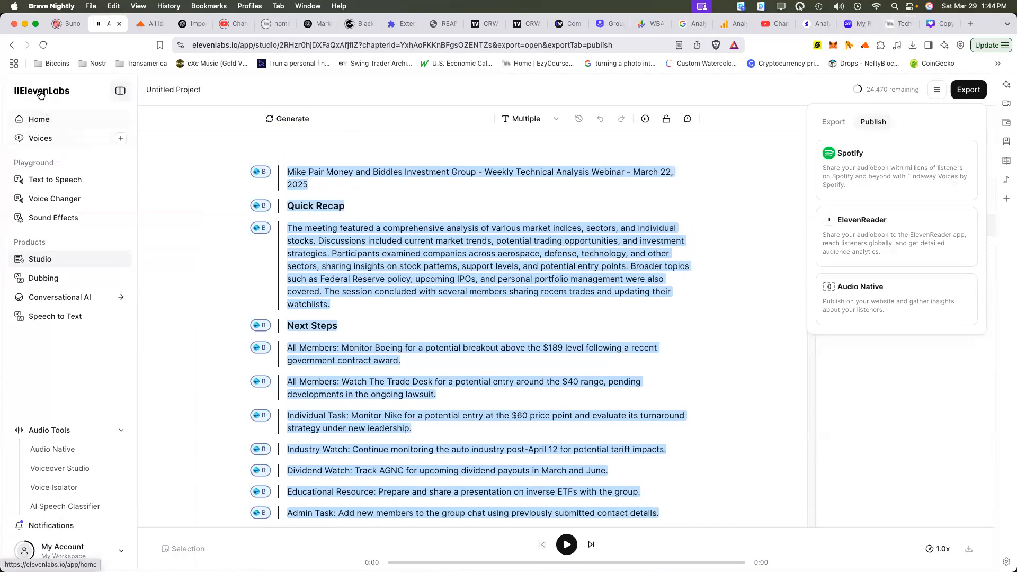
scroll(317, 398, down, 1)
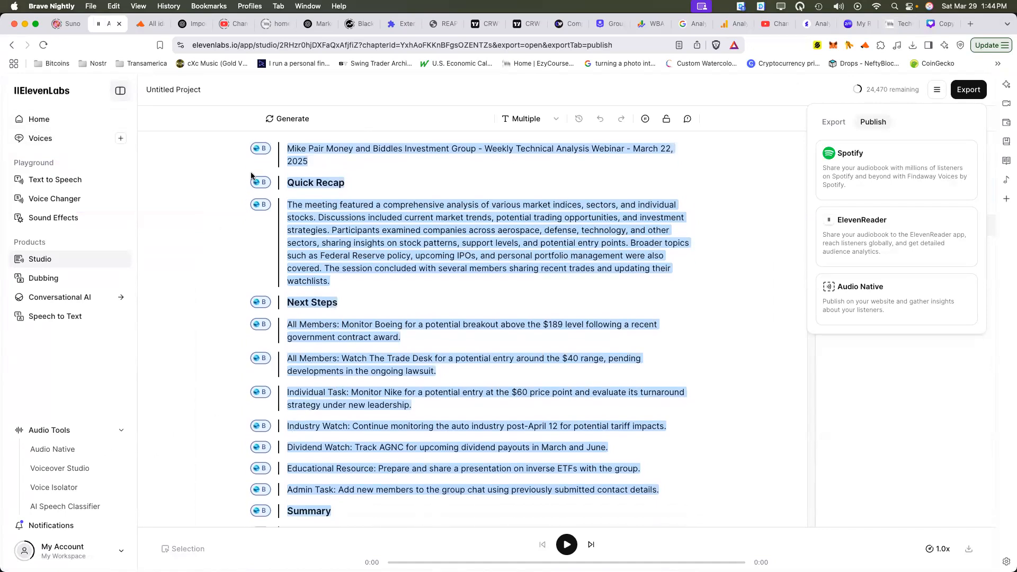
click(40, 259)
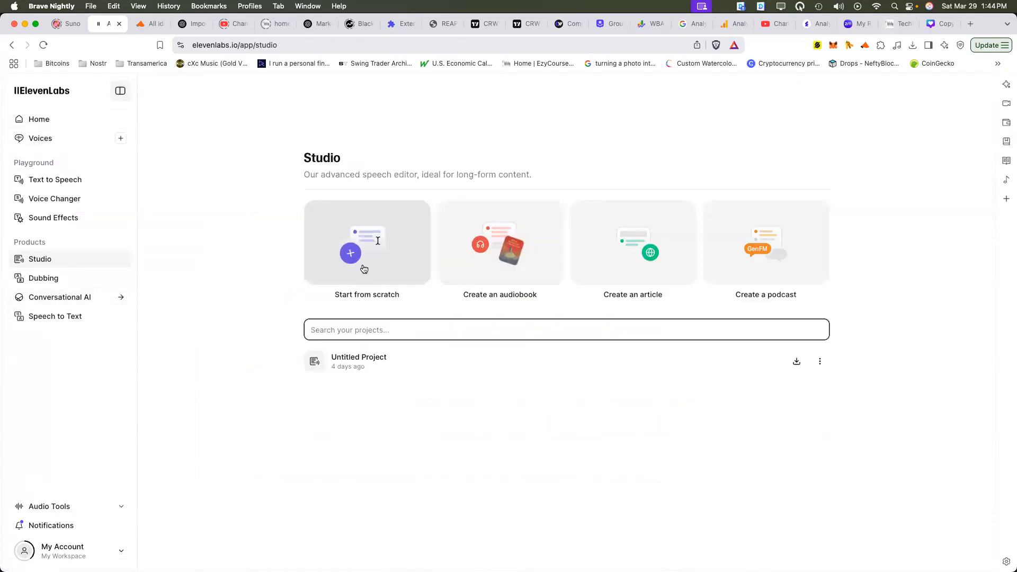
click(361, 266)
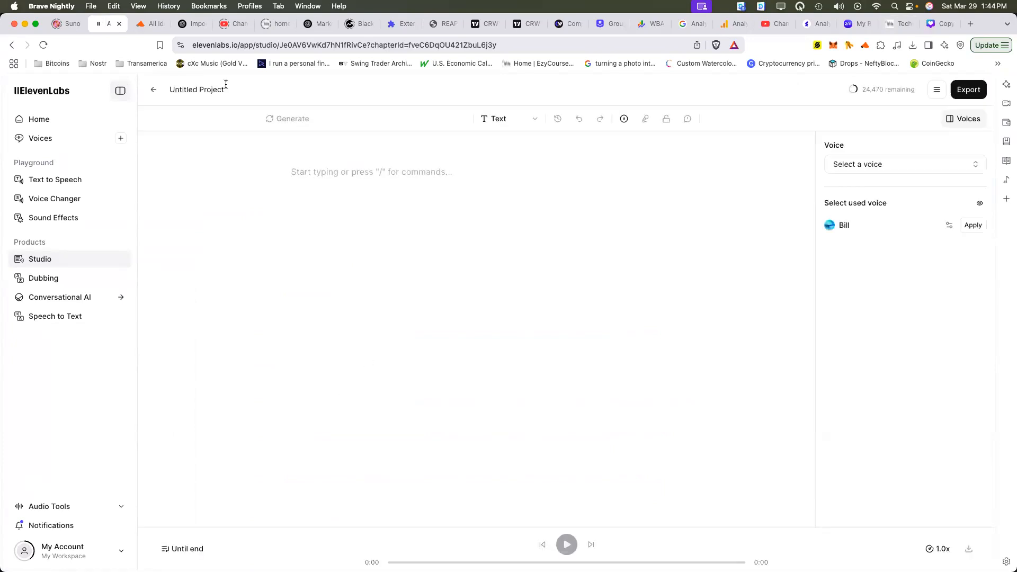
Rename the untitled project as "mpm 3-29-2025"
click(222, 88)
key(BackSpace)
key(BackSpace)
key(BackSpace)
key(BackSpace)
key(BackSpace)
key(BackSpace)
key(BackSpace)
key(BackSpace)
key(BackSpace)
key(BackSpace)
key(BackSpace)
key(BackSpace)
key(BackSpace)
key(BackSpace)
key(BackSpace)
key(BackSpace)
text(mpm 3-259-2025)
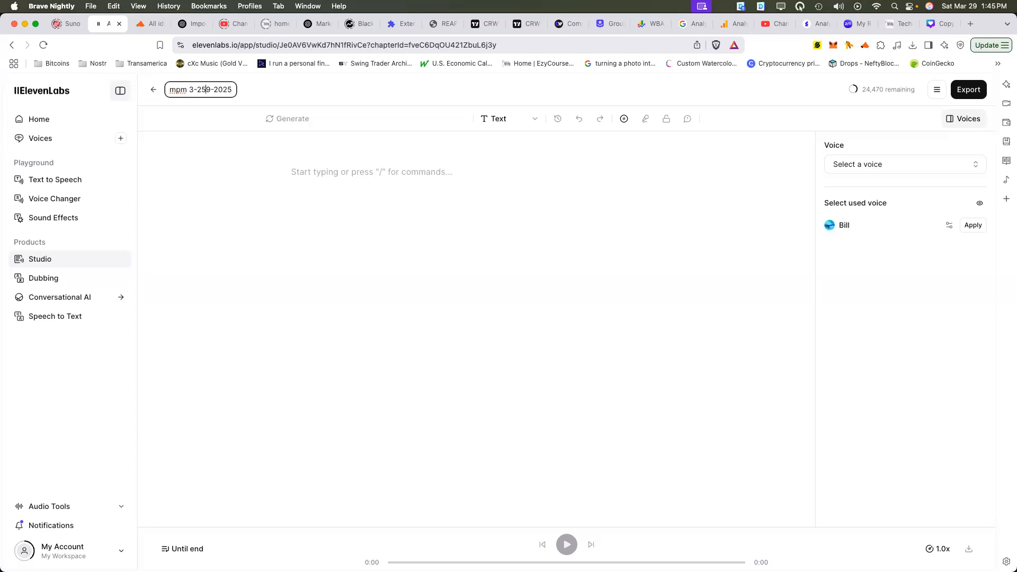
key(BackSpace)
key(Return)
click(866, 164)
click(493, 184)
key(super+v)
key(super+z)
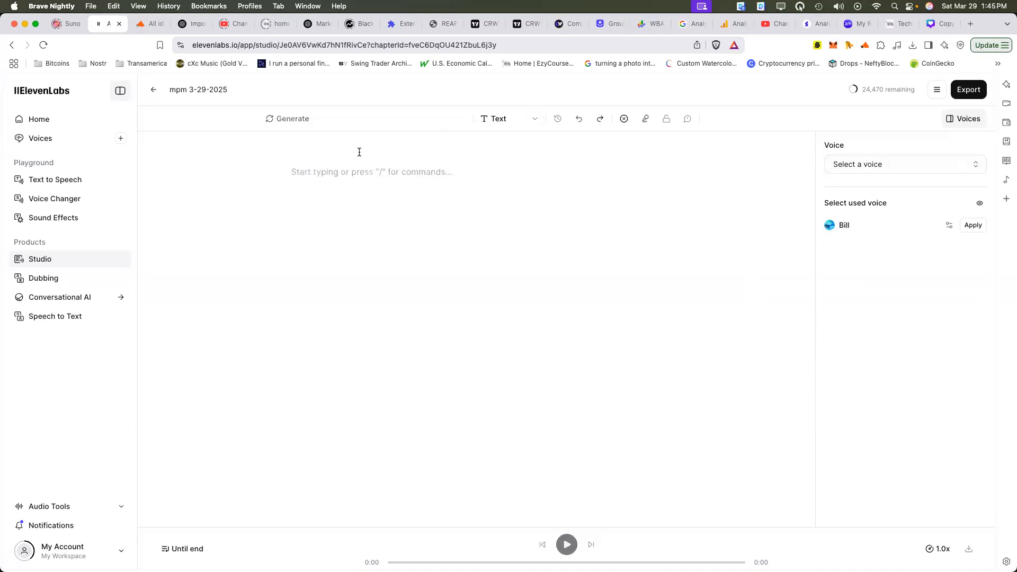
Switch to the ChatGPT conversation and copy the selected revised meeting summary, including its closing subscribe lines
key(super+Tab)
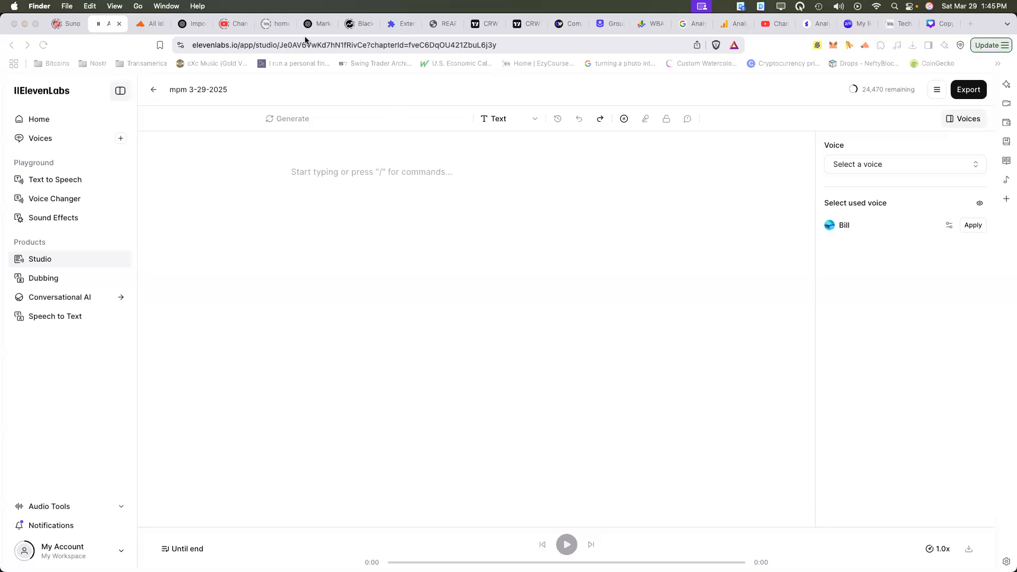
click(316, 25)
right_click(376, 208)
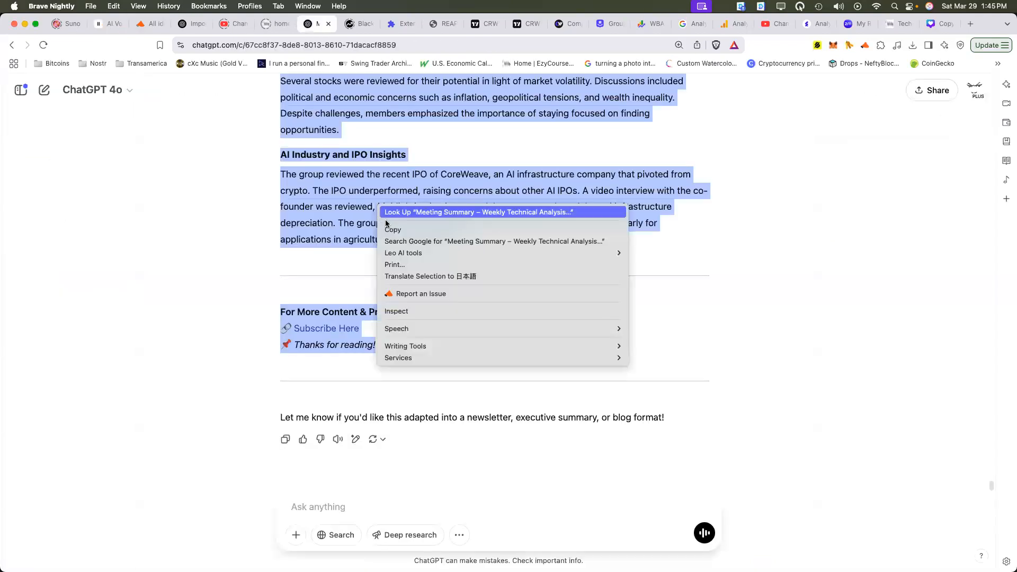
click(394, 233)
key(super+Tab)
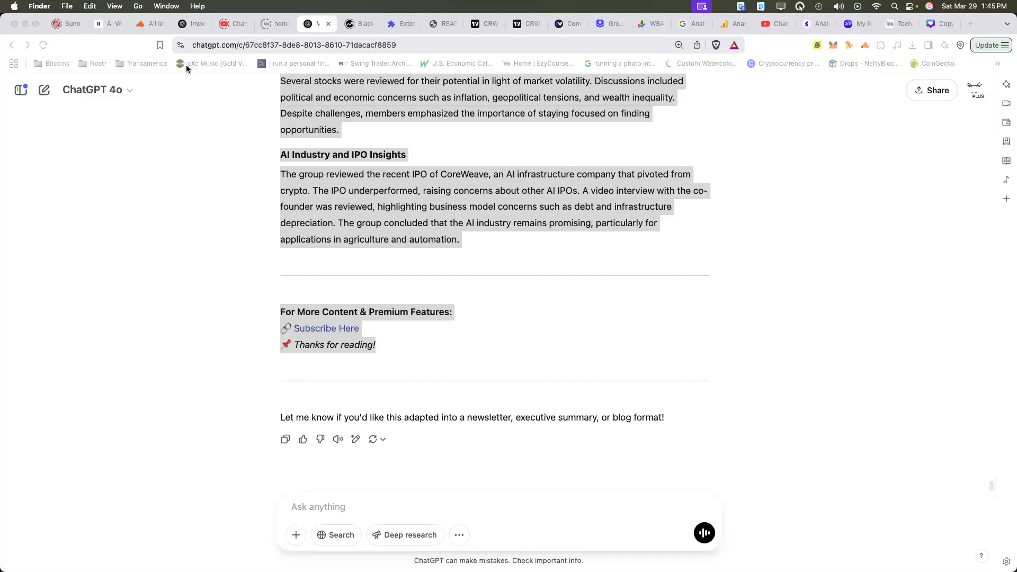
click(275, 26)
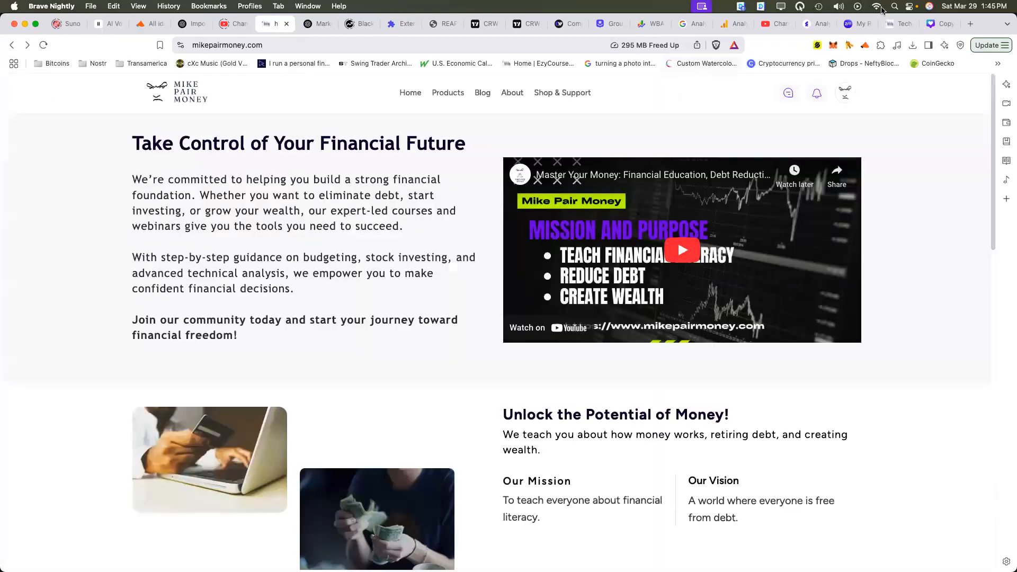
click(899, 23)
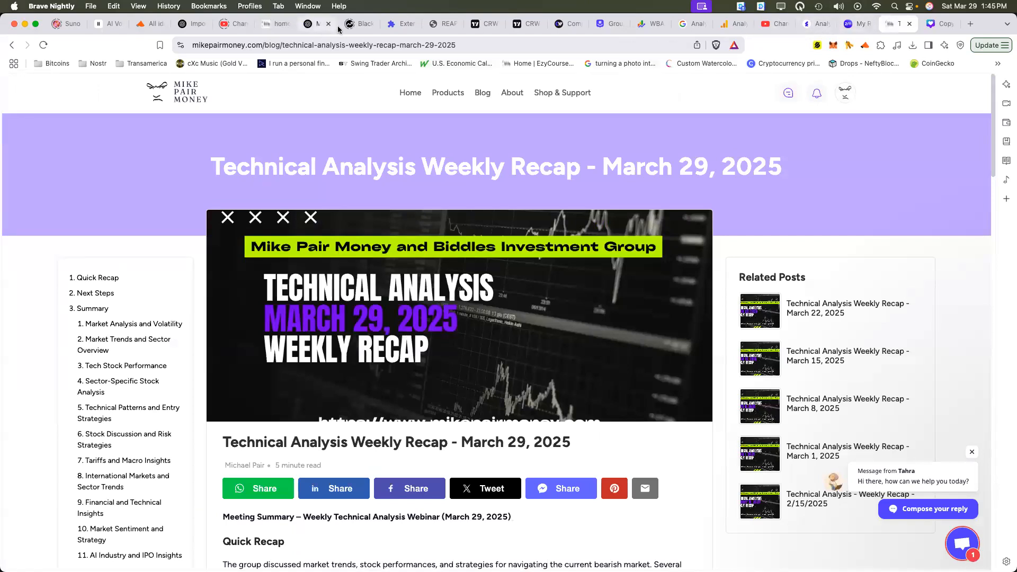
Paste the revised meeting summary into the ElevenLabs project and add blank lines between the title line and "Quick Recap"
click(100, 25)
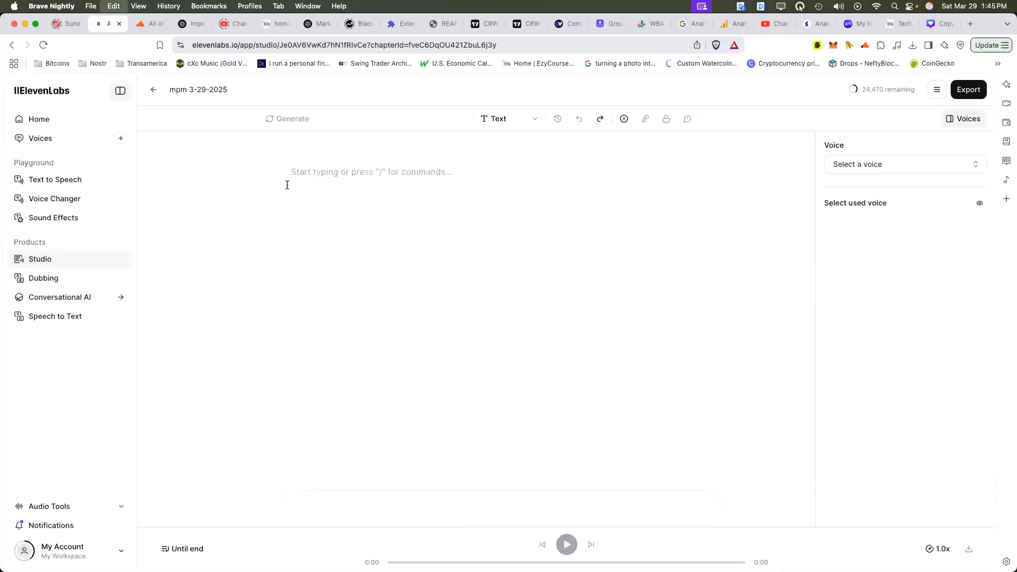
key(super+v)
scroll(383, 253, up, 5)
scroll(383, 253, up, 15)
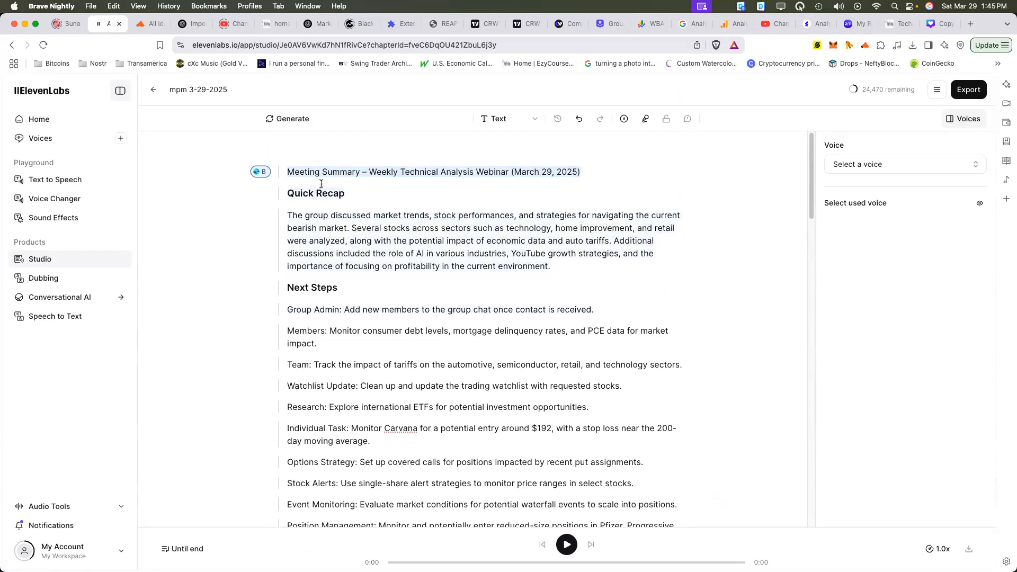
click(287, 172)
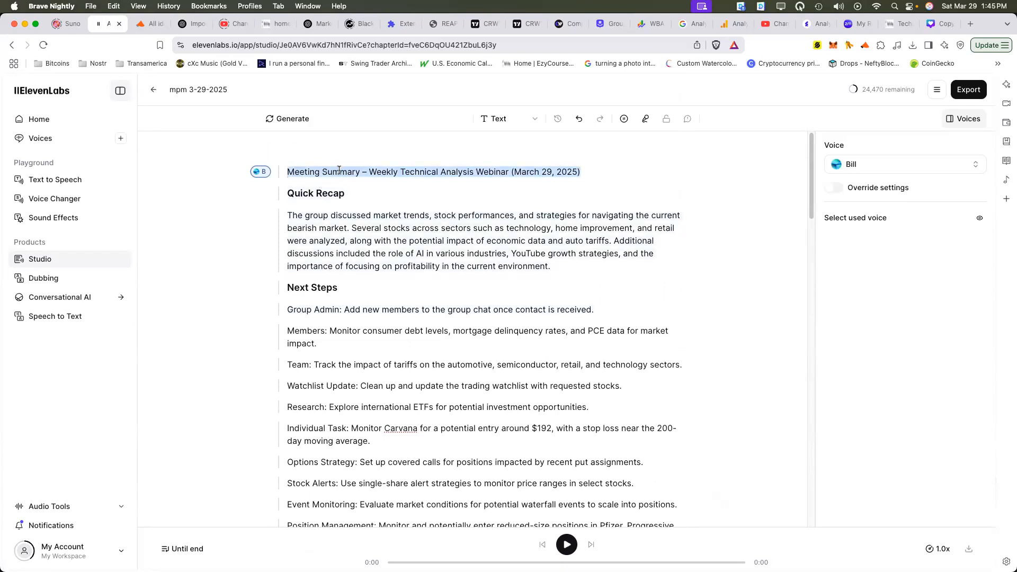
key(Return)
Preview the available voices and assign the Roger voice to the meeting summary's title line
click(287, 172)
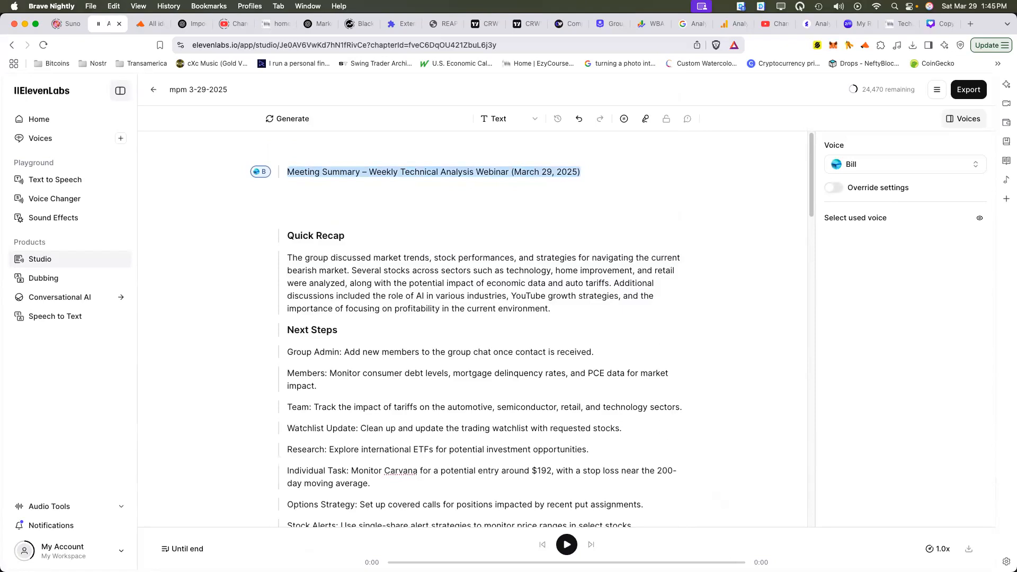
scroll(530, 345, down, 15)
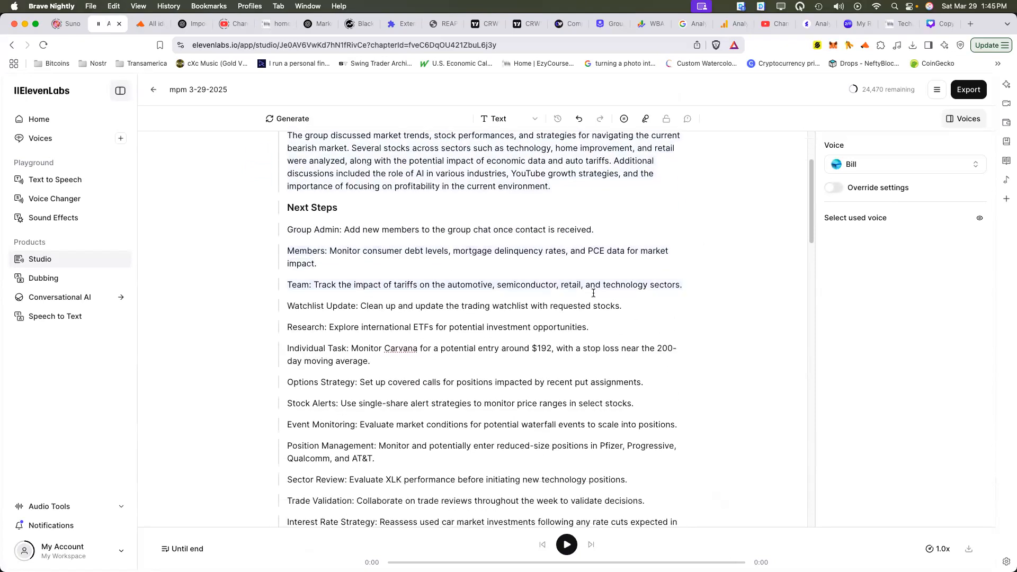
scroll(537, 406, down, 10)
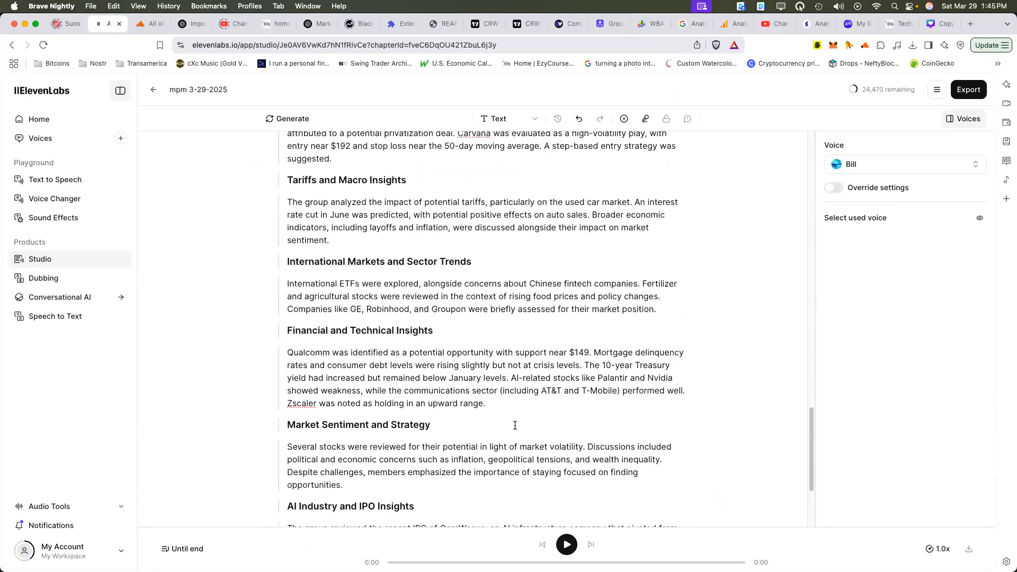
click(977, 166)
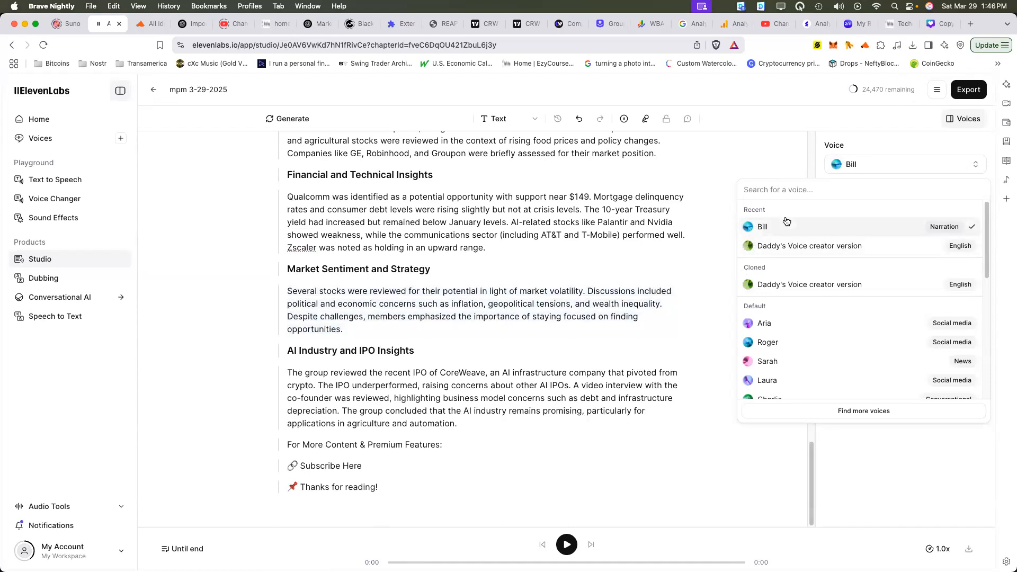
click(749, 227)
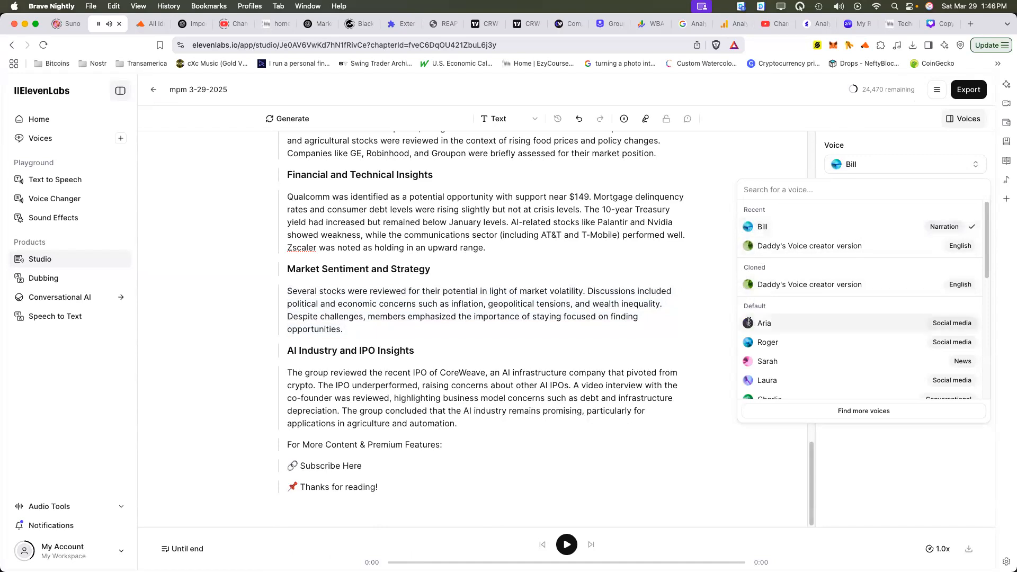
scroll(749, 323, down, 2)
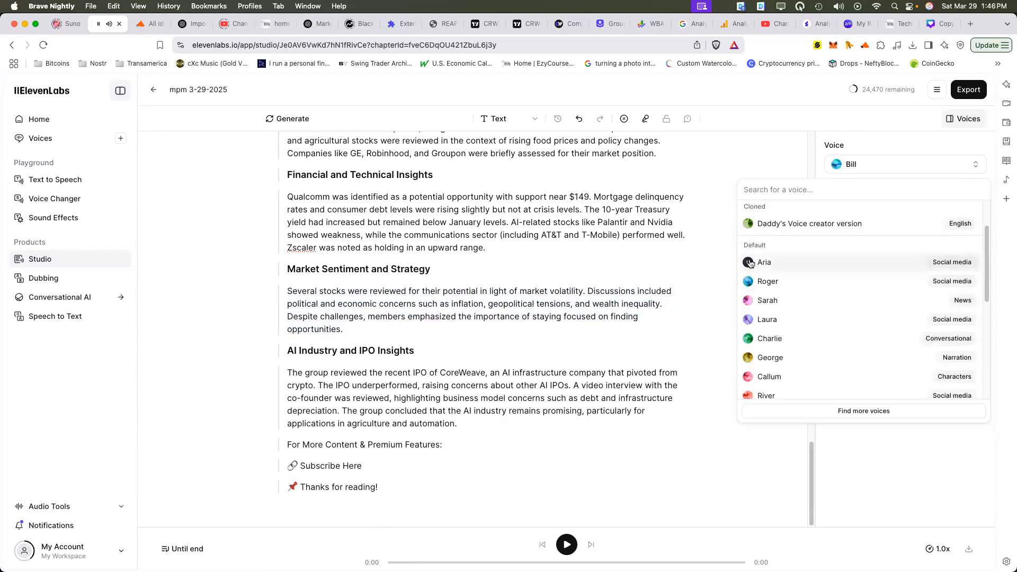
click(767, 284)
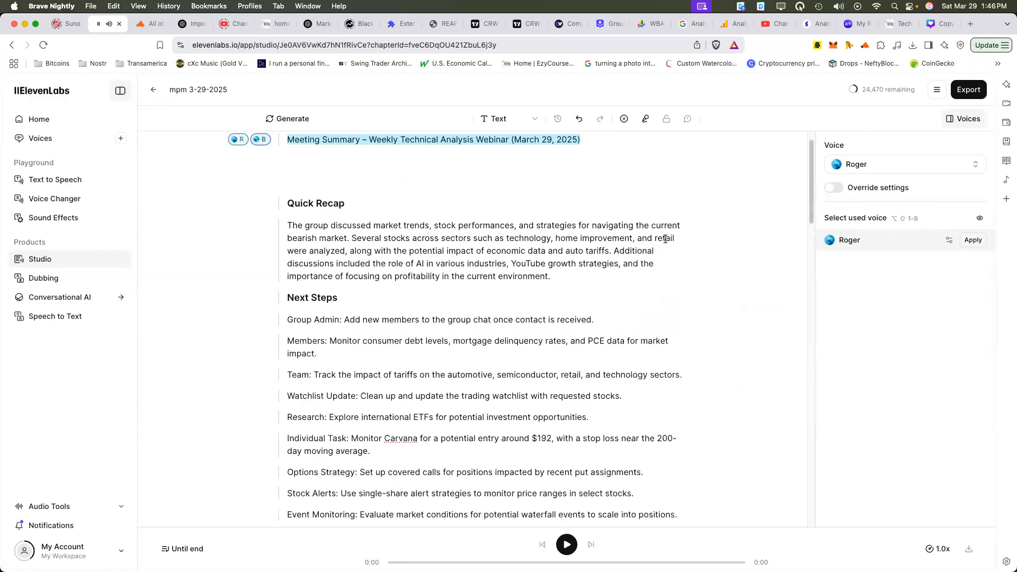
Review the pasted meeting summary and export its narration in MP3 format
scroll(673, 312, down, 1)
scroll(673, 312, down, 15)
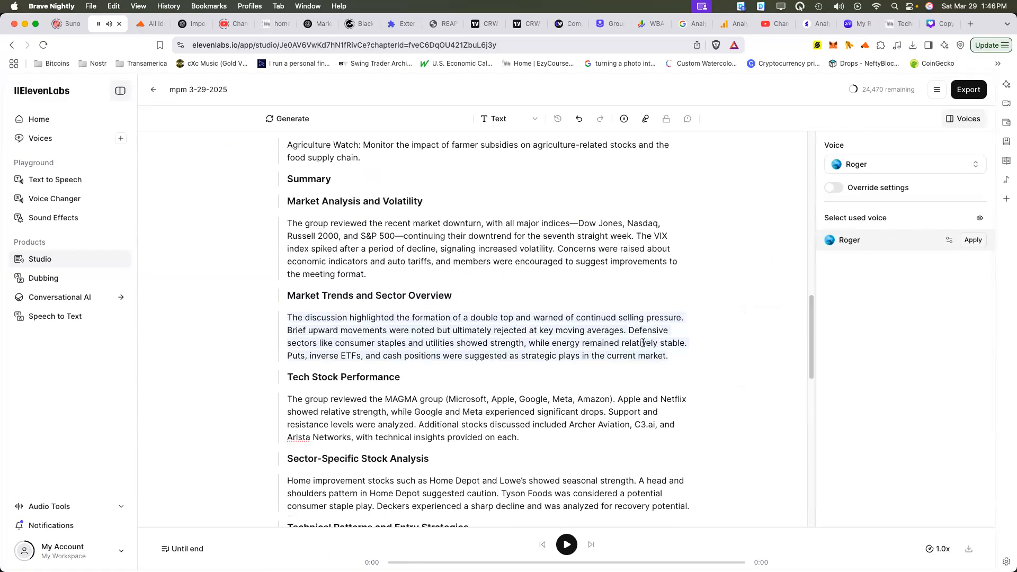
scroll(386, 443, down, 7)
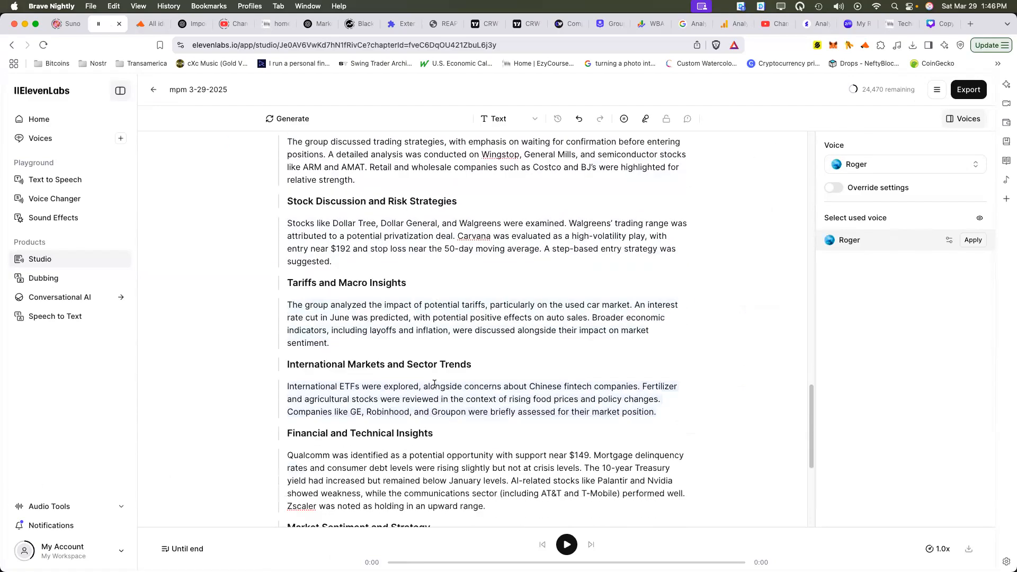
scroll(438, 393, up, 20)
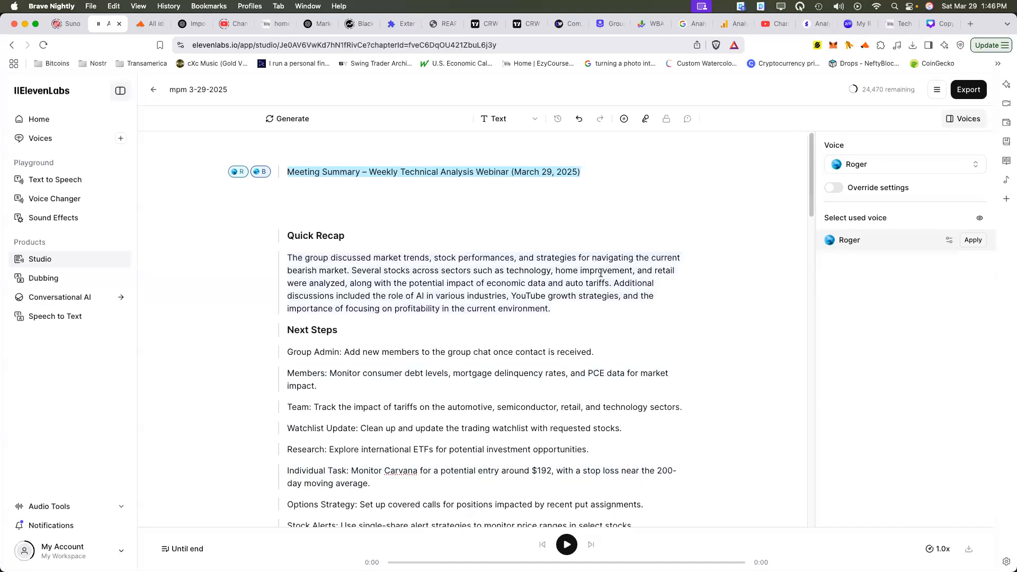
click(976, 92)
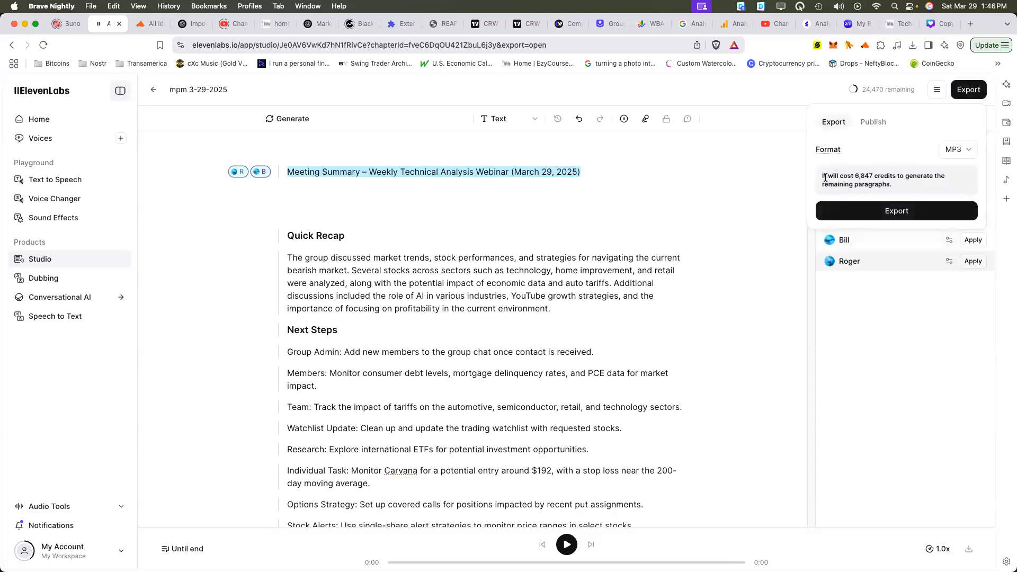
drag(871, 176, 855, 174)
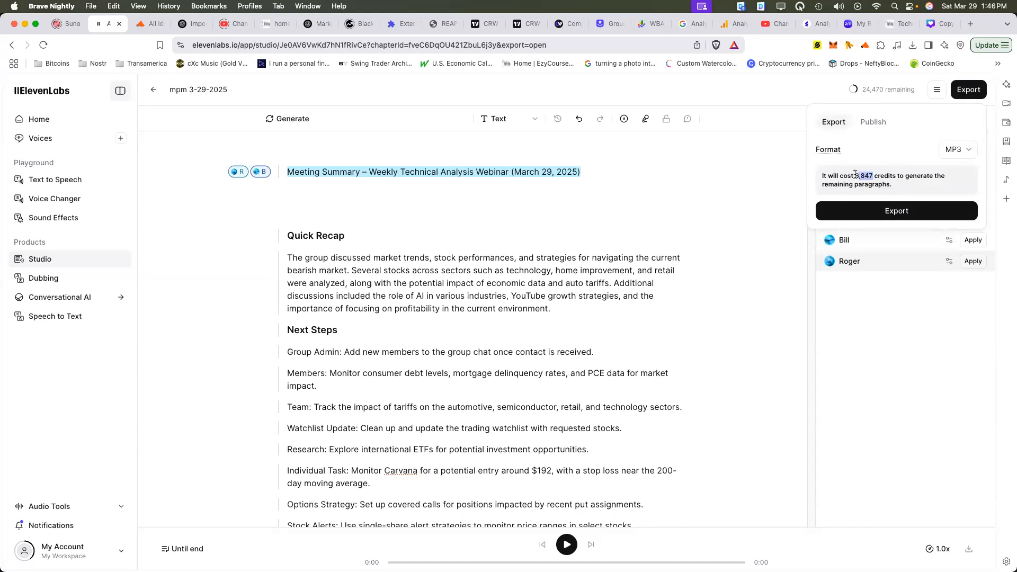
click(899, 212)
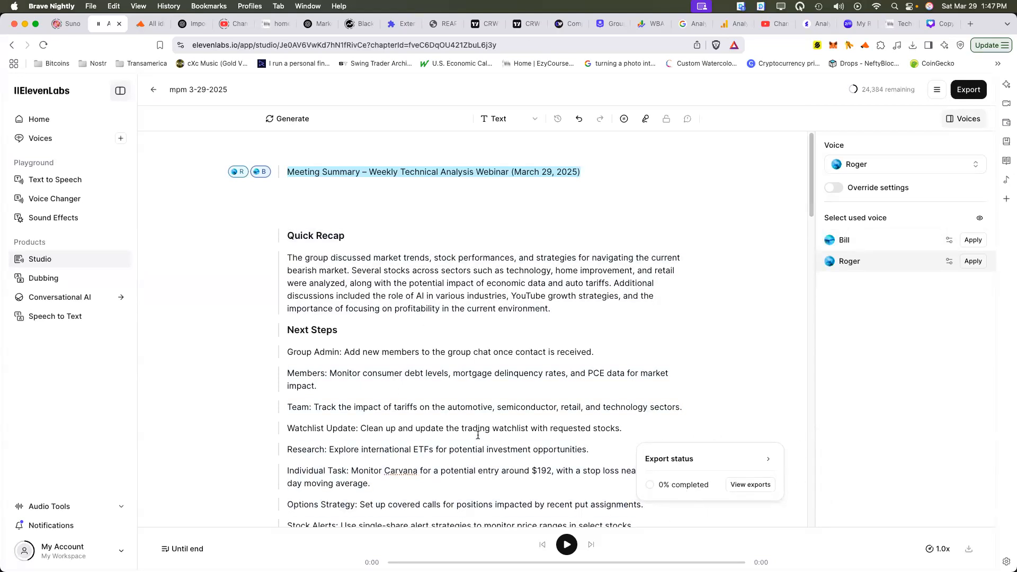
key(super+space)
text(rea)
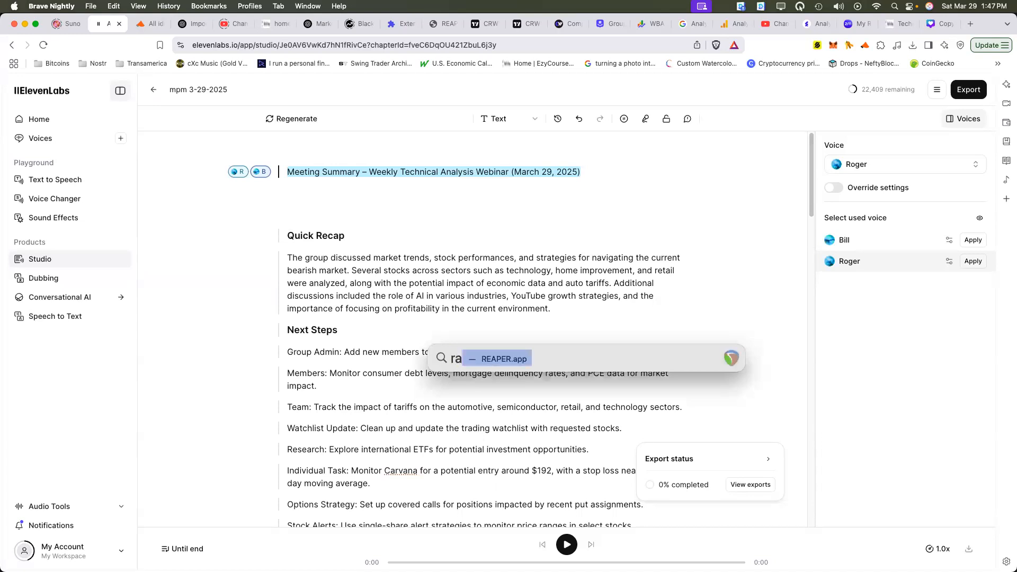
key(BackSpace)
key(BackSpace)
key(BackSpace)
key(BackSpace)
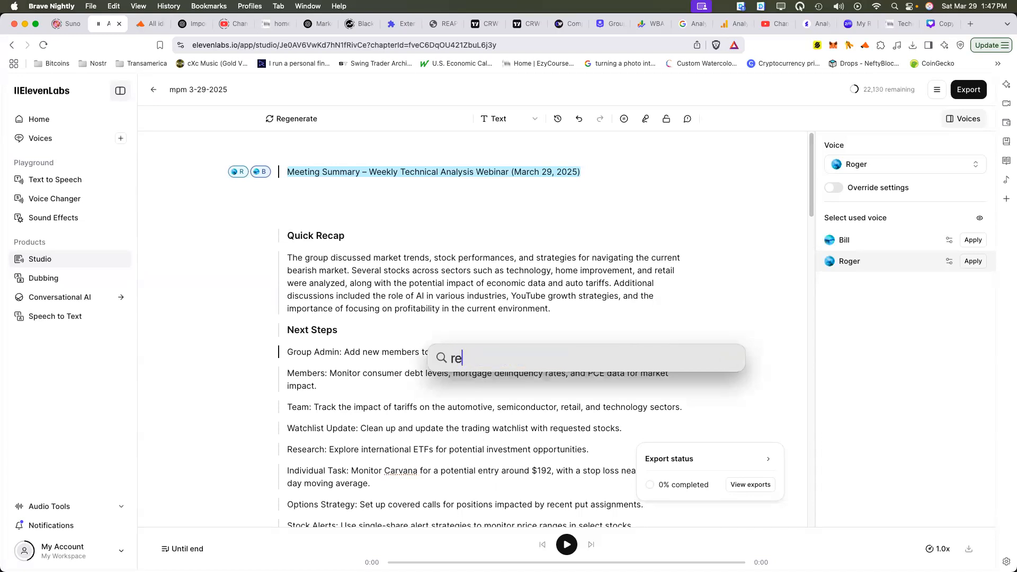
Switch to the open mpm-tiktok project in REAPER and clear all old media items from its timeline
key(super+Tab)
key(super+Tab)
key(super+Tab)
key(super+Tab)
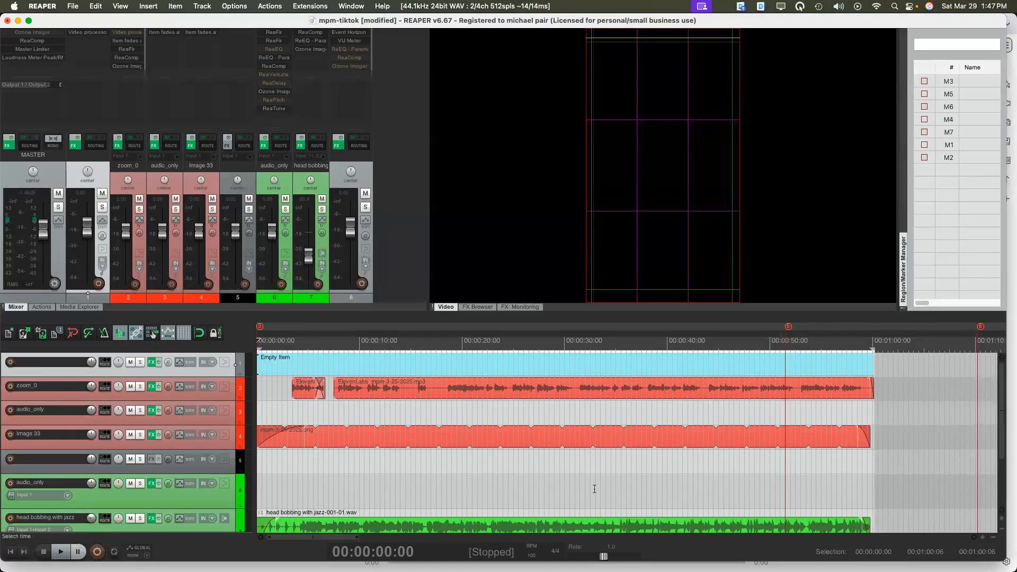
scroll(760, 451, down, 3)
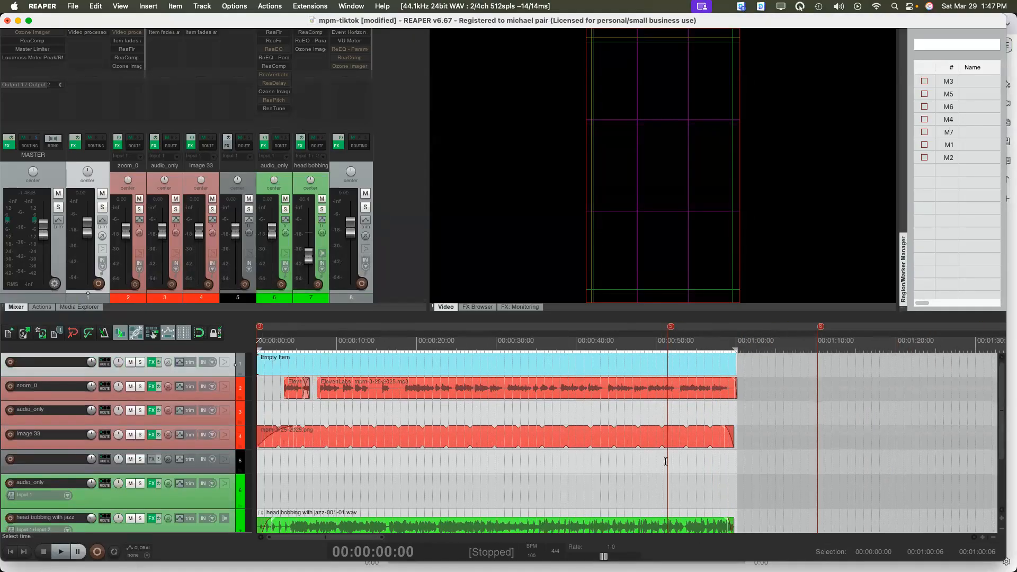
mouse_move(1002, 373)
mouse_down()
mouse_move(1008, 416)
mouse_move(1006, 360)
mouse_up()
scroll(975, 371, down, 1)
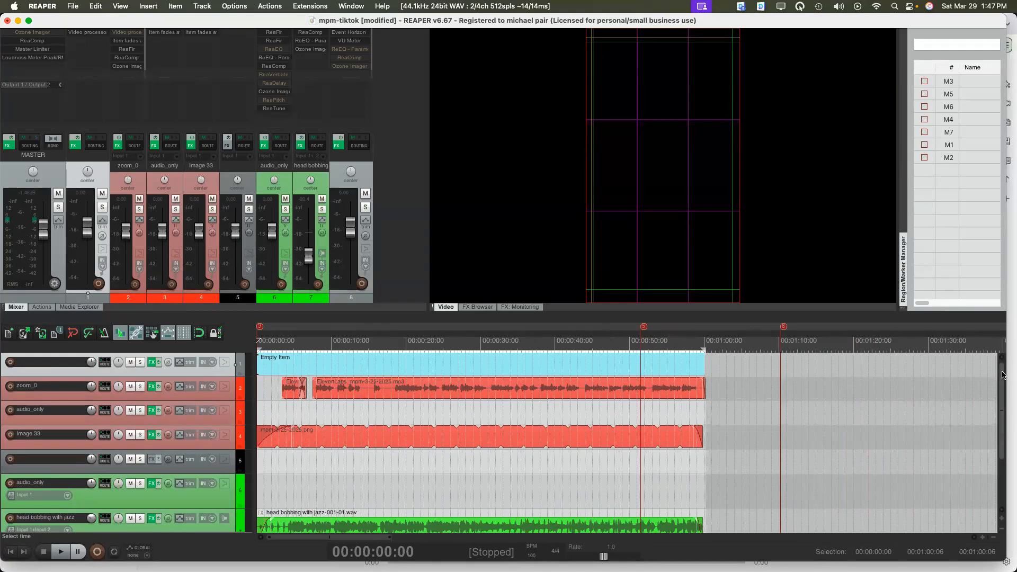
scroll(1010, 371, down, 3)
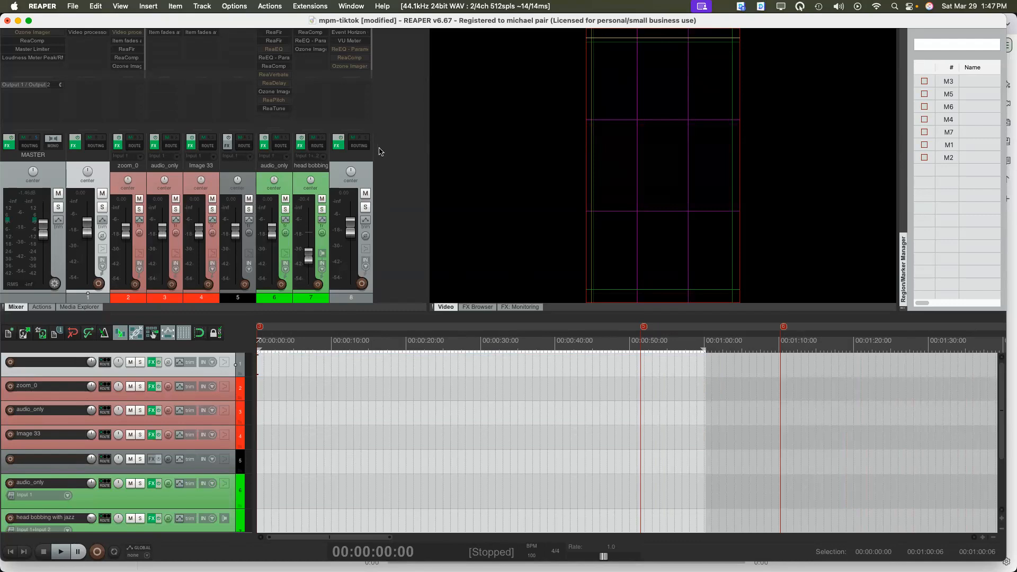
Insert mpm 3-29-2025.png from the Finder Downloads folder at the start of the zoom_0 track
key(super+Tab)
key(super+Tab)
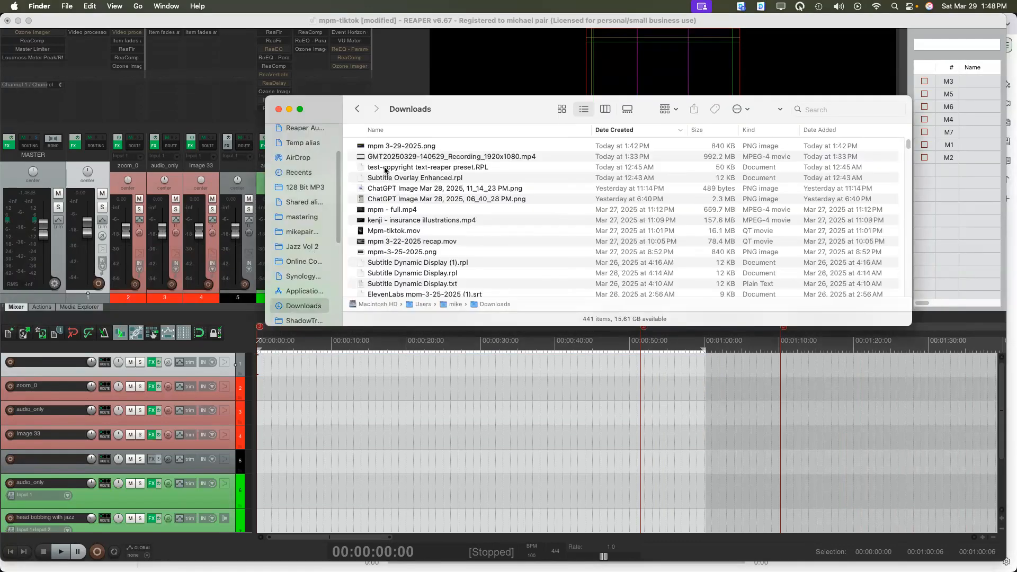
click(379, 148)
drag(369, 243, 257, 392)
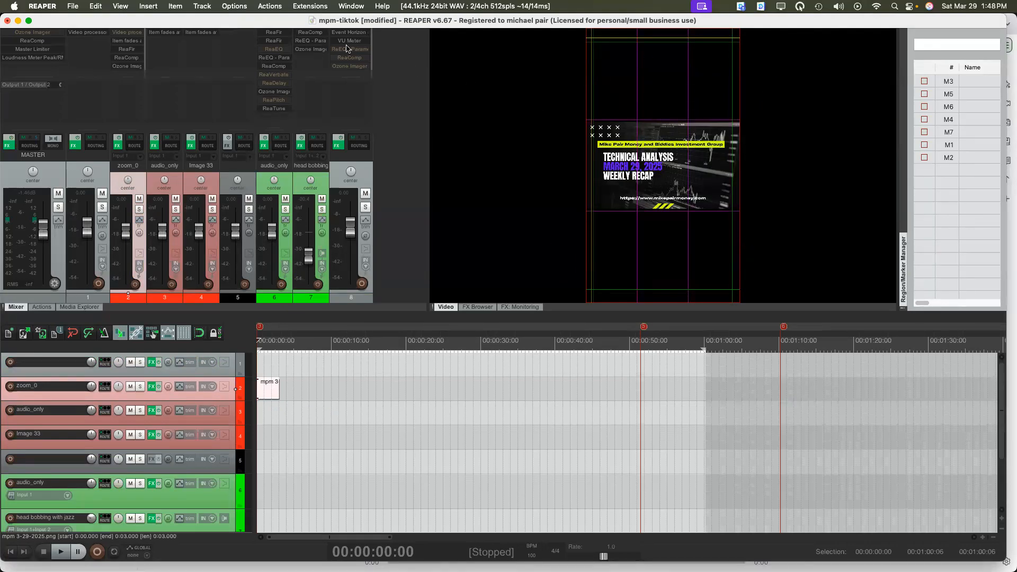
Set the project's preferred video size to 1920 x 1080
click(73, 7)
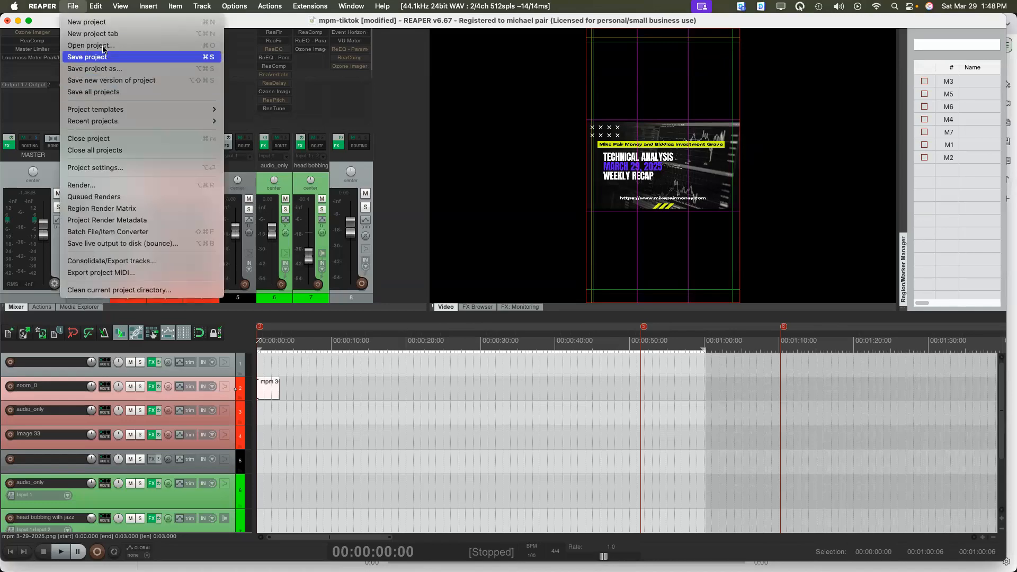
click(109, 169)
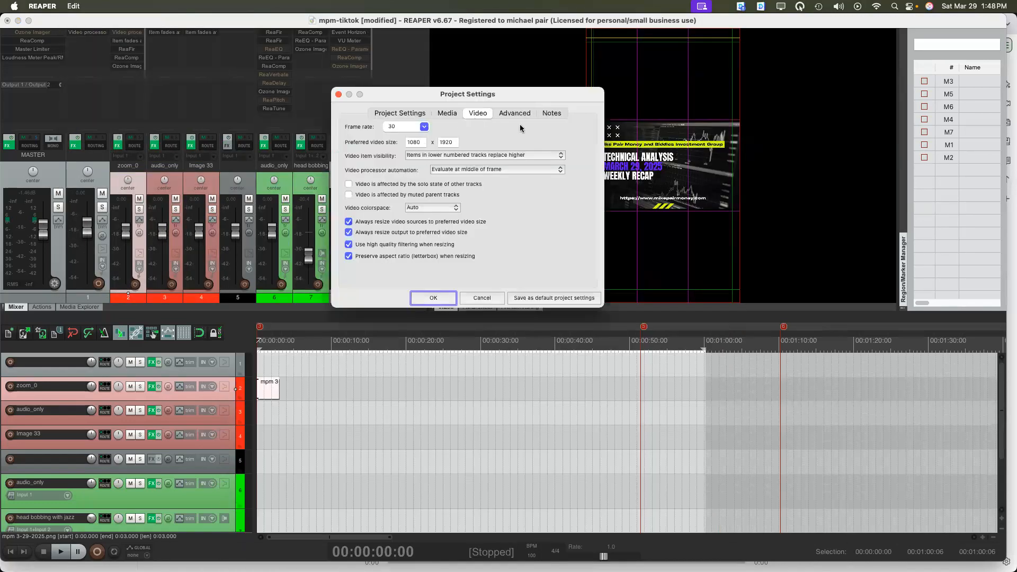
click(419, 143)
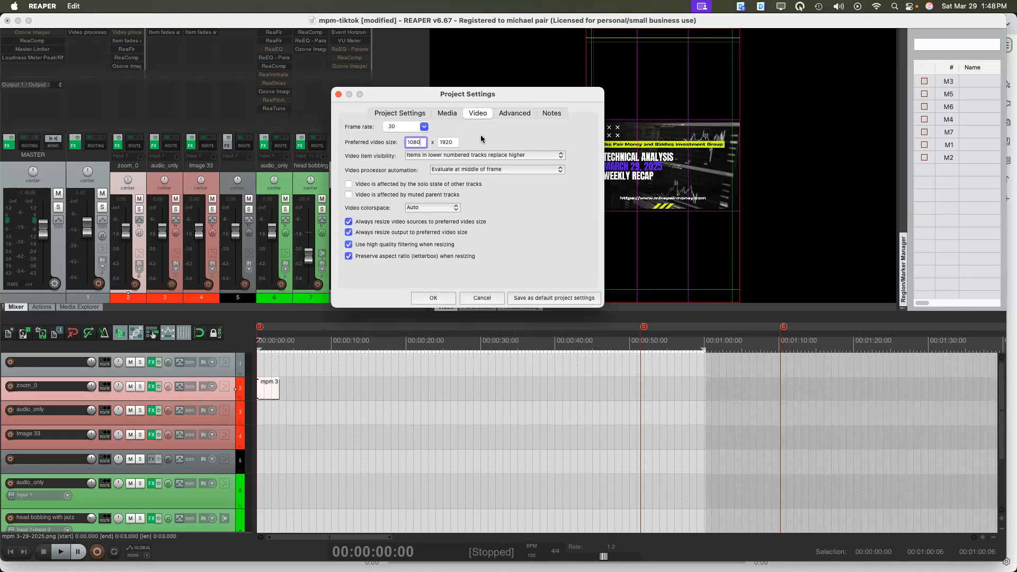
key(BackSpace)
key(BackSpace)
text(920)
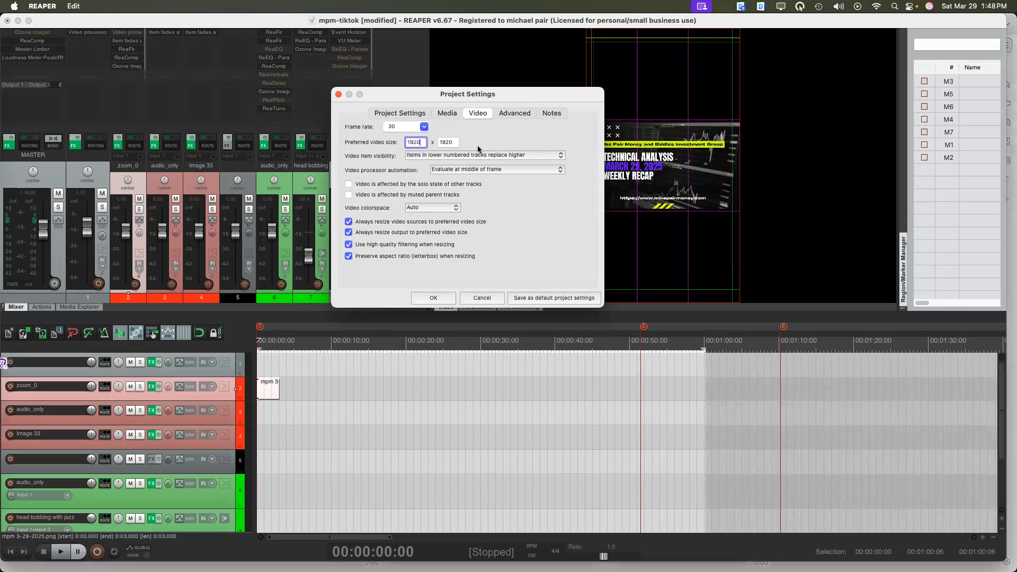
click(436, 141)
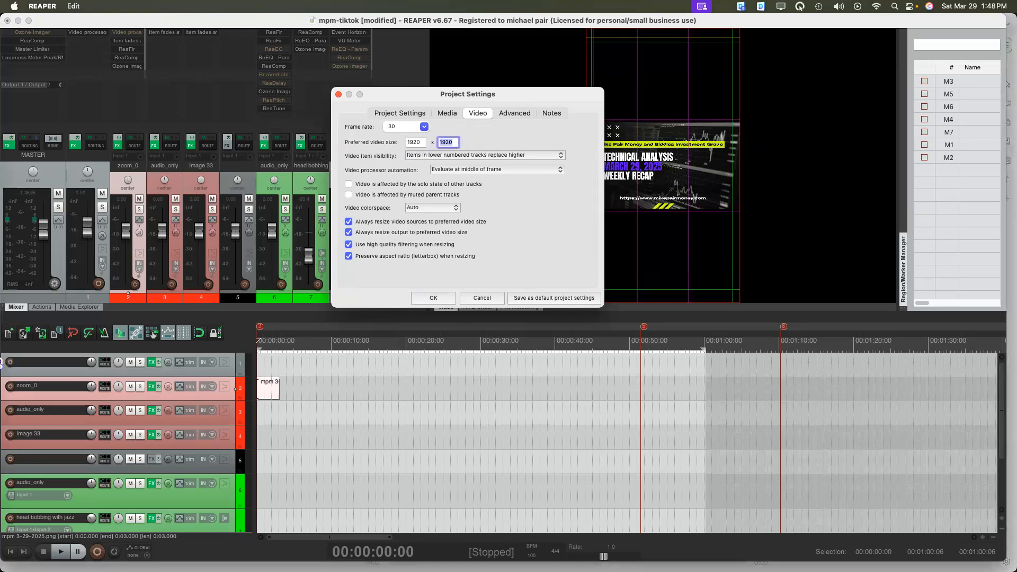
text(10)
click(432, 298)
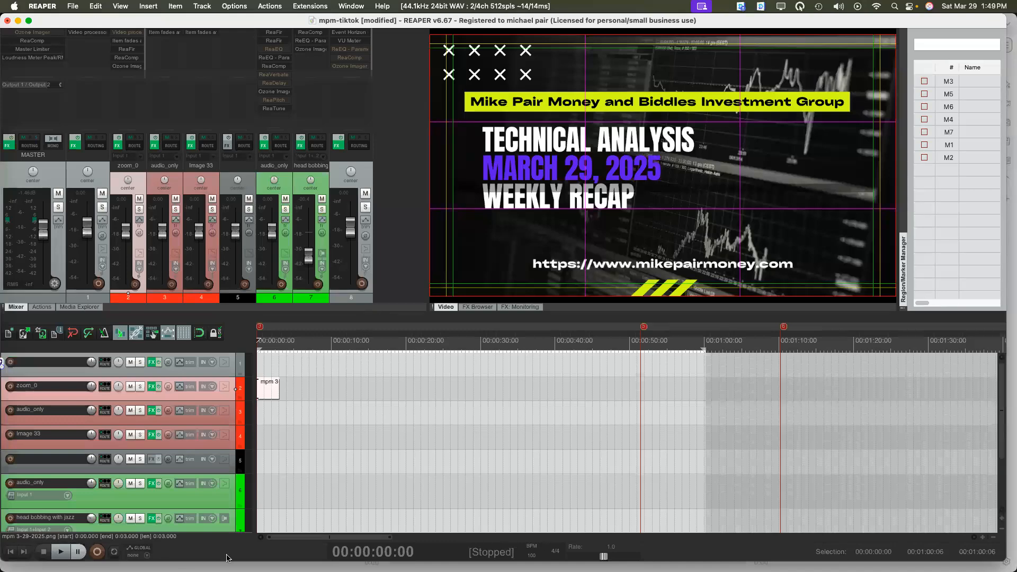
Place a copy of the title image on the zoom_0 track, starting at about 57 seconds
scroll(302, 444, down, 3)
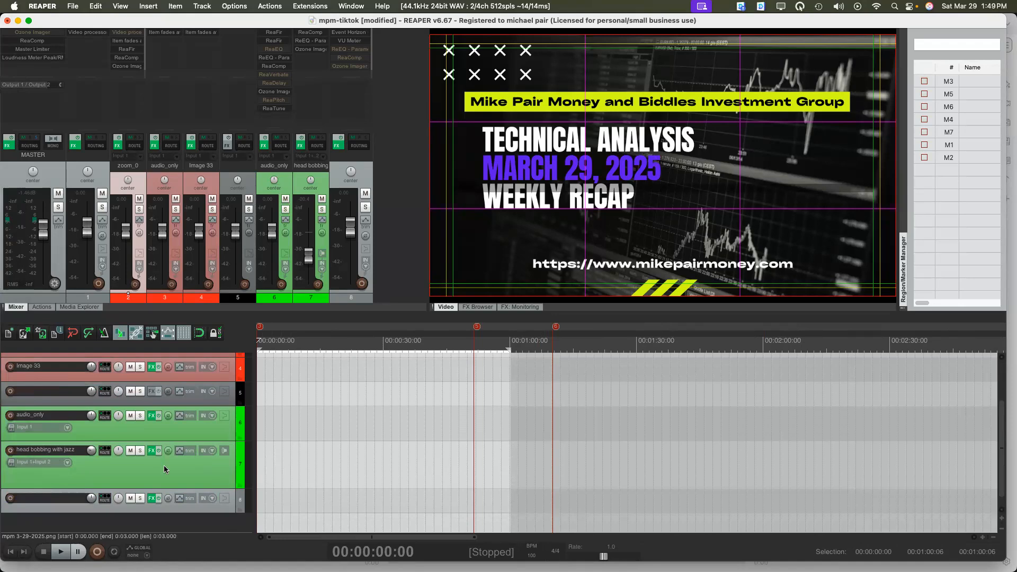
scroll(279, 471, down, 3)
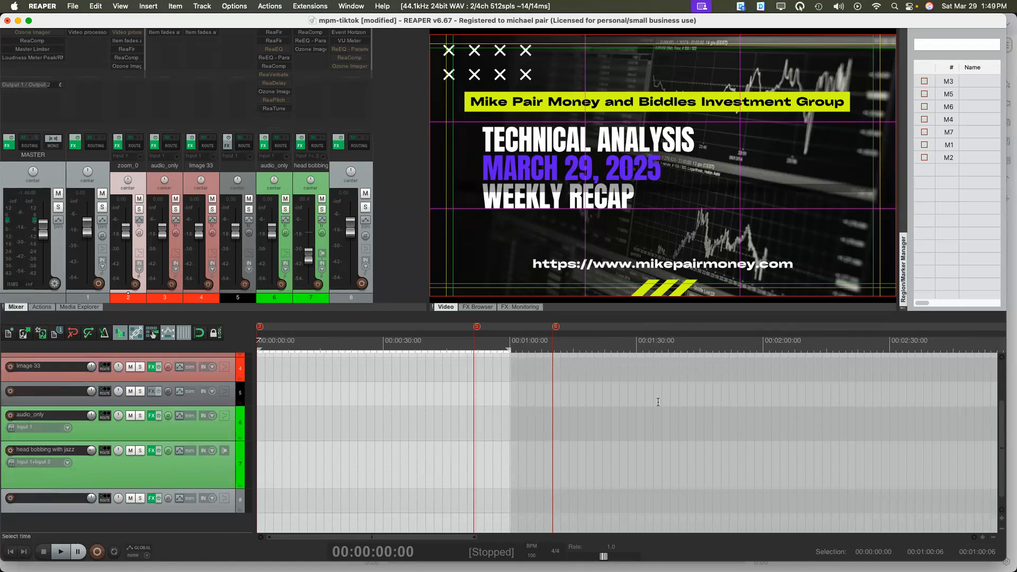
scroll(439, 396, up, 5)
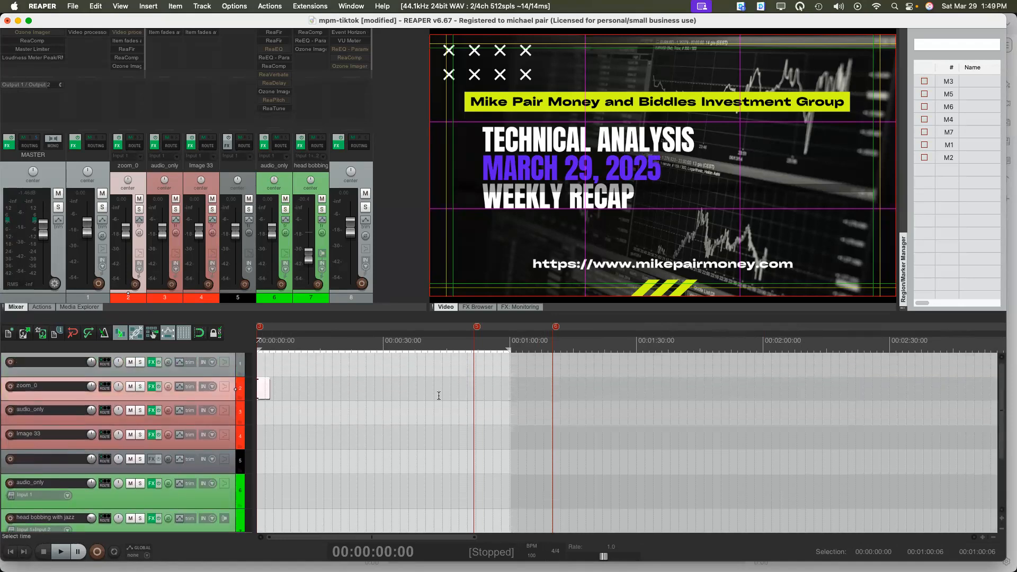
click(265, 395)
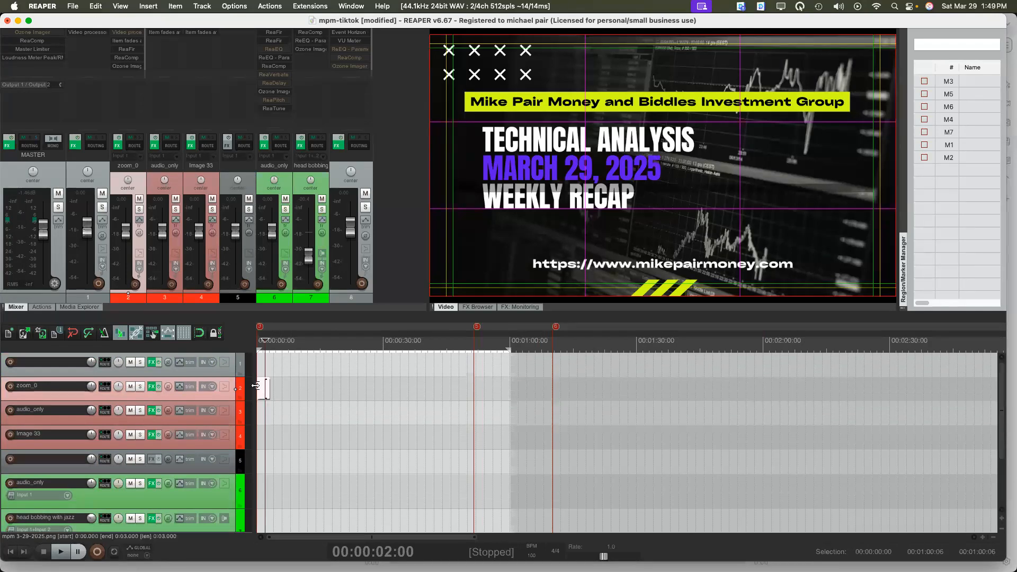
drag(262, 396, 551, 401)
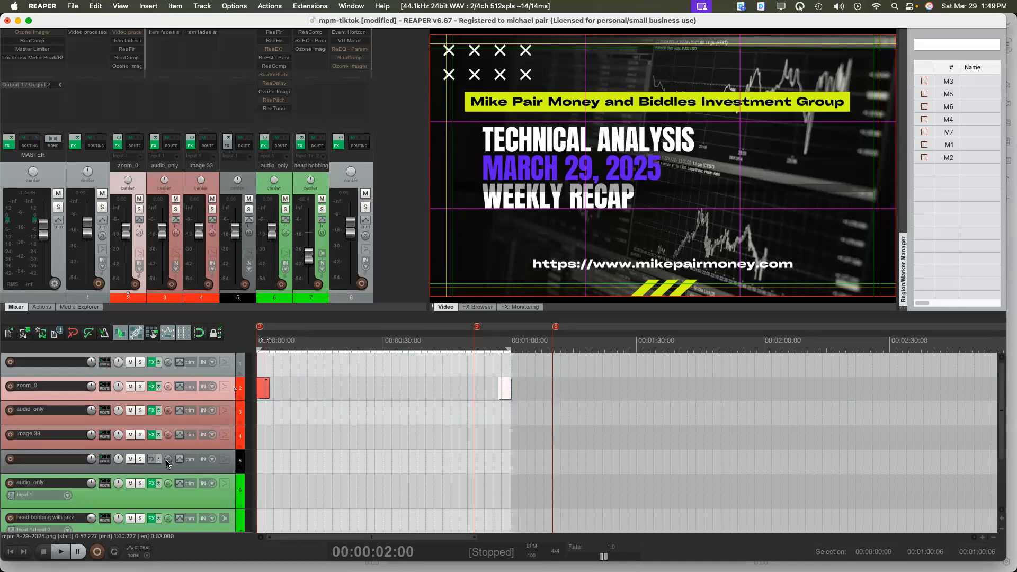
Switch back to ElevenLabs in the browser and save the export as ElevenLabs_mpm_3-29-2025.mp3 in Downloads
key(super+Tab)
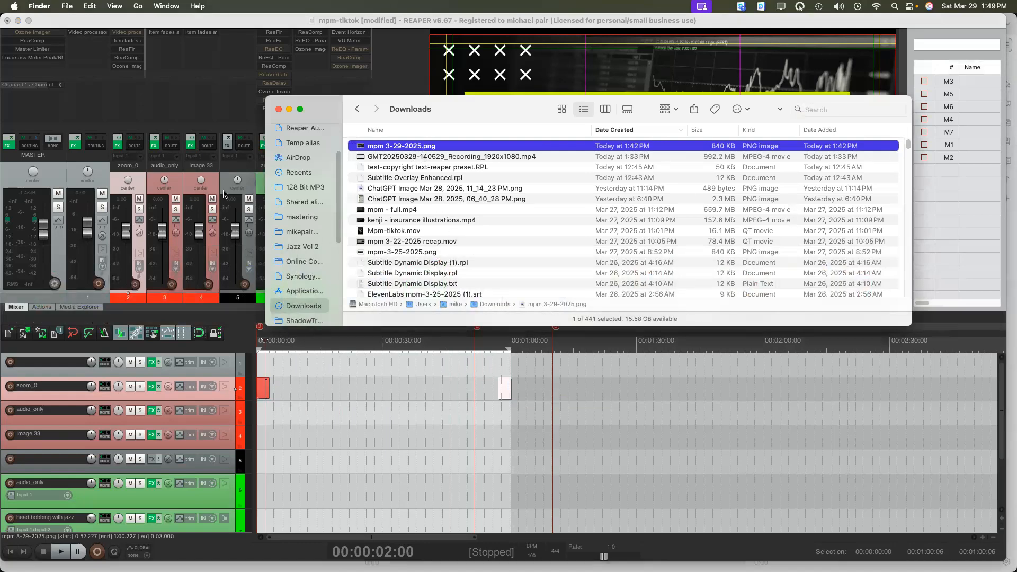
key(super+Tab)
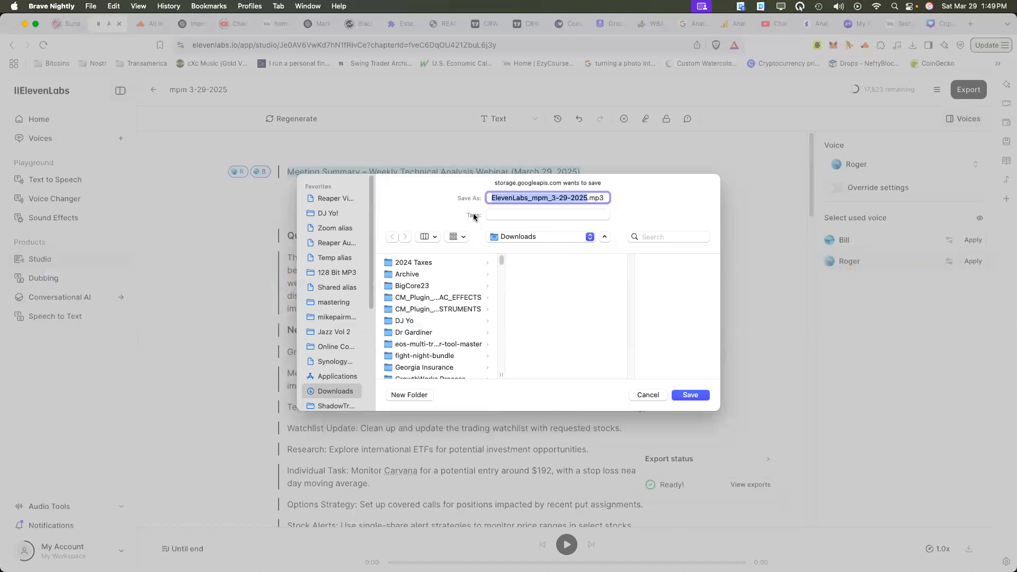
click(691, 395)
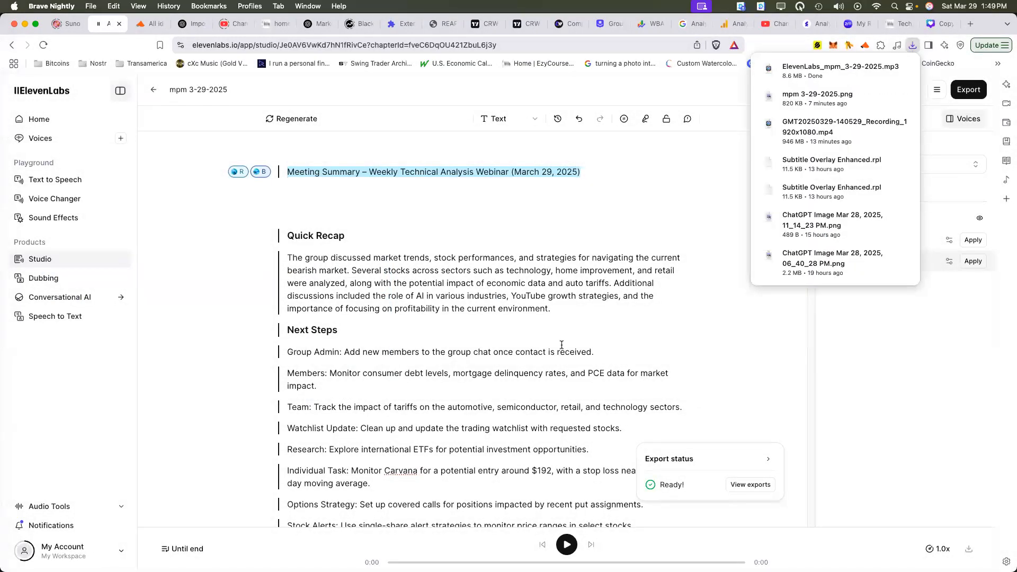
Add ElevenLabs_mpm_3-29-2025.mp3 from the Finder Downloads folder to REAPER's green audio_only track, near the start of the timeline
key(super+Tab)
key(super+Tab)
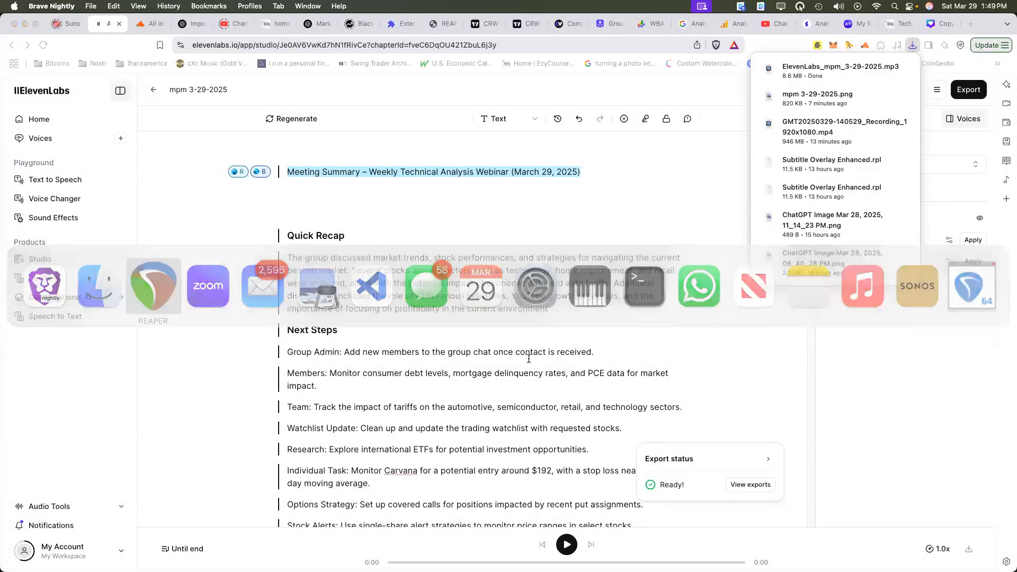
key(super+Tab)
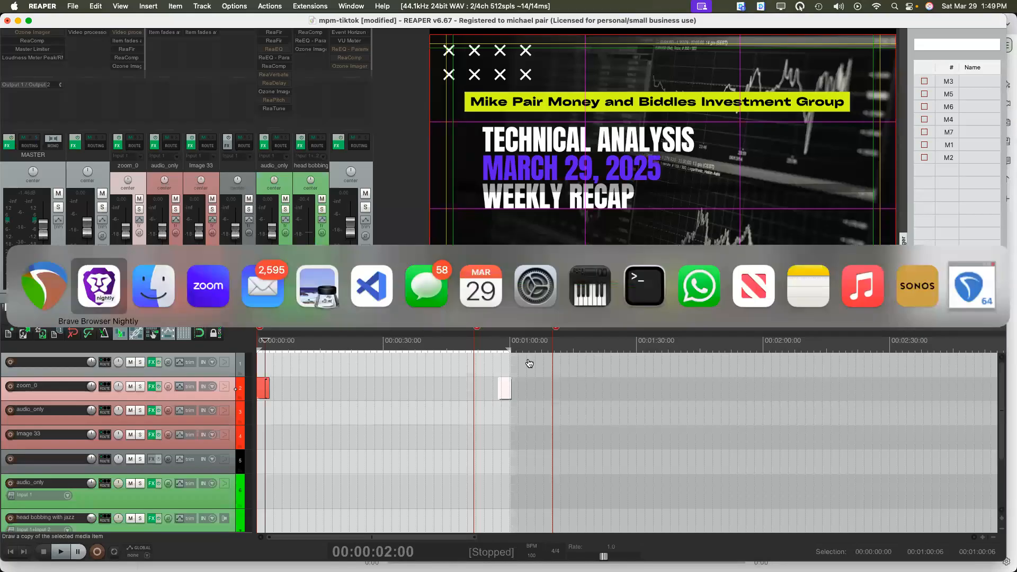
key(super+Tab)
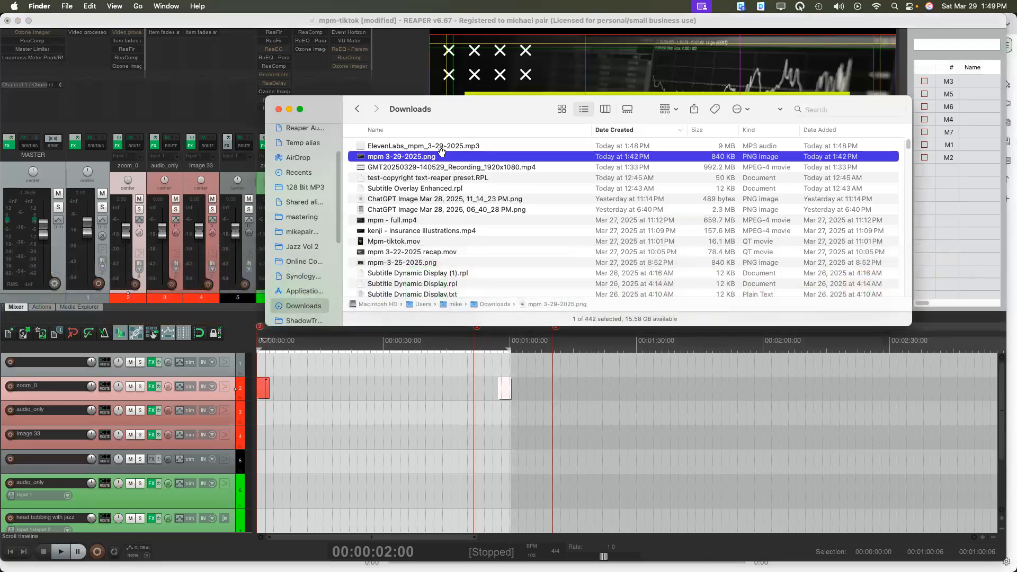
click(432, 148)
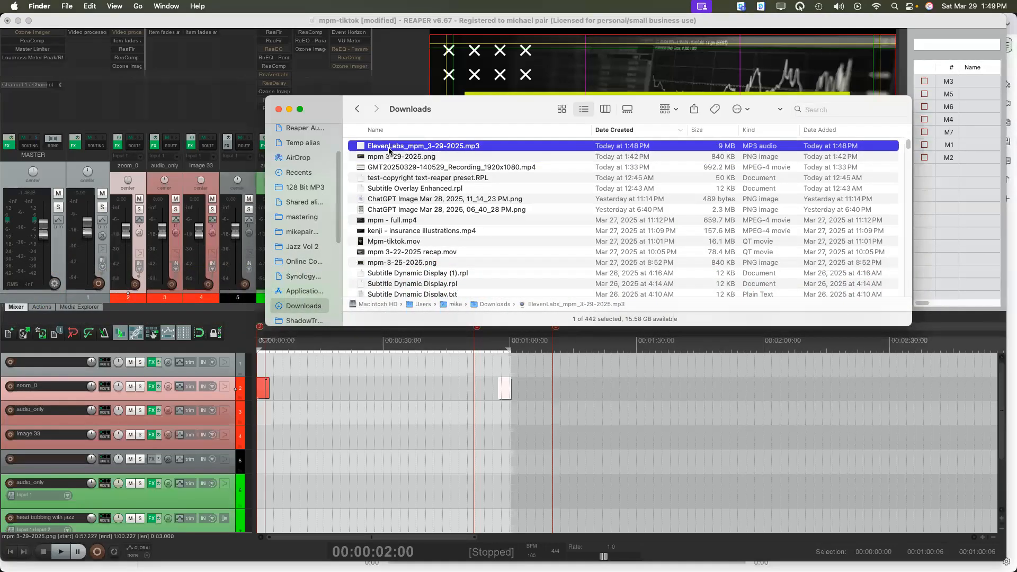
drag(333, 105, 499, 101)
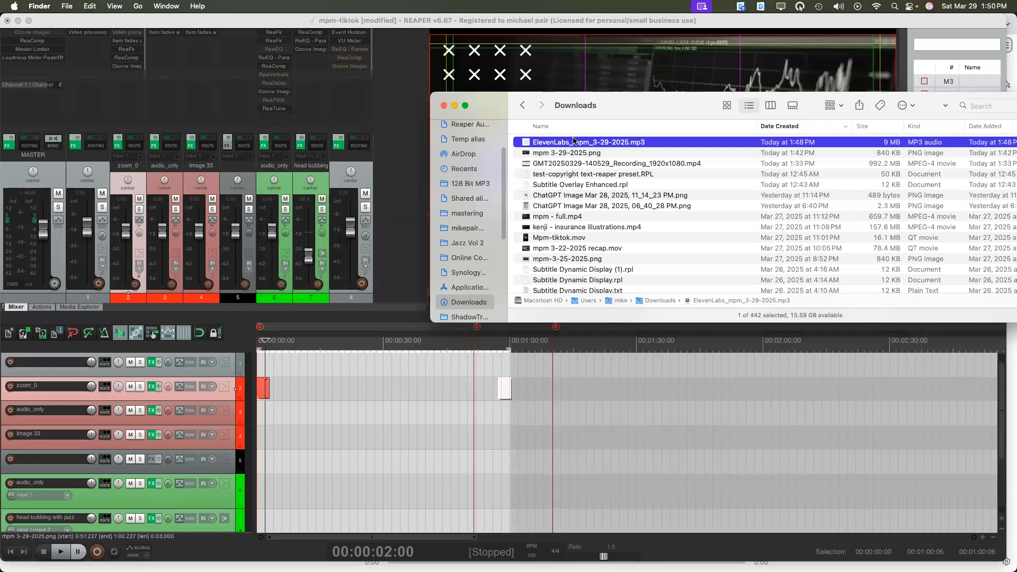
drag(566, 145, 265, 492)
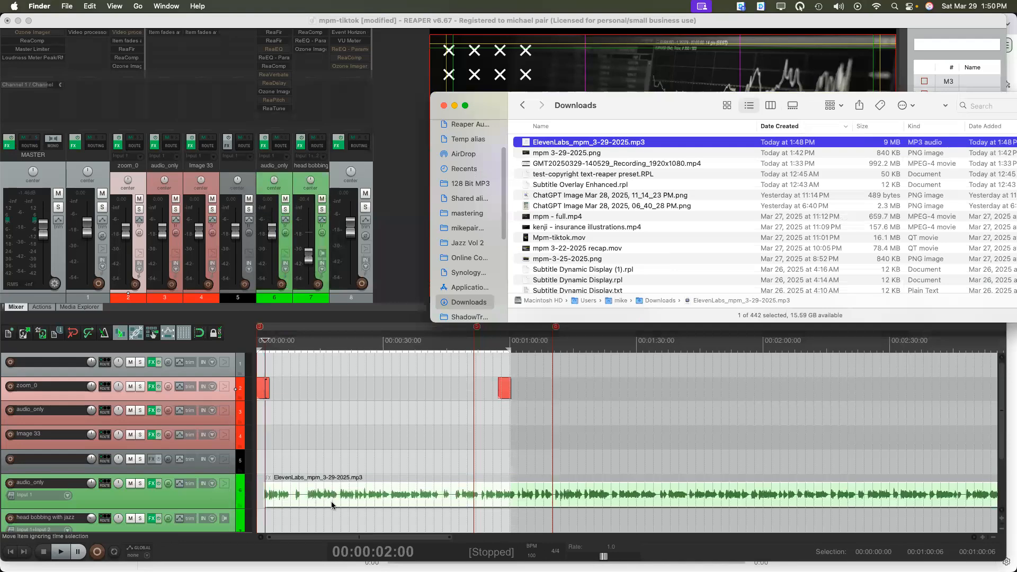
click(301, 510)
scroll(329, 365, down, 5)
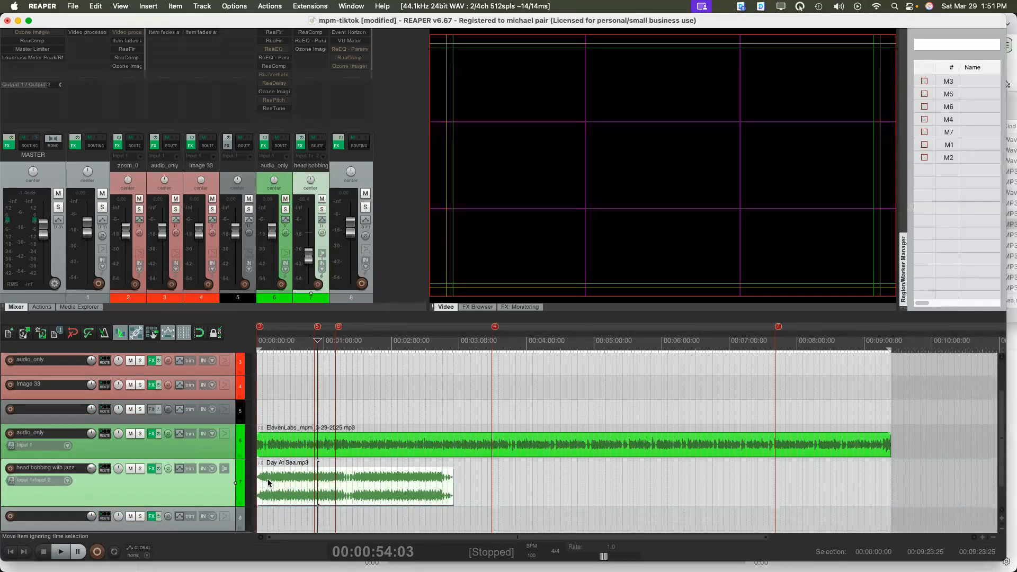
Extend the Day At Sea.mp3 music item to the end of the narration, at about 9:23
drag(452, 487, 882, 469)
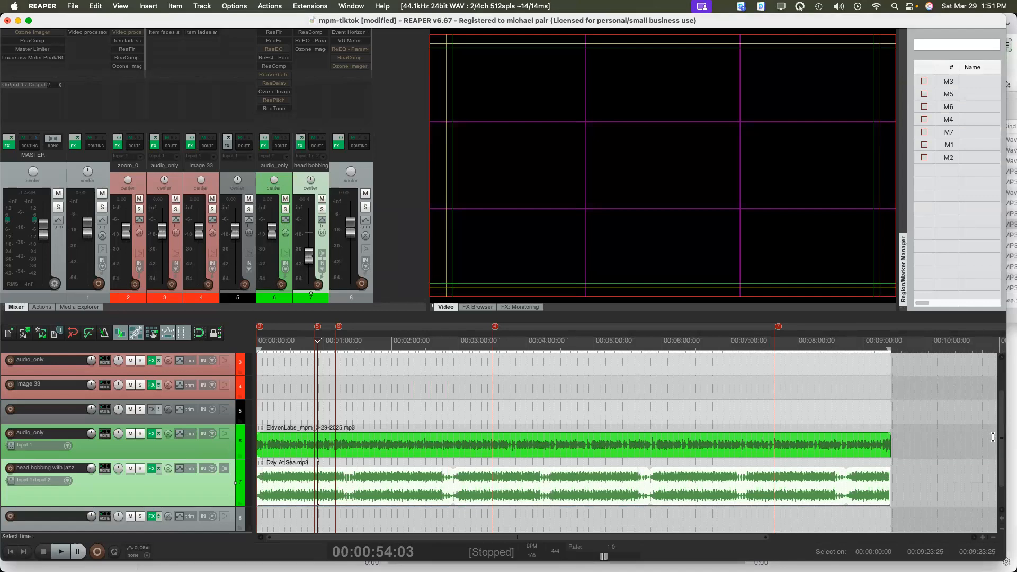
Delete the title image copy at the end of the zoom_0 track and stretch the first one to the narration's end
scroll(994, 412, up, 2)
scroll(995, 413, up, 1)
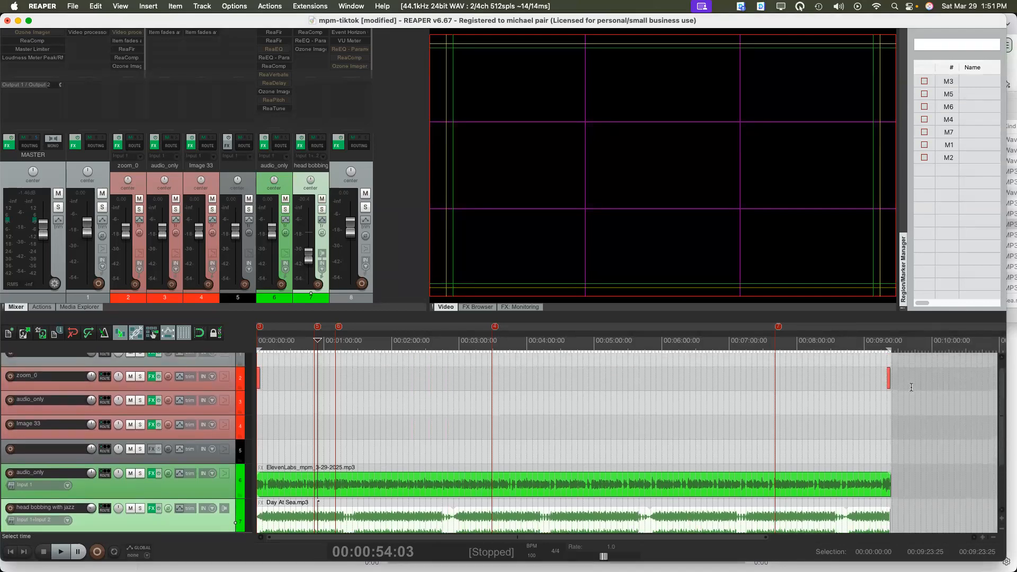
click(881, 374)
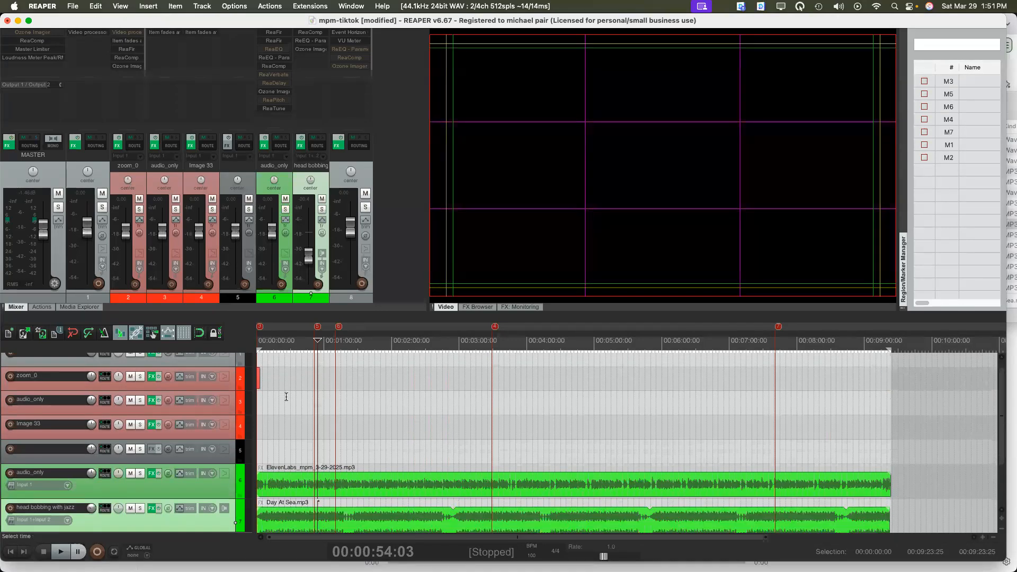
drag(265, 380, 891, 368)
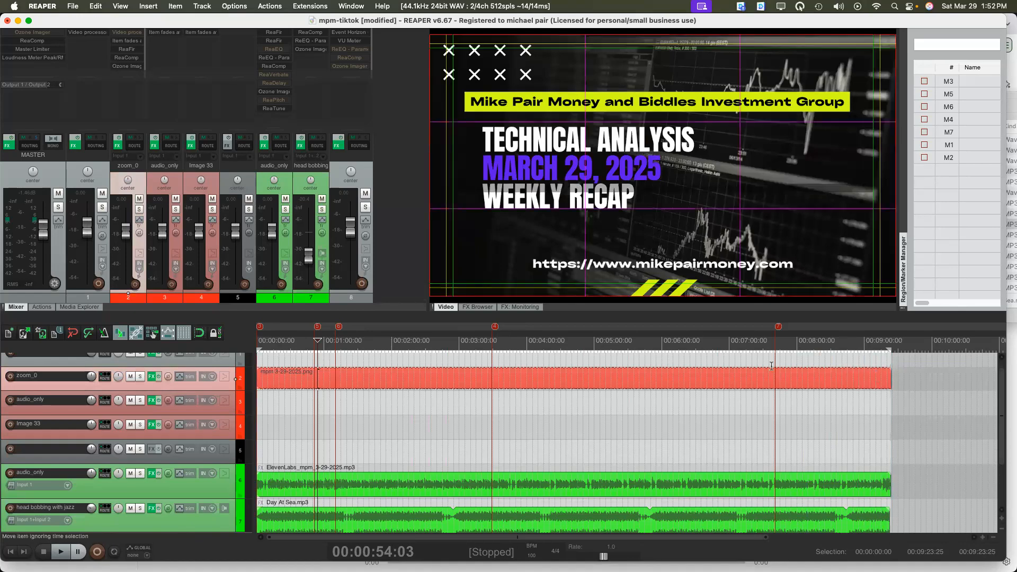
Add a short fade-out to the title image on zoom_0 and return the edit cursor to the project start
drag(257, 371, 257, 372)
mouse_move(886, 367)
mouse_down()
mouse_move(768, 371)
mouse_move(890, 367)
mouse_up()
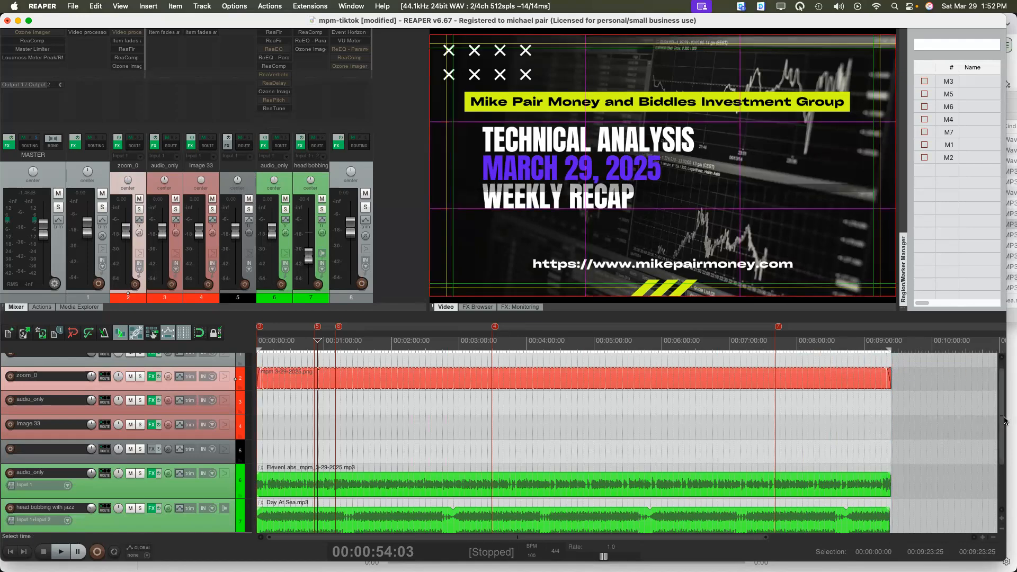
scroll(1007, 419, up, 1)
key(Home)
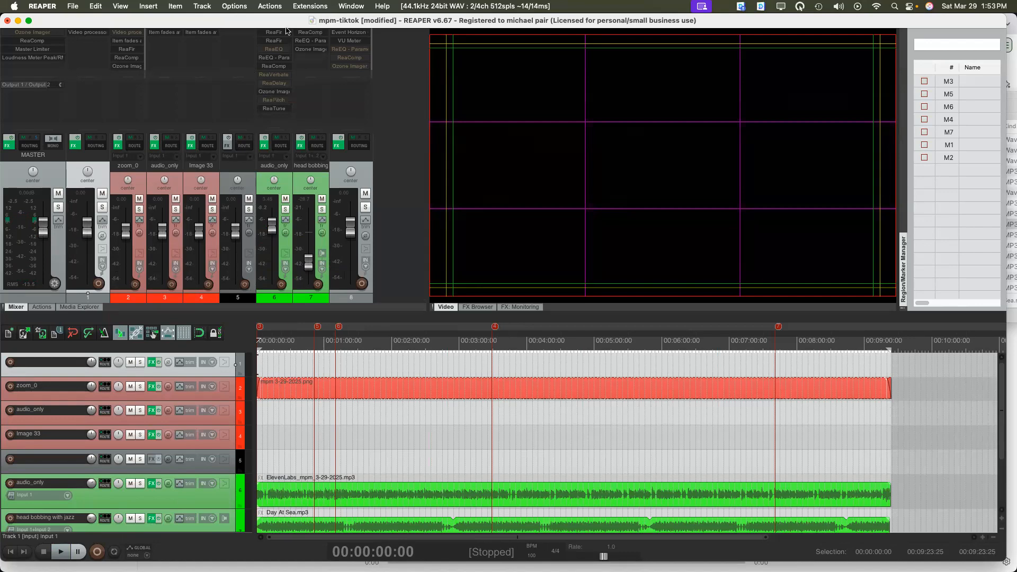
Look through the SRT scripts in the action list, including SRT Load - Version 2.lua and SRT Load.lua
click(314, 6)
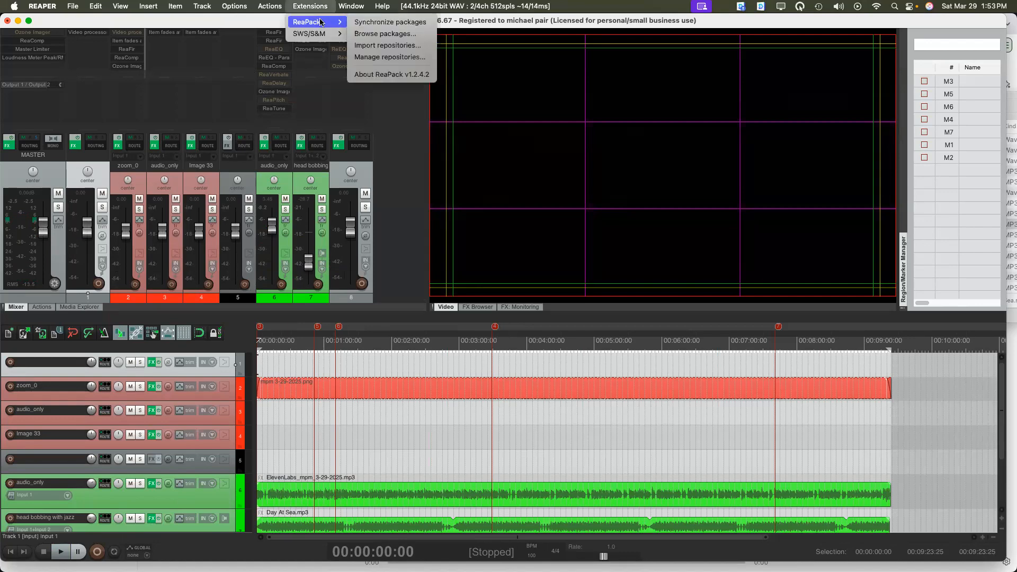
key(Escape)
key(shift+slash)
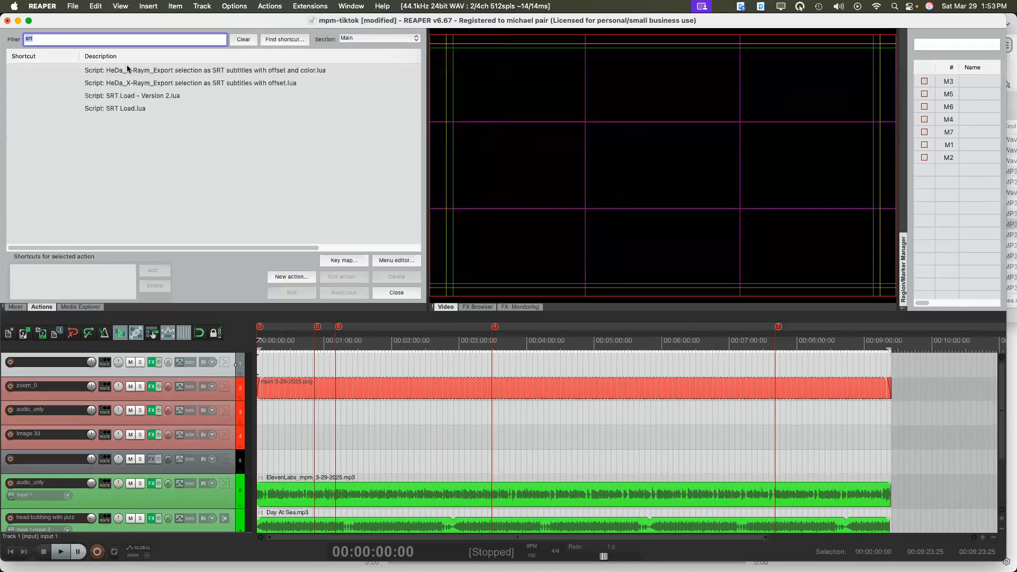
click(141, 95)
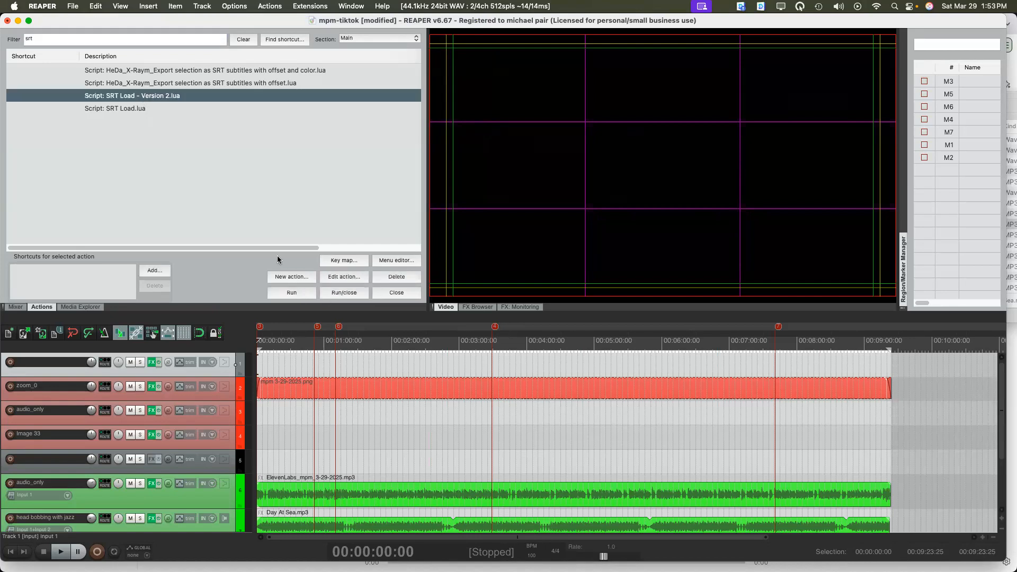
click(145, 109)
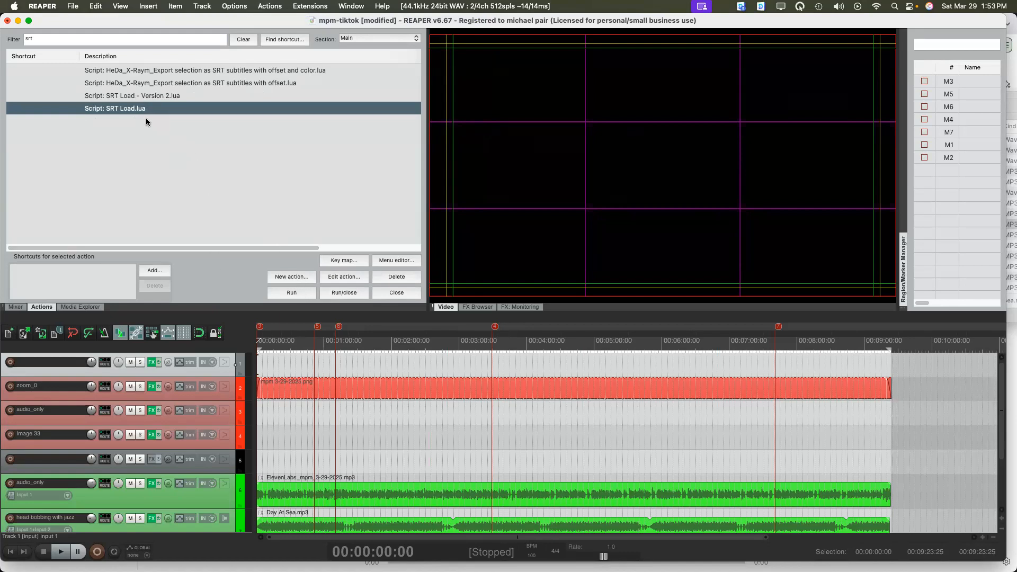
Switch to the Brave browser, search for turboscribe in a new tab and open the TurboScribe dashboard
key(super+Tab)
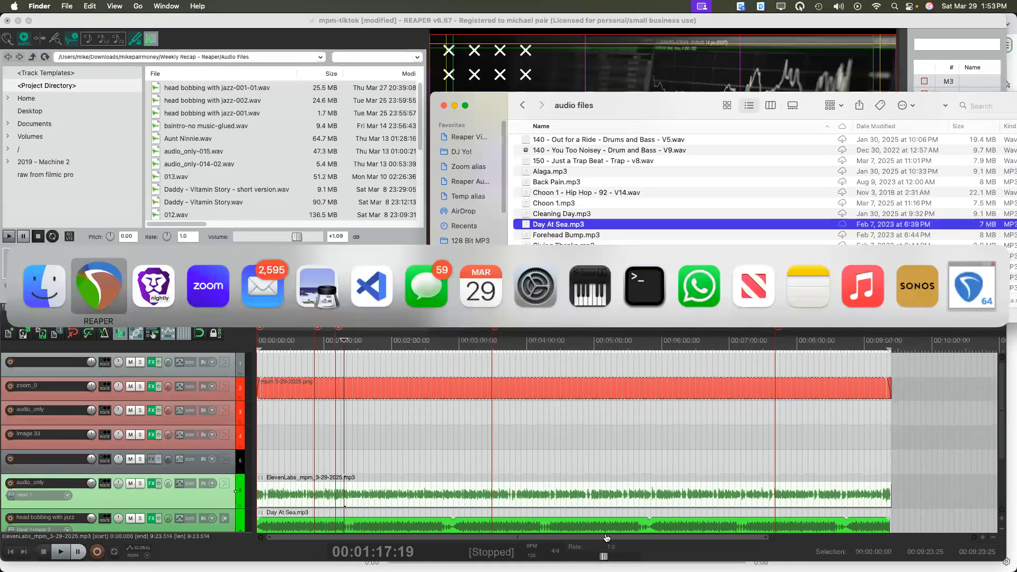
key(super+Tab)
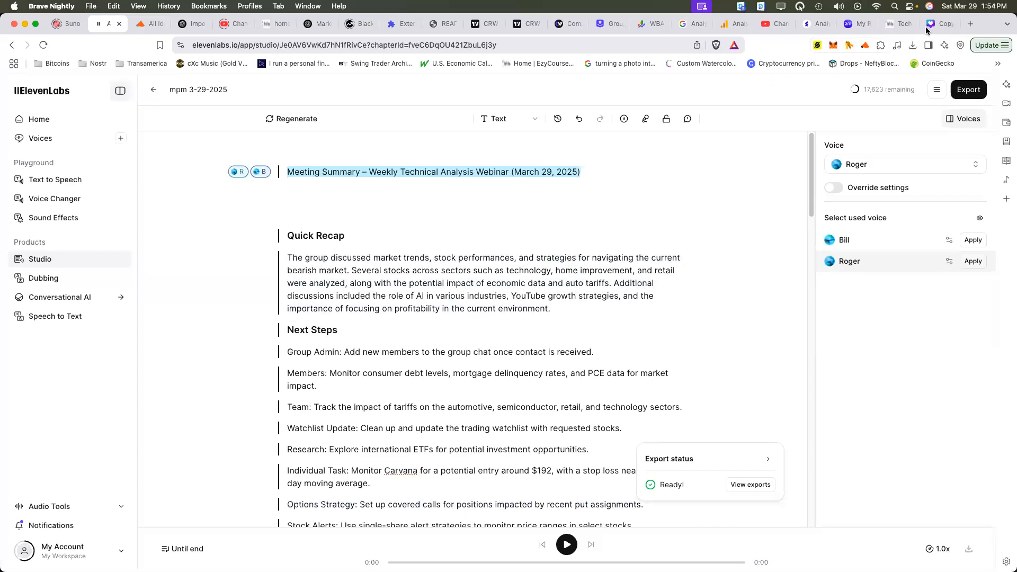
click(970, 21)
text(turbo)
key(Down)
key(Down)
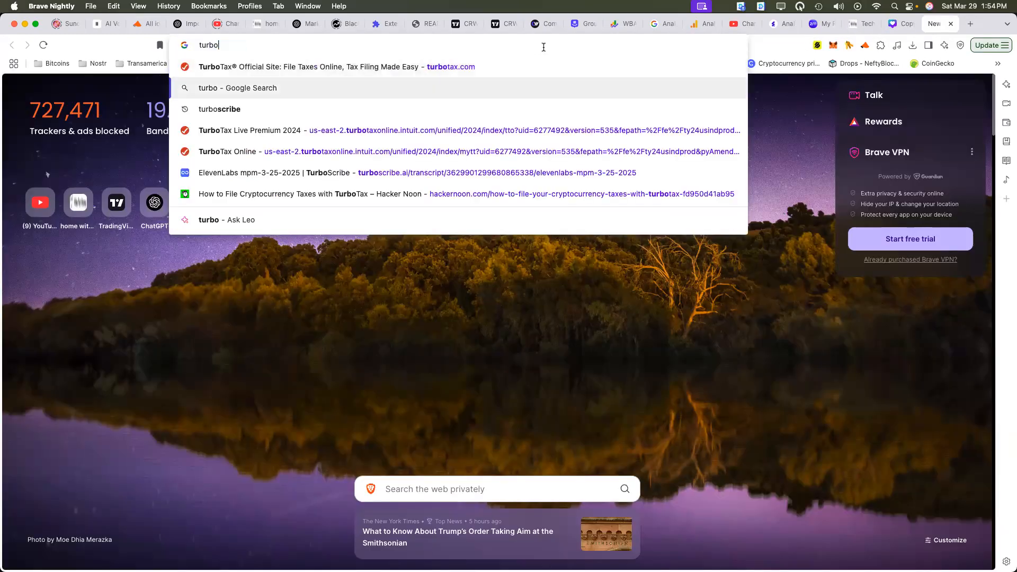
key(Return)
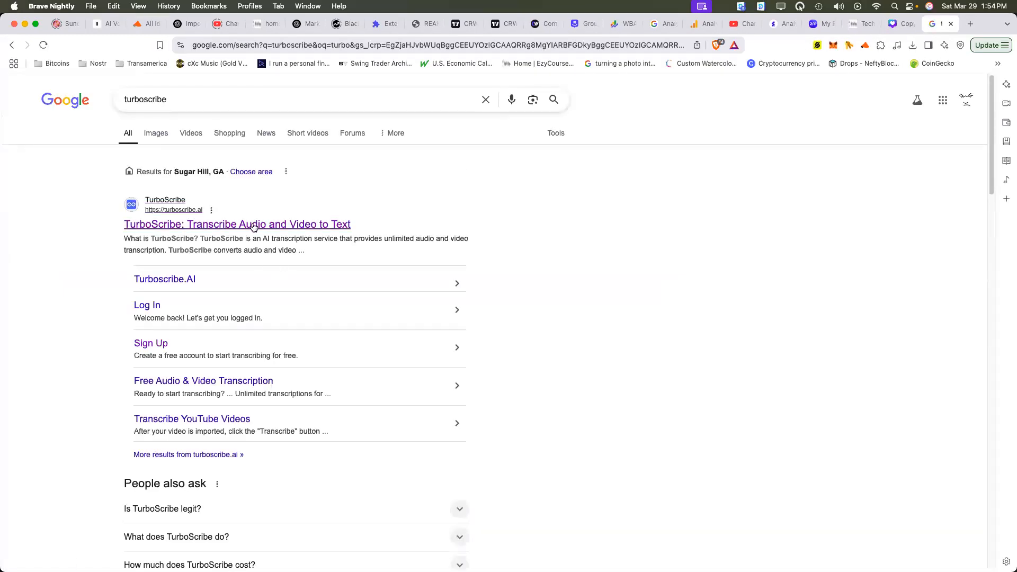
click(259, 225)
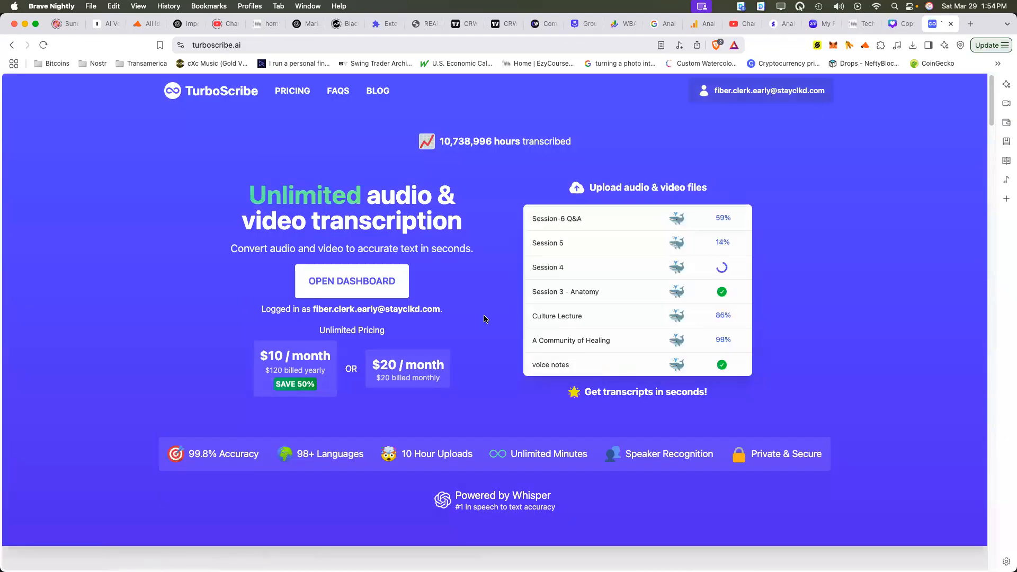
click(336, 291)
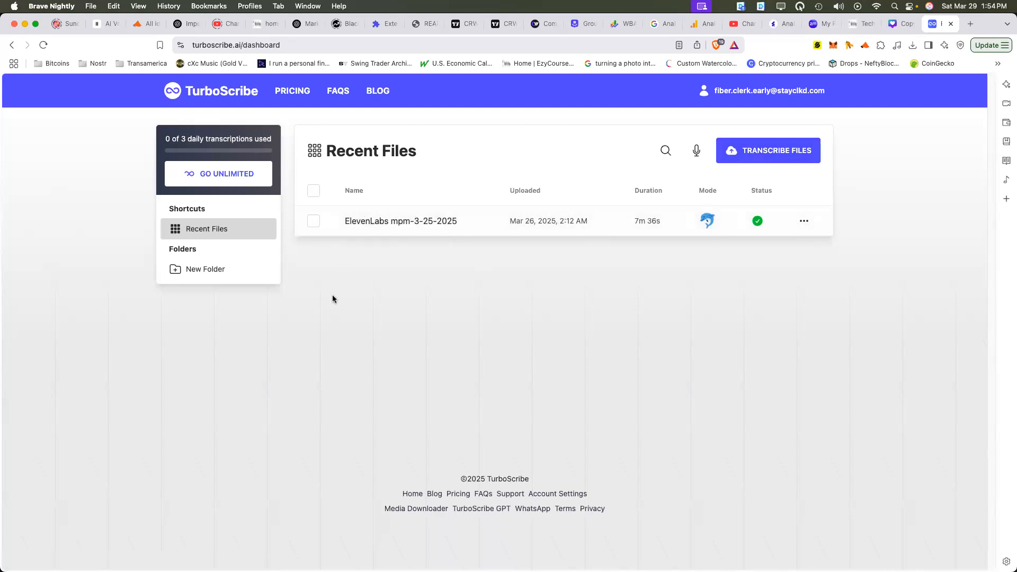
Upload ElevenLabs_mpm_3-29-2025.mp3 from the Finder Downloads folder and transcribe it in English with the Whale mode
click(768, 152)
key(super+Tab)
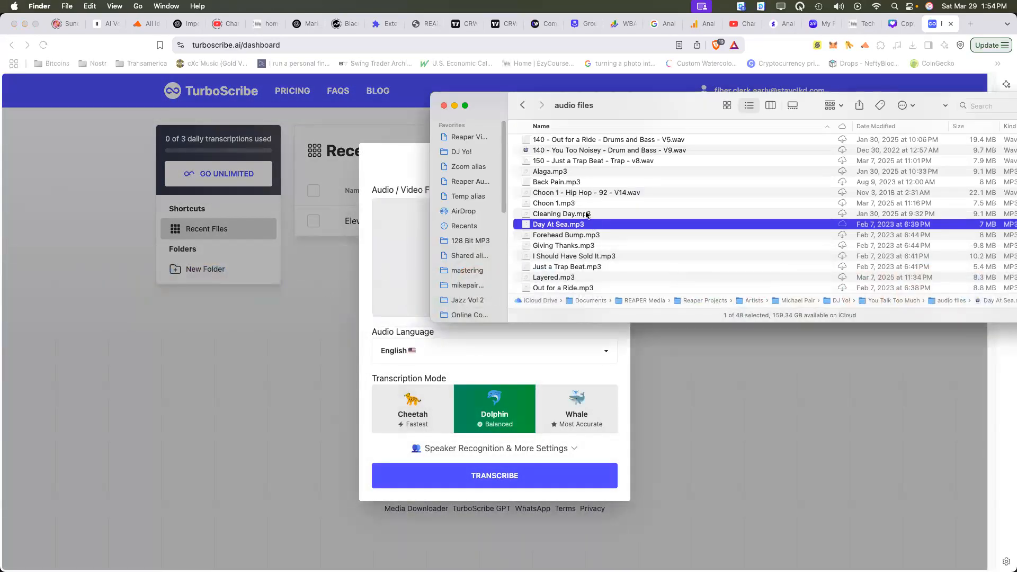
scroll(478, 266, down, 8)
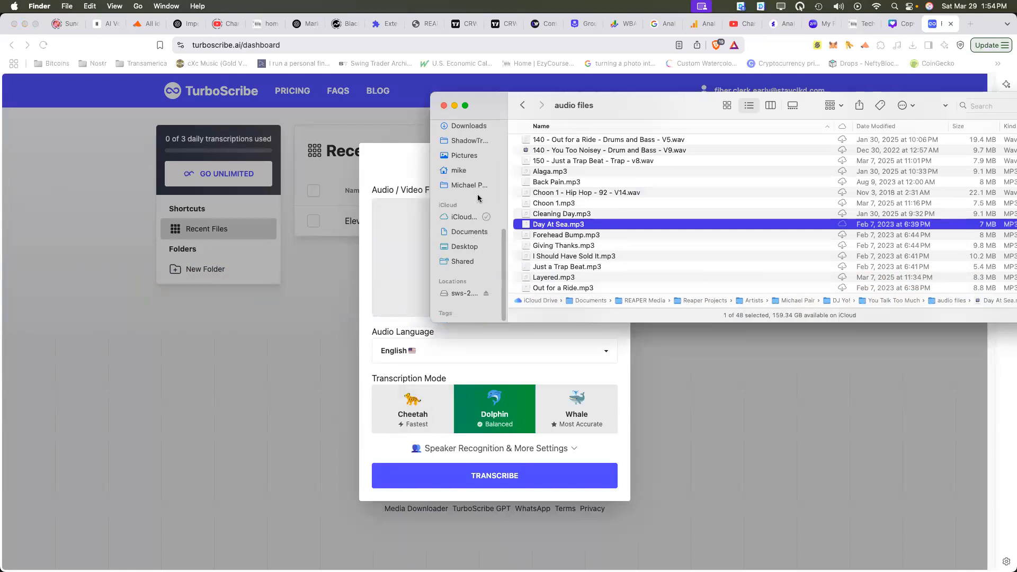
scroll(501, 258, up, 4)
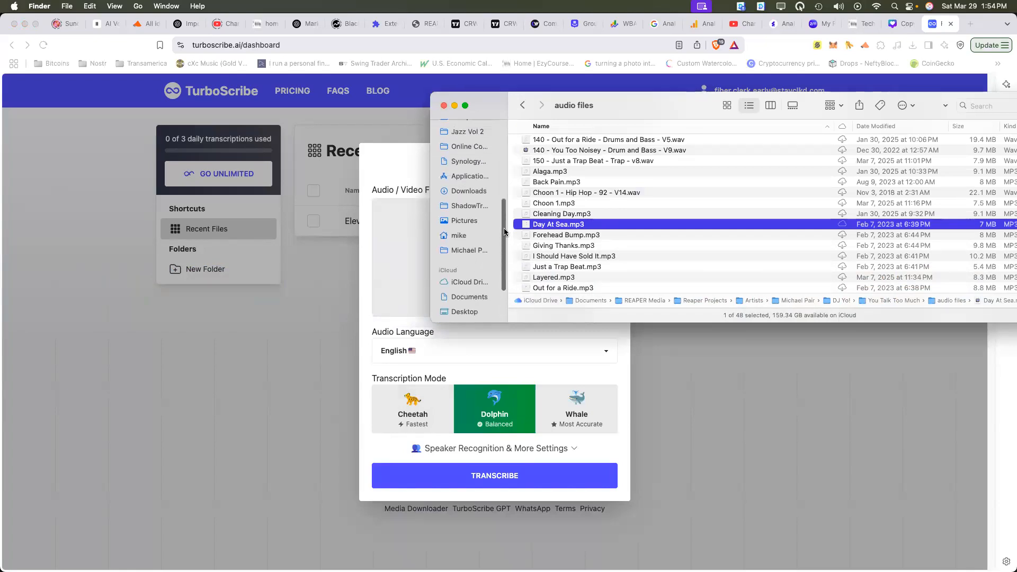
click(475, 193)
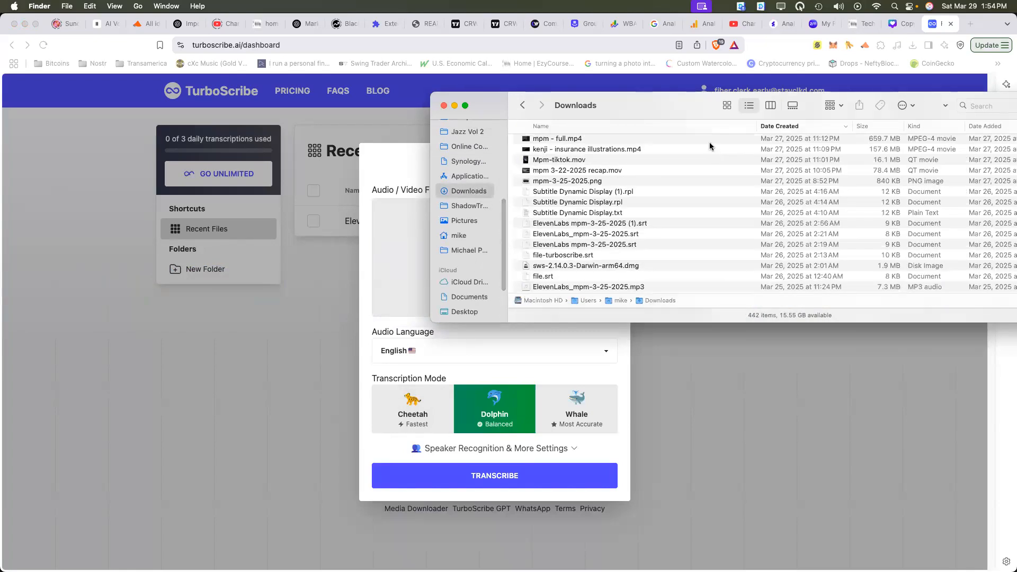
drag(712, 147, 447, 343)
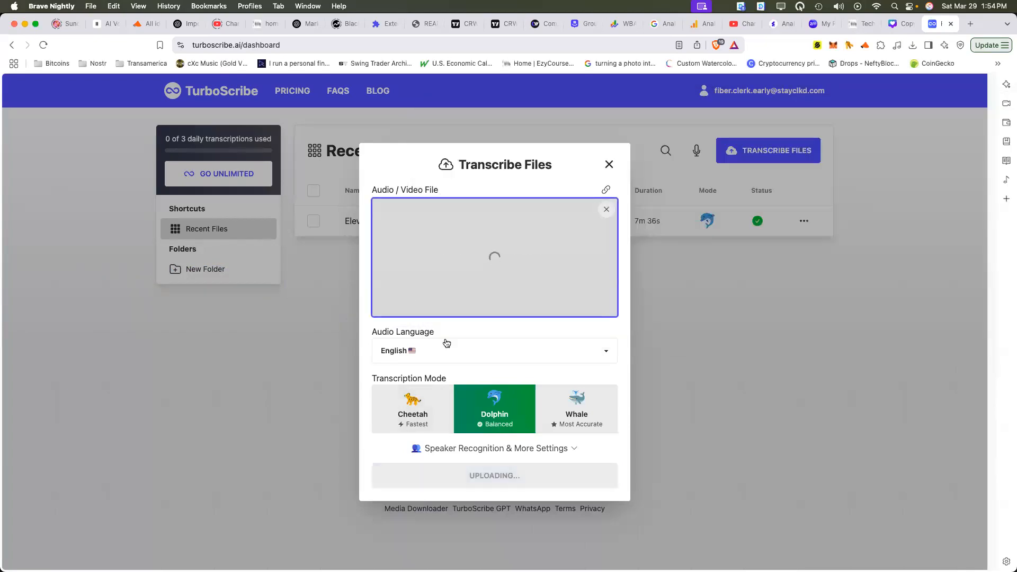
click(570, 415)
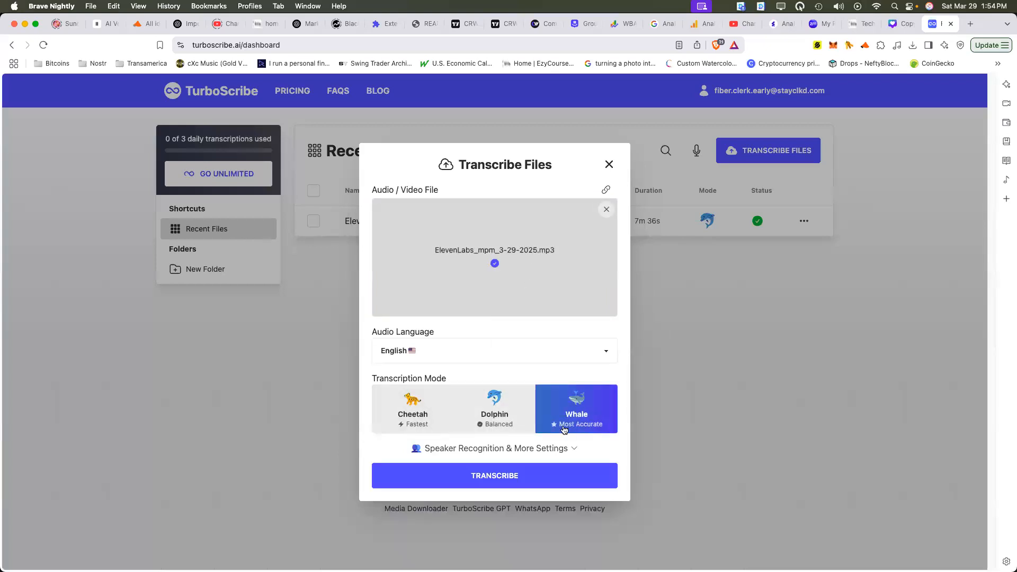
click(507, 487)
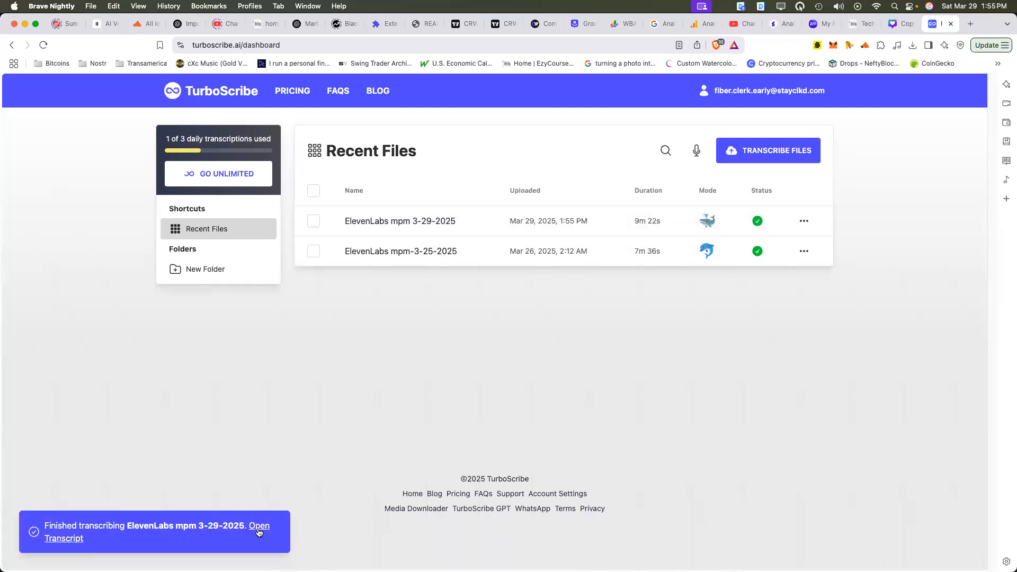
Open the finished ElevenLabs mpm 3-29-2025 transcript and save its SRT subtitles as ElevenLabs mpm 3-29-2025.srt in Downloads
click(259, 532)
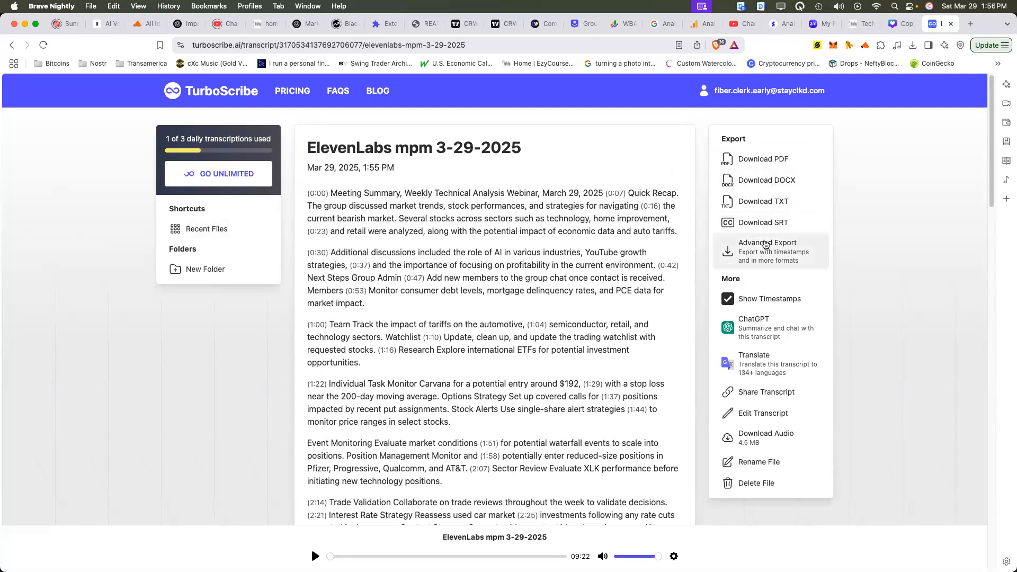
click(753, 227)
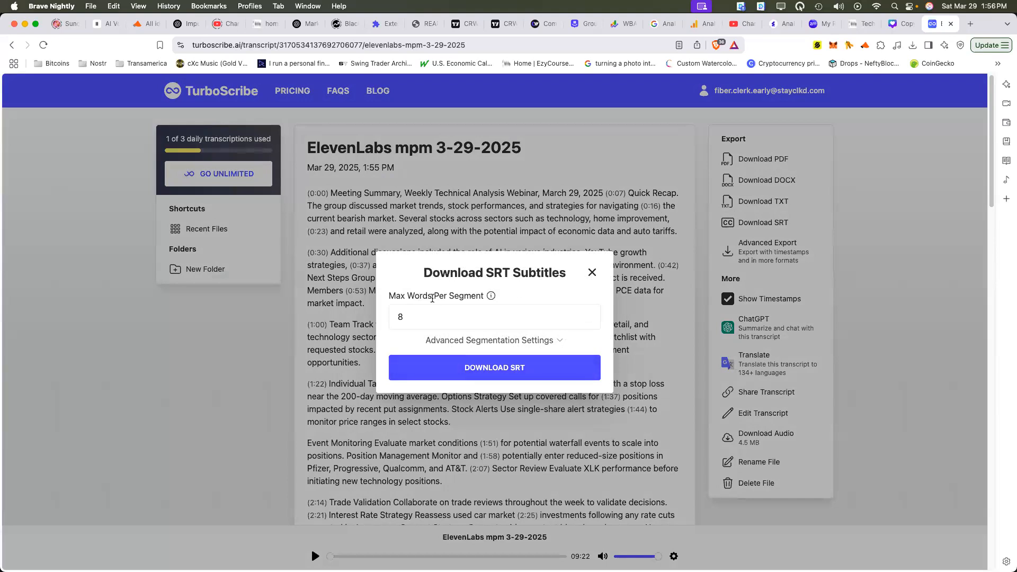
click(557, 343)
click(428, 313)
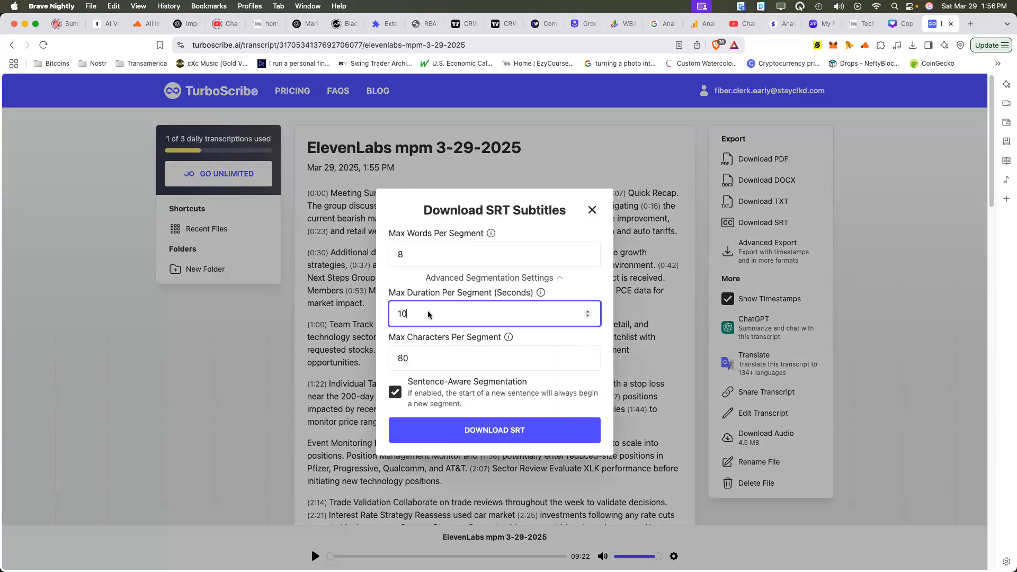
click(500, 433)
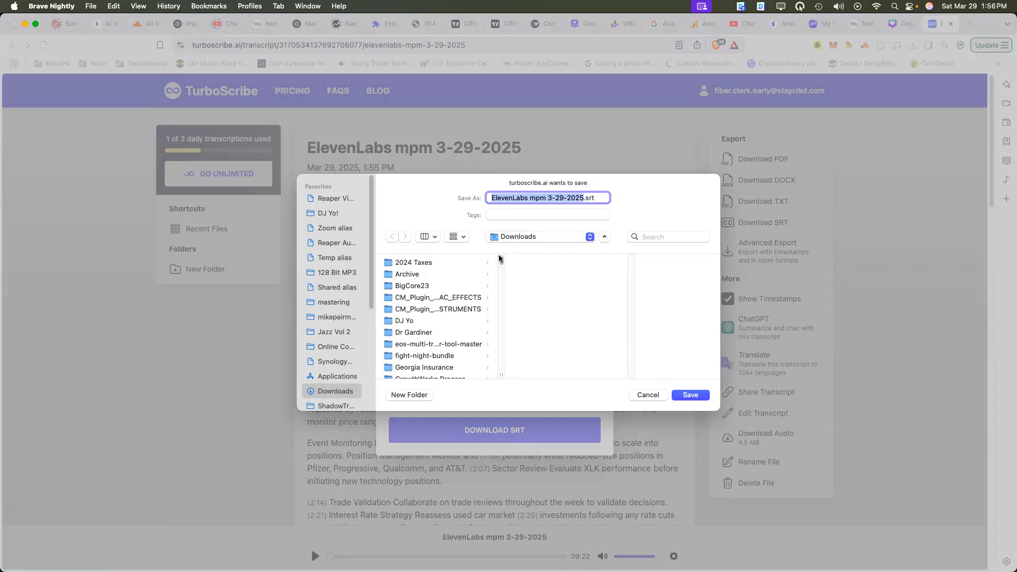
click(691, 395)
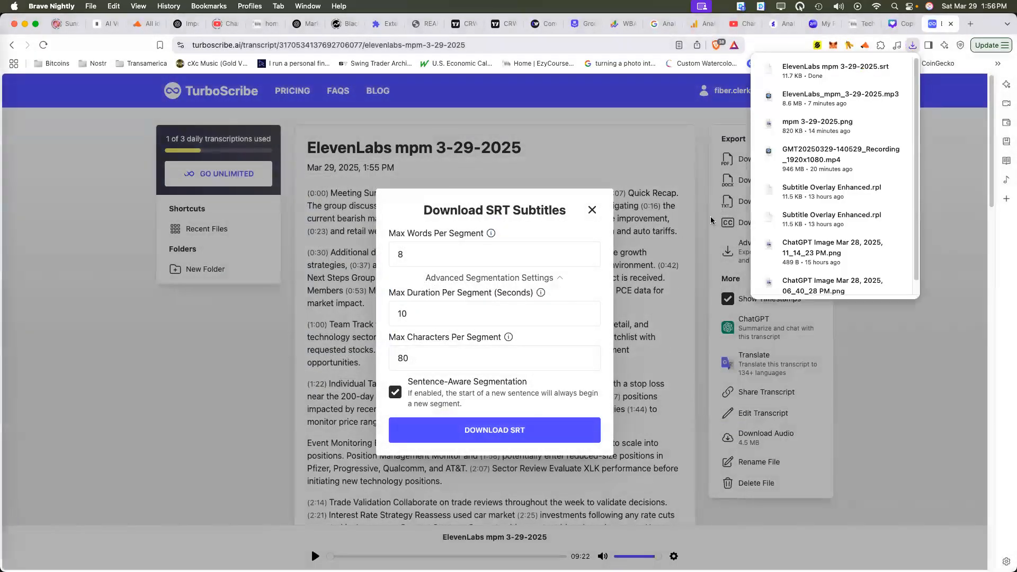
Switch back to REAPER and replace the empty track above zoom_0 with a newly inserted track
key(super+Tab)
key(super+Tab)
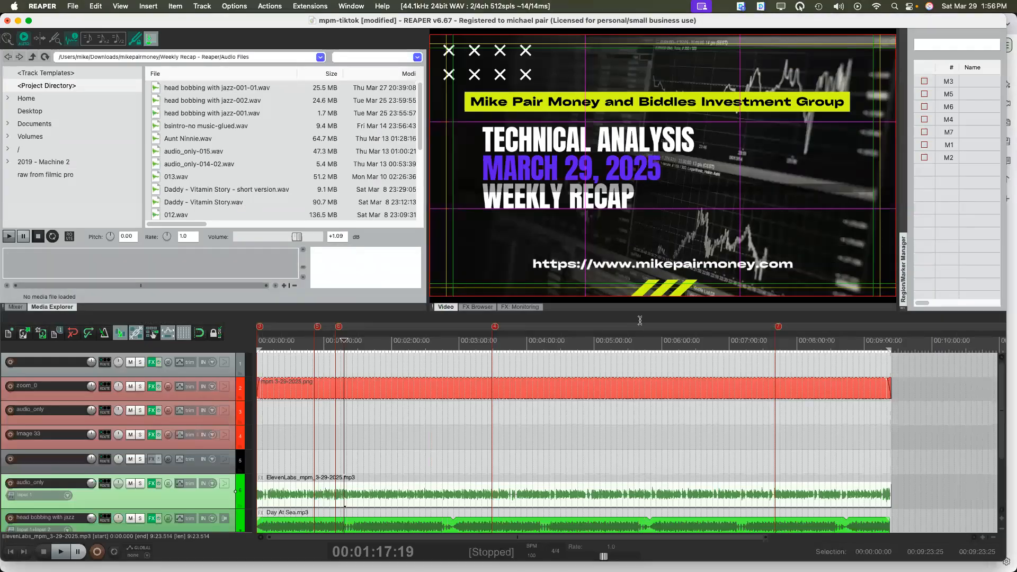
key(Delete)
click(202, 5)
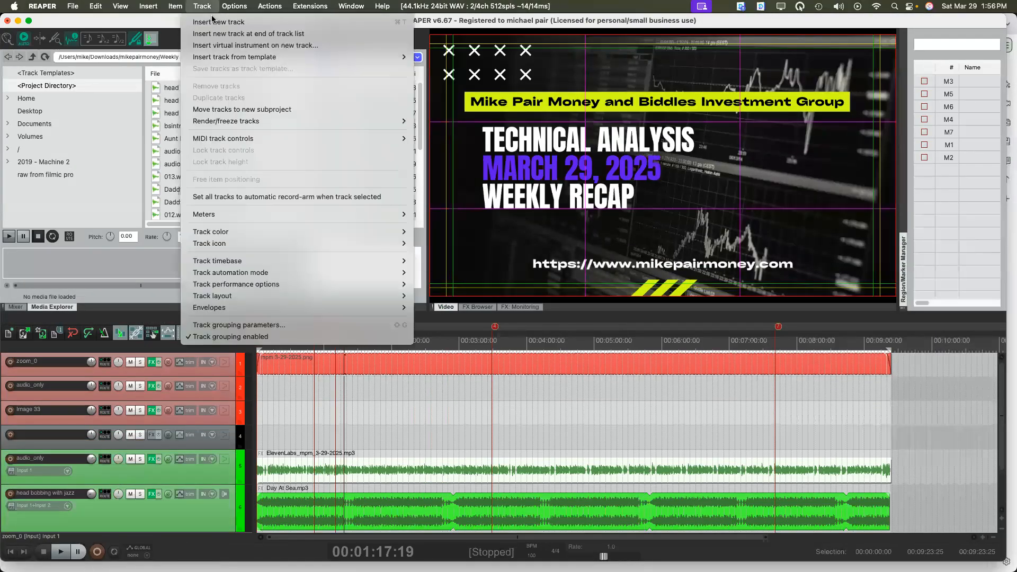
click(215, 23)
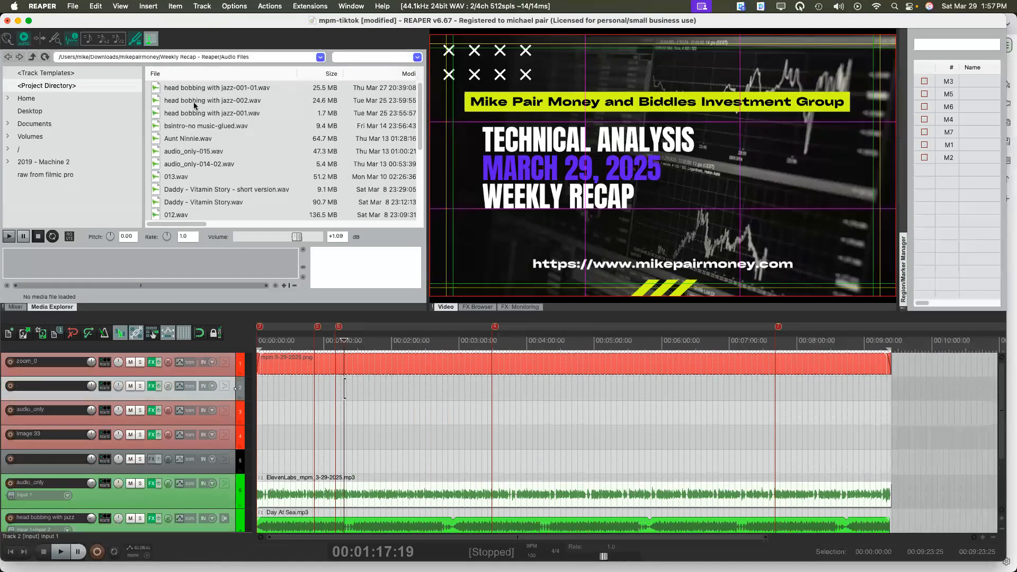
drag(165, 399, 163, 369)
Add a Video processor effect to the new track above zoom_0 and close its FX window
click(152, 363)
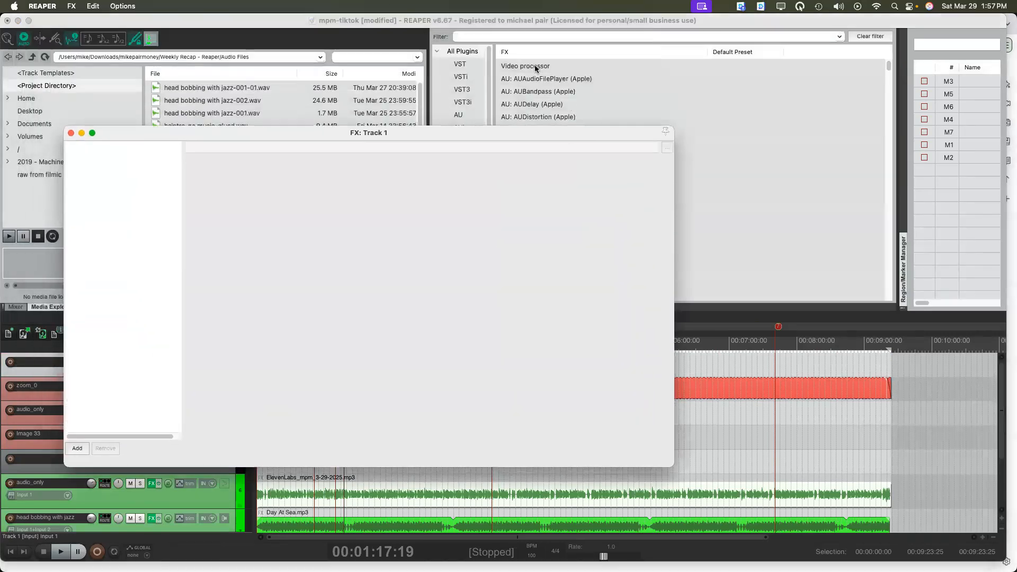
click(535, 66)
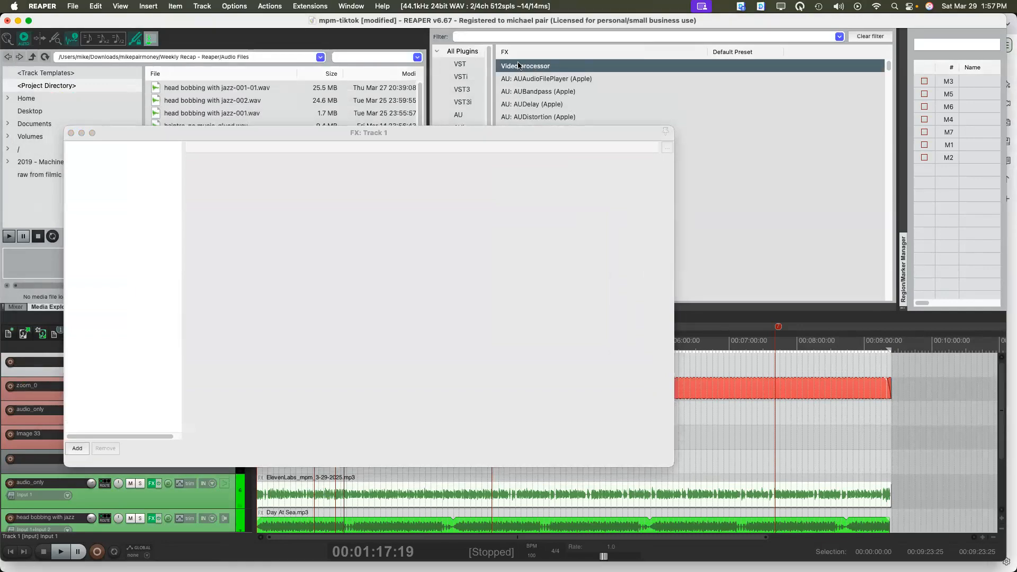
double_click(519, 65)
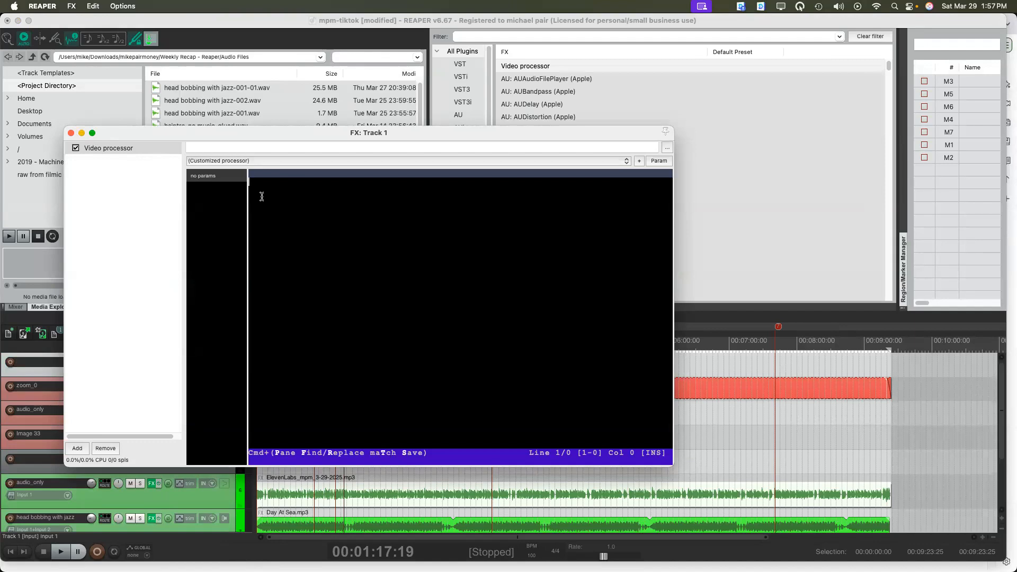
click(72, 135)
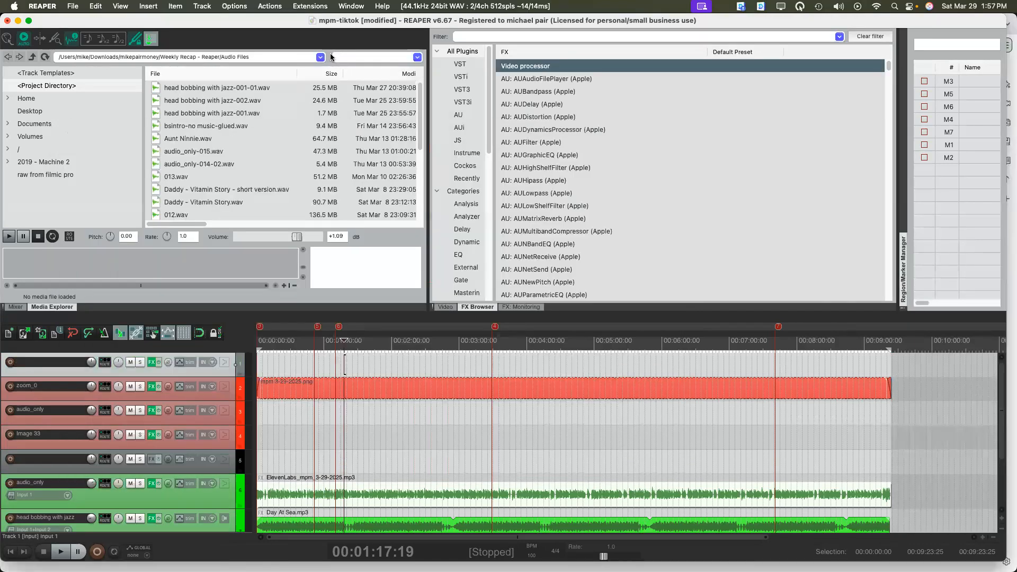
Filter the action list for "srt" and select the script SRT Load.lua
click(311, 7)
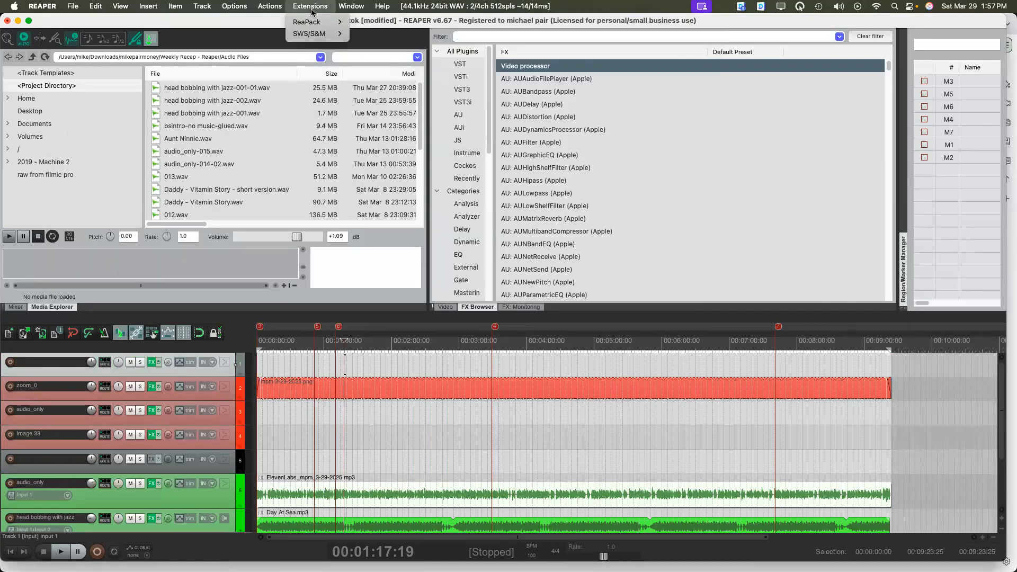
click(277, 22)
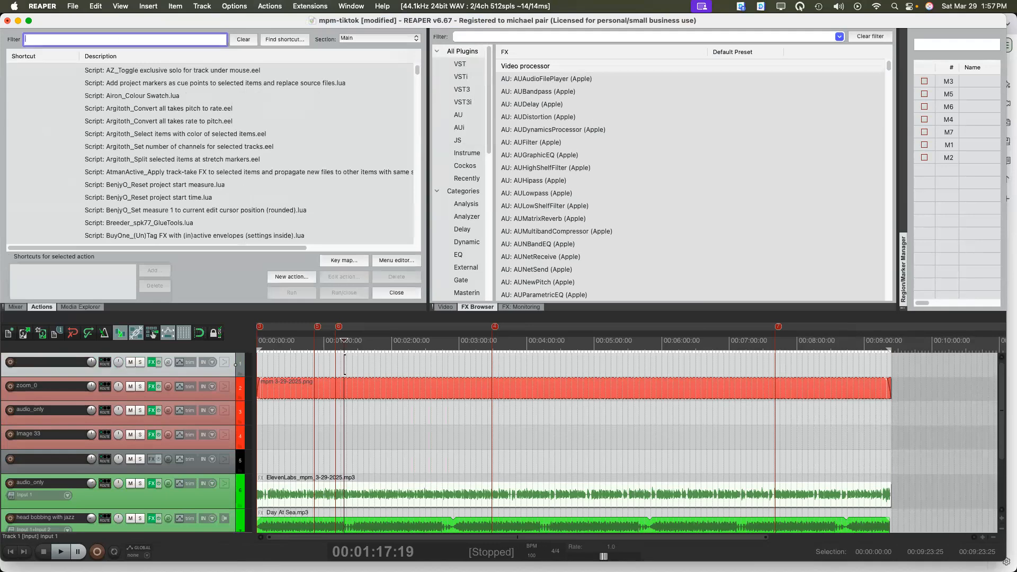
text(srt)
click(116, 113)
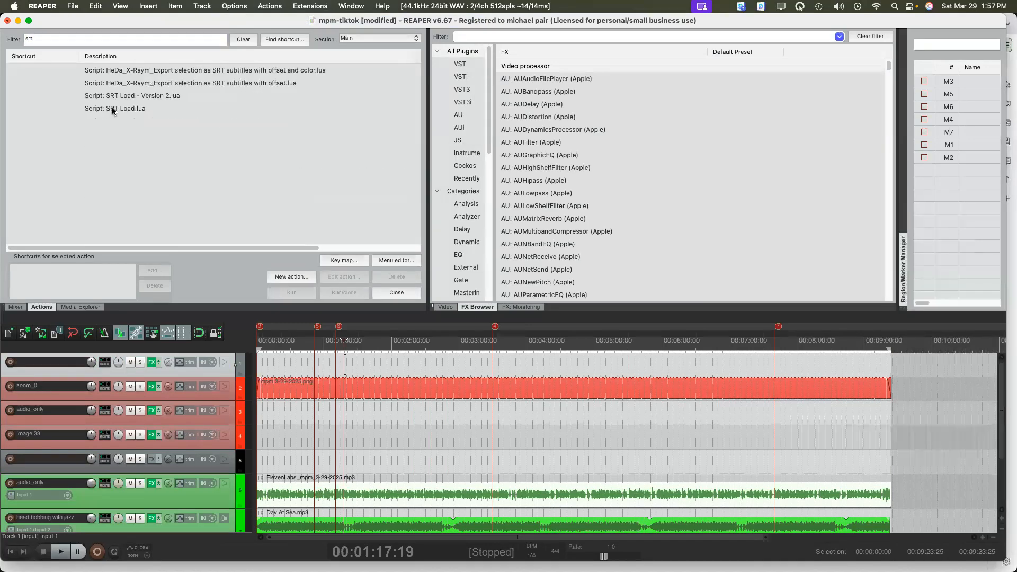
Try to run SRT Load.lua on ElevenLabs mpm 3-29-2025.srt from the Downloads folder
click(295, 293)
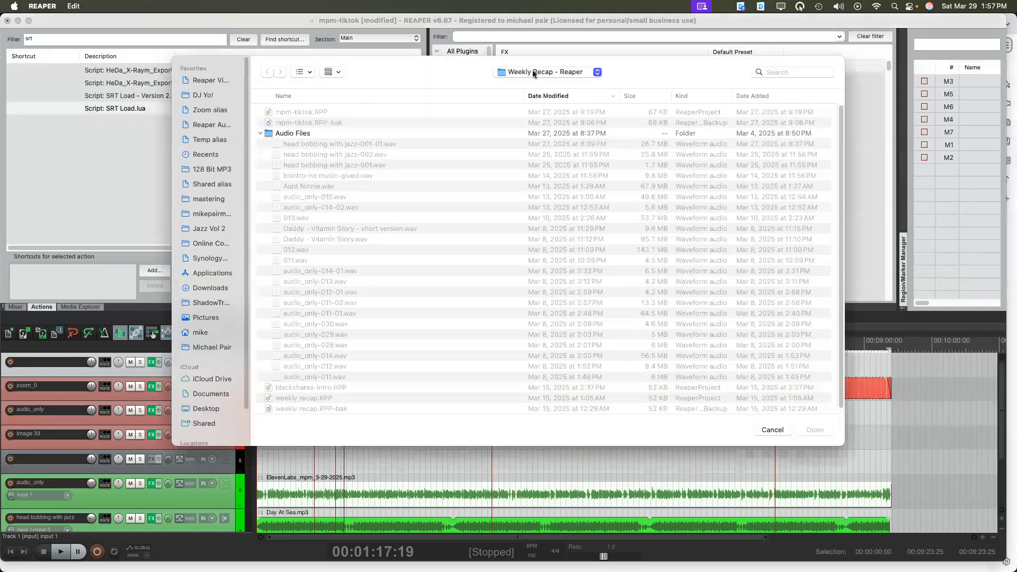
click(217, 289)
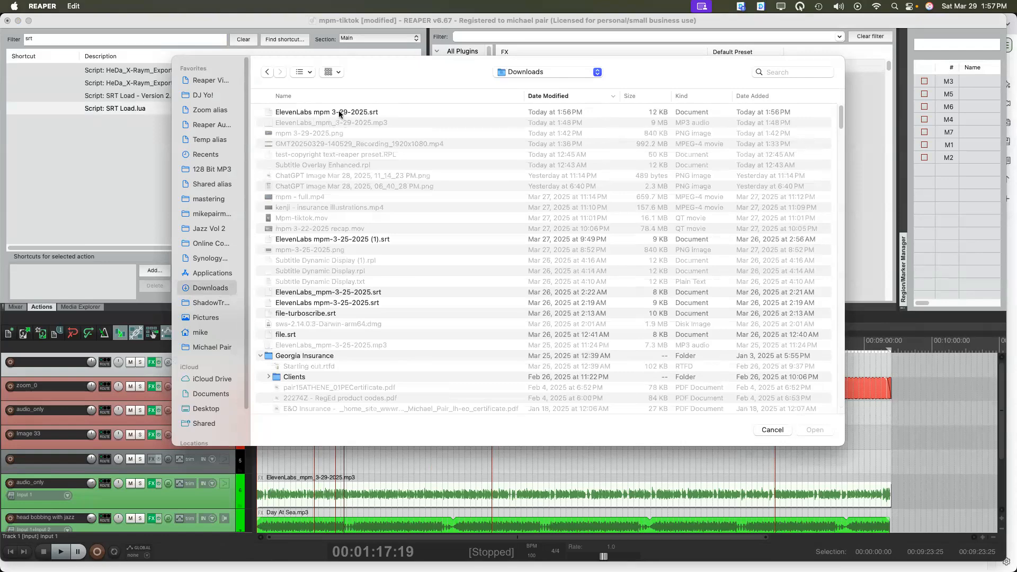
click(338, 114)
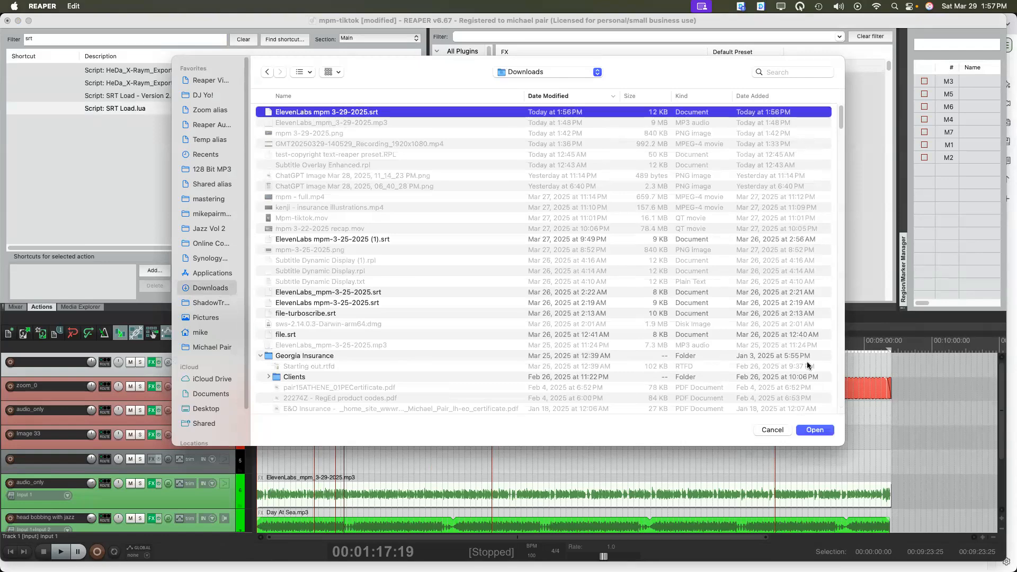
click(815, 430)
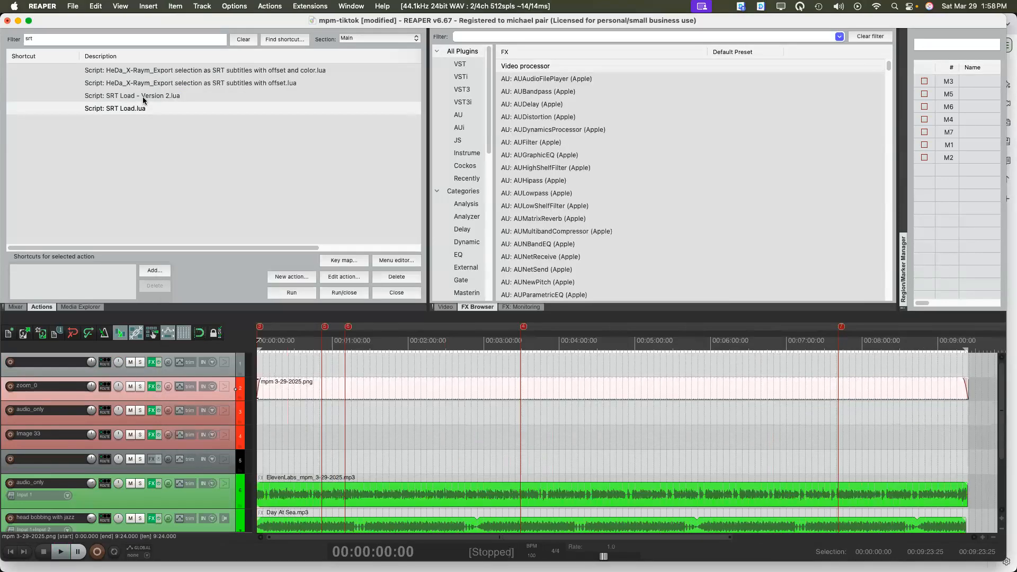
Run SRT Load.lua on ElevenLabs mpm 3-29-2025.srt from Downloads with the timecode offset seconds set to 00, and dismiss the plugin notice
click(292, 293)
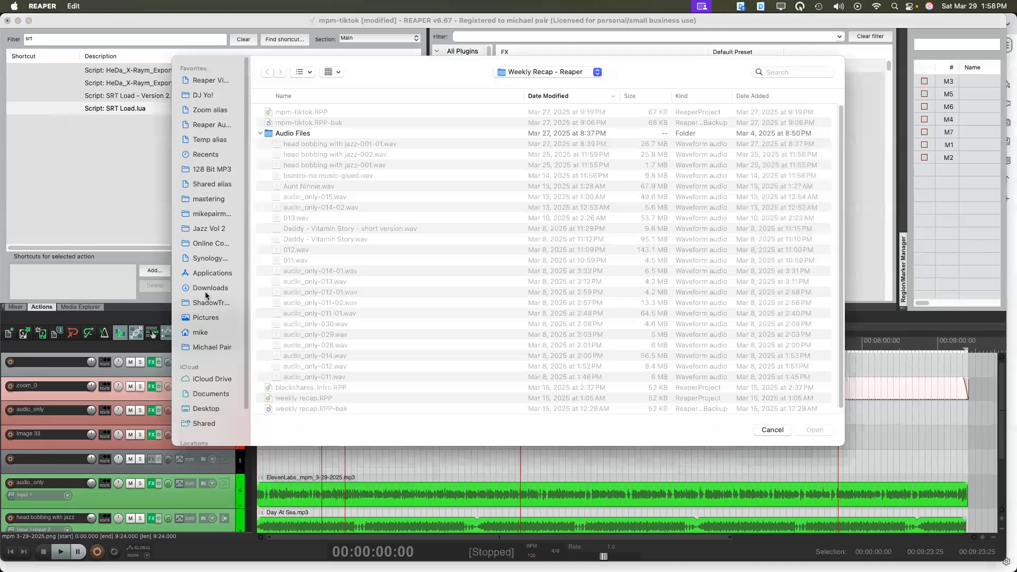
click(205, 289)
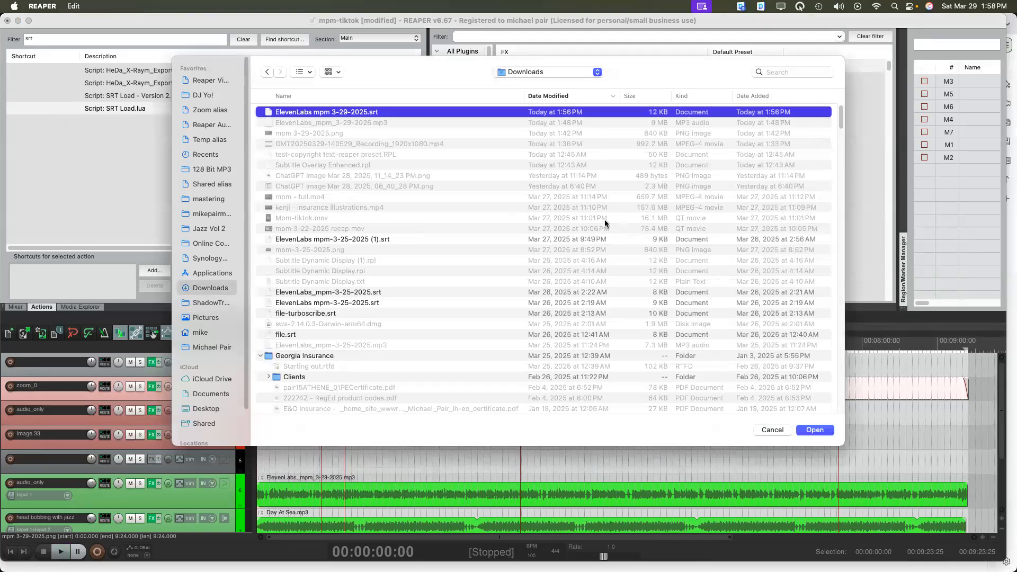
click(812, 431)
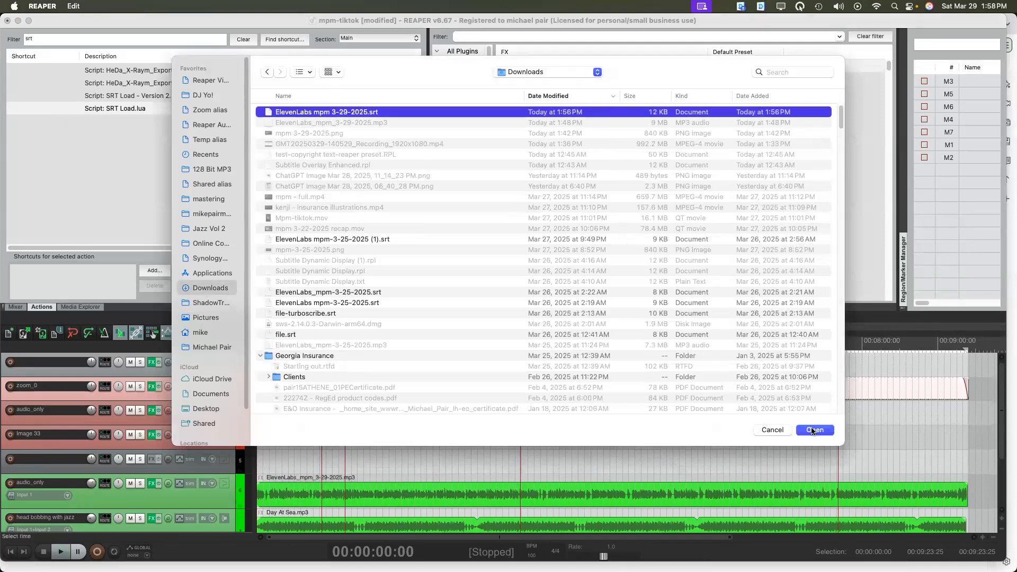
click(814, 430)
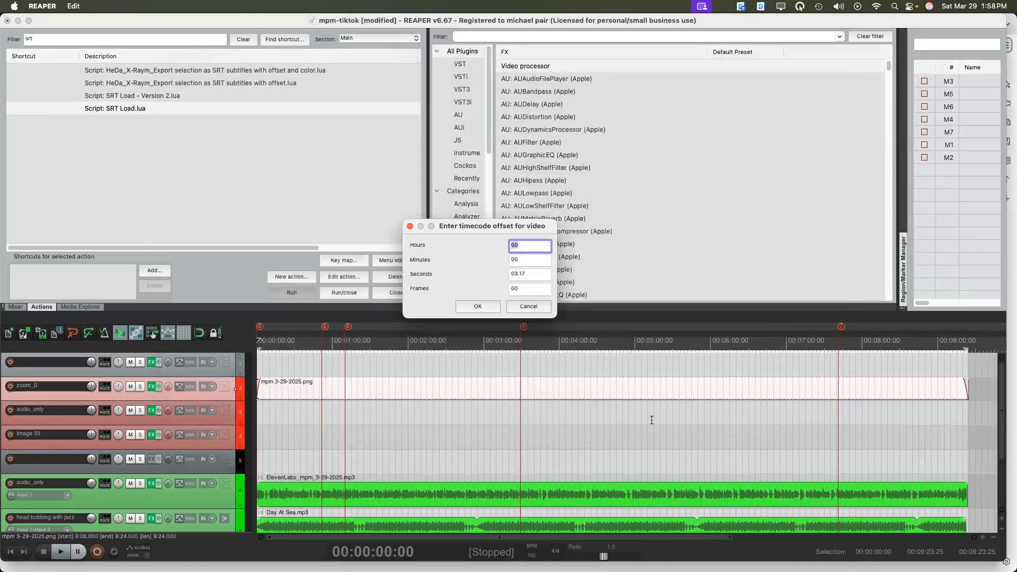
click(527, 275)
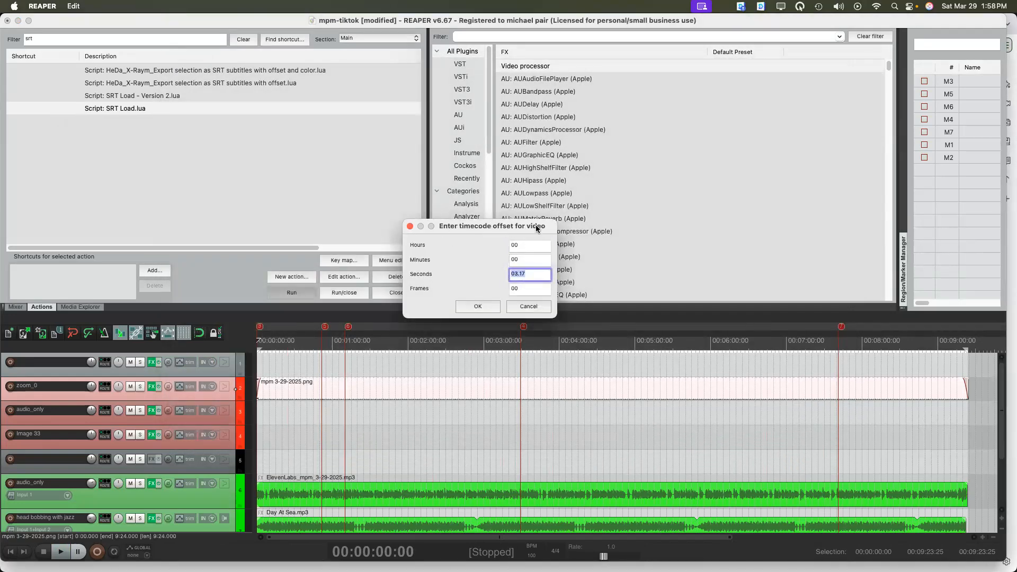
text(00)
click(476, 307)
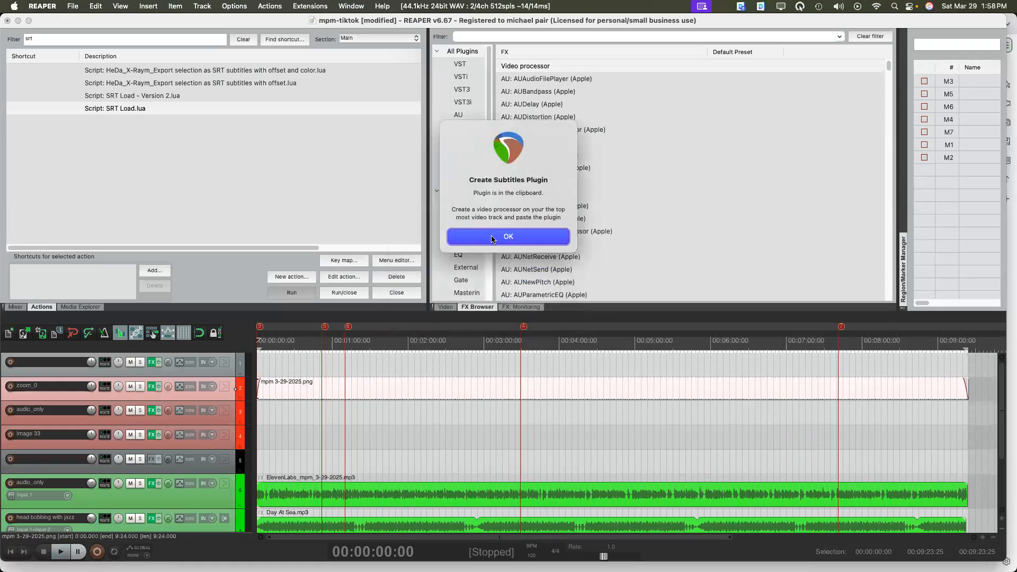
click(492, 238)
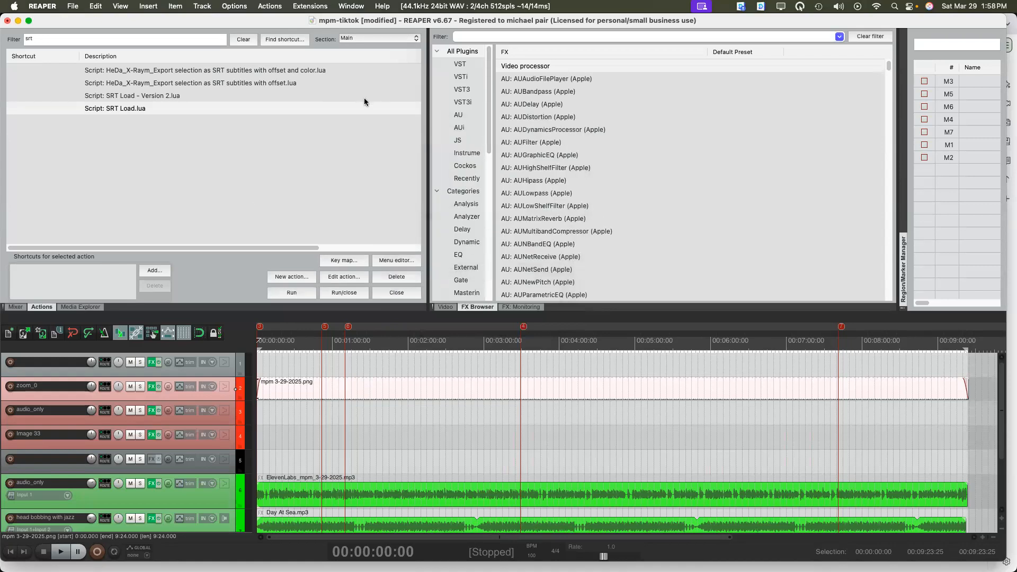
Paste the generated subtitle code into the Video processor on the track above zoom_0, apply it and close the FX window
click(151, 362)
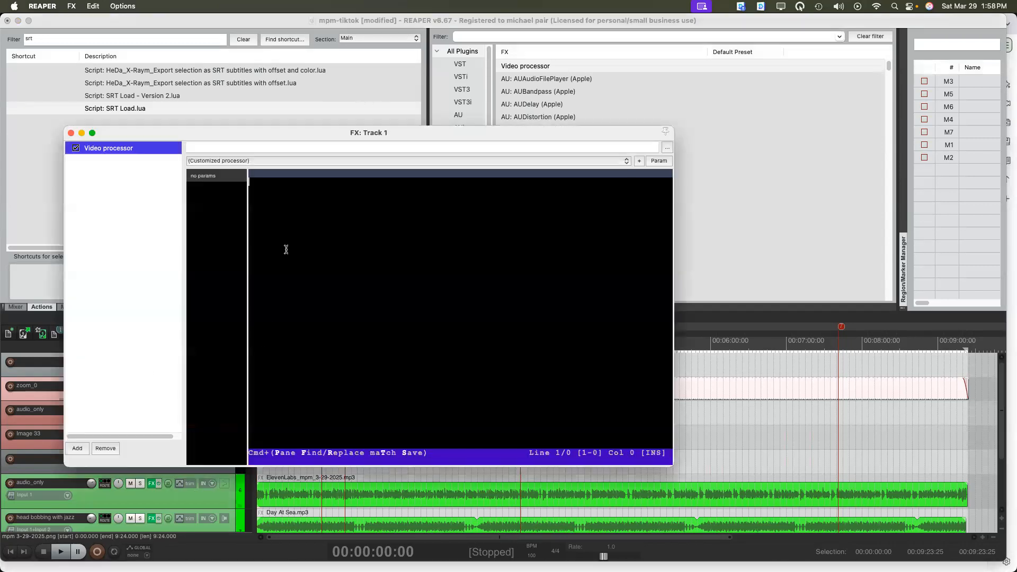
click(269, 186)
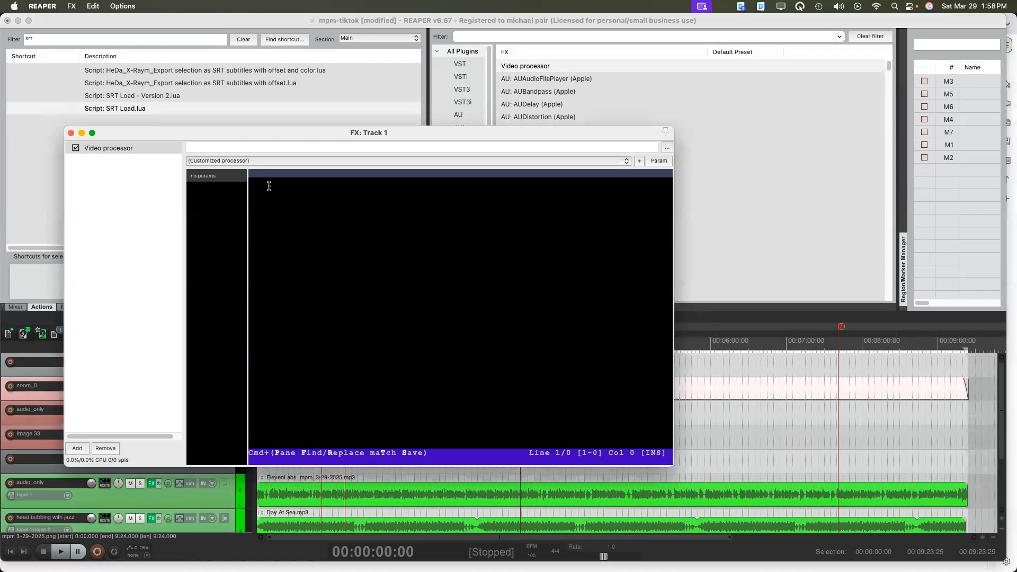
key(super+v)
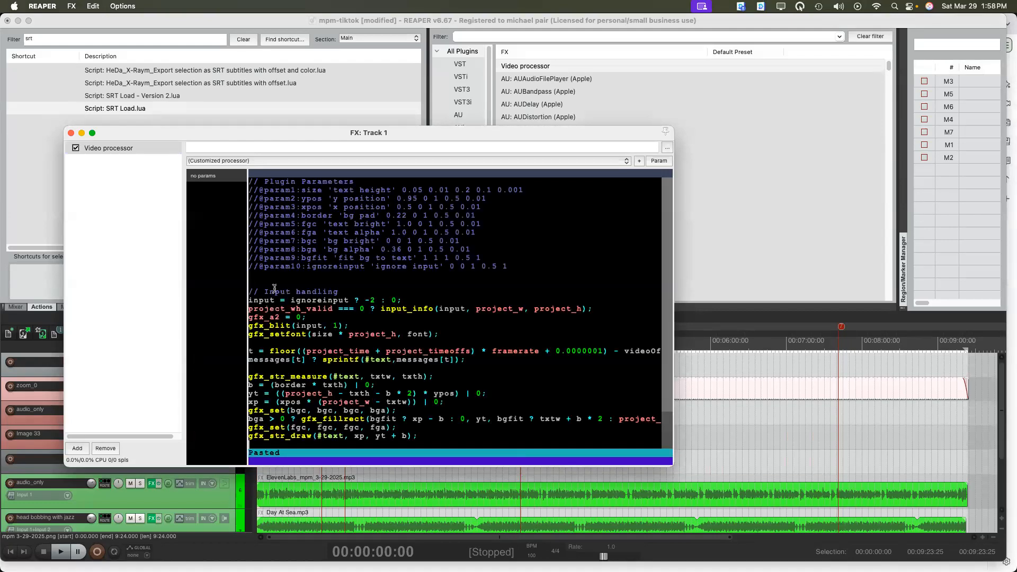
scroll(289, 325, down, 2)
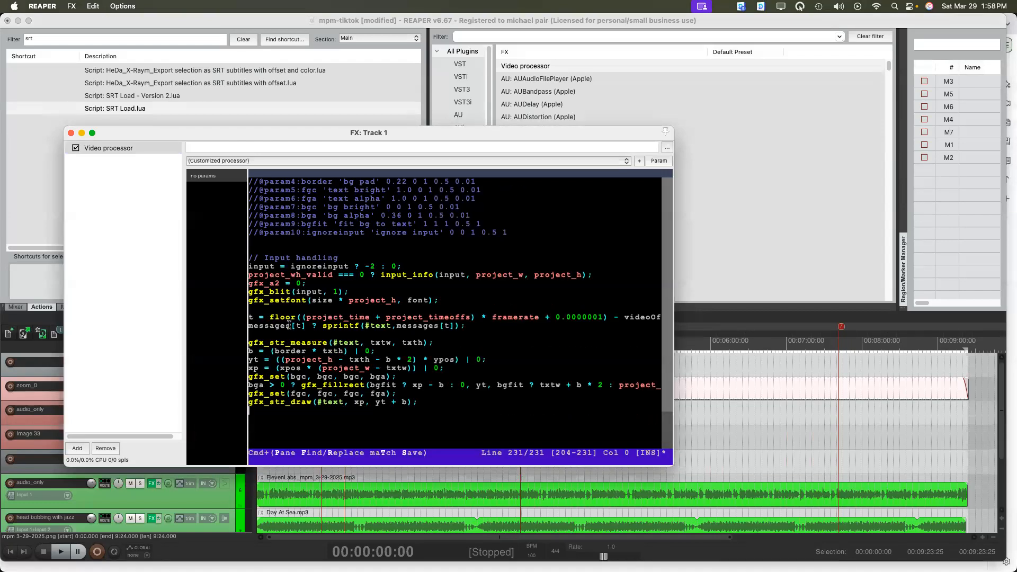
click(344, 377)
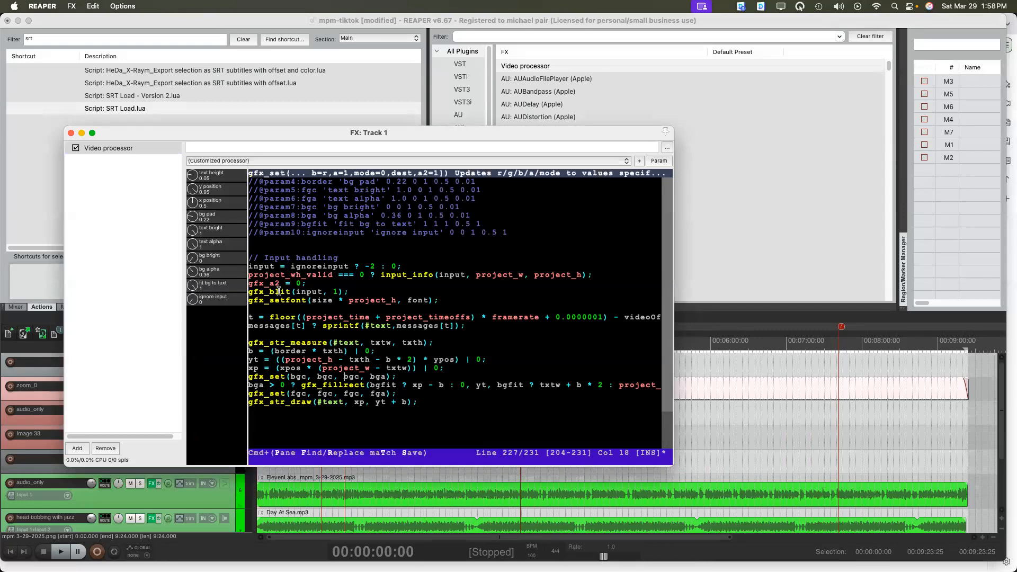
click(71, 133)
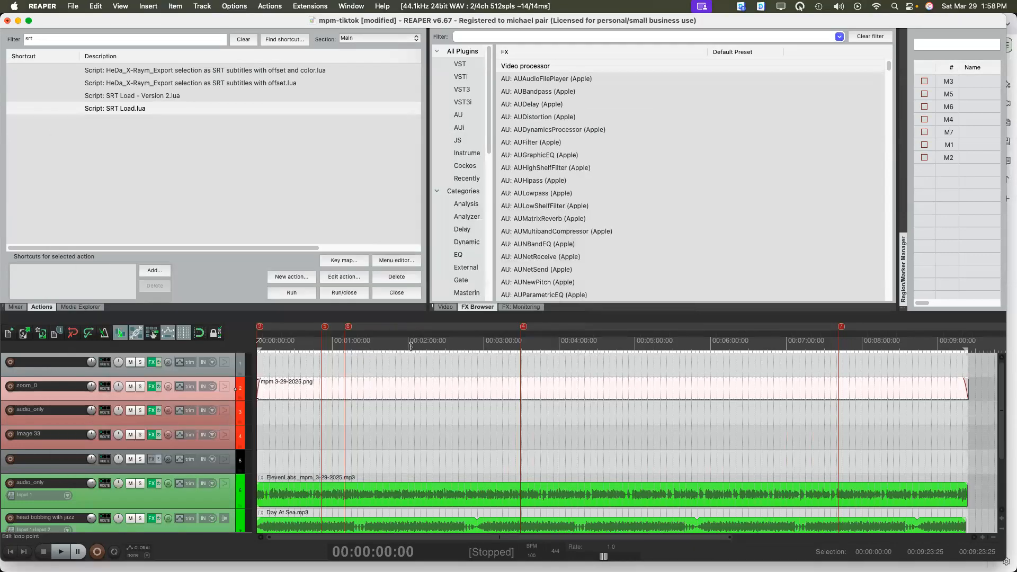
Show the video preview and play the project from its start several times to check the subtitles
click(275, 363)
key(Home)
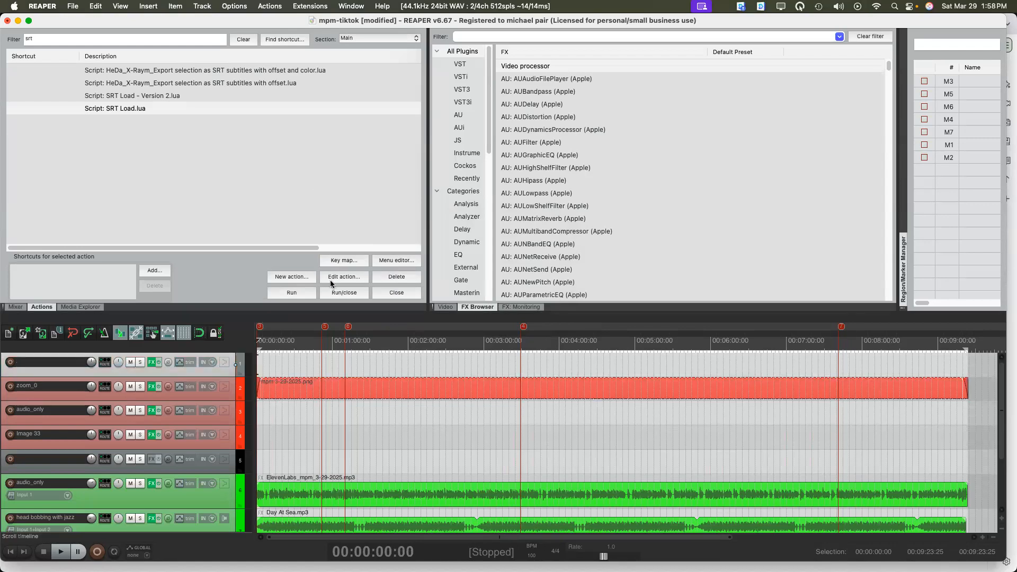
click(445, 307)
key(space)
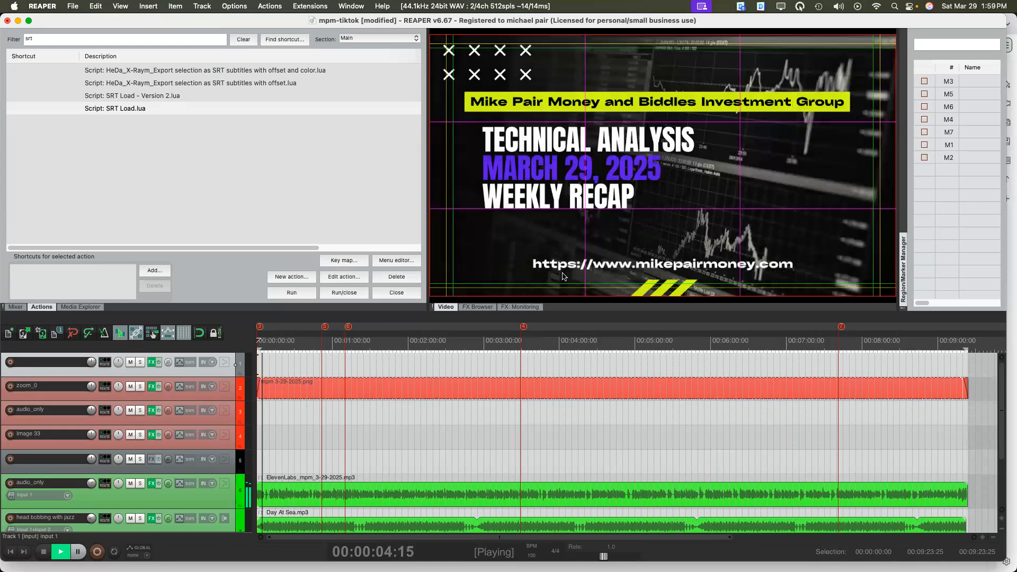
key(space)
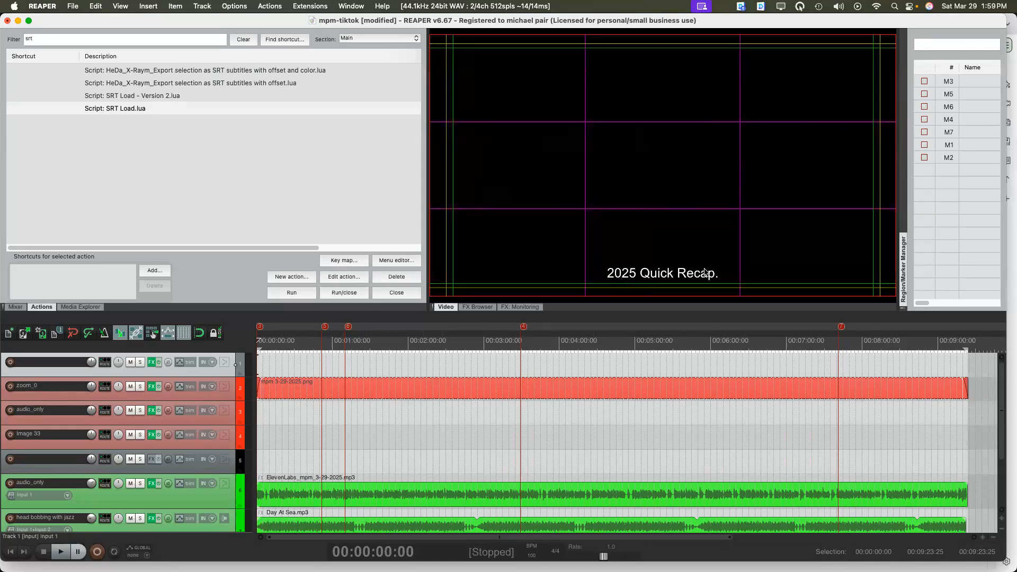
key(space)
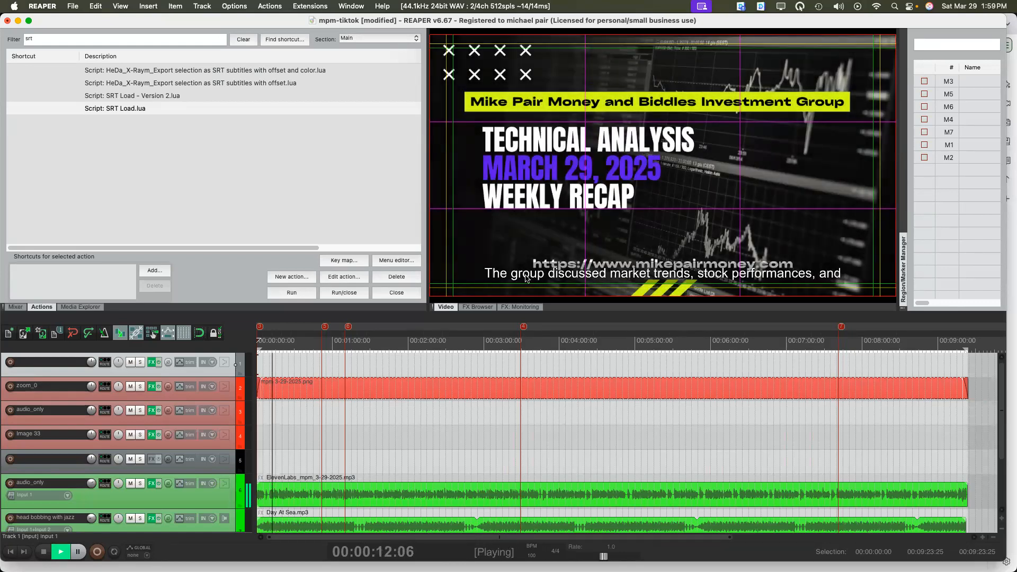
key(space)
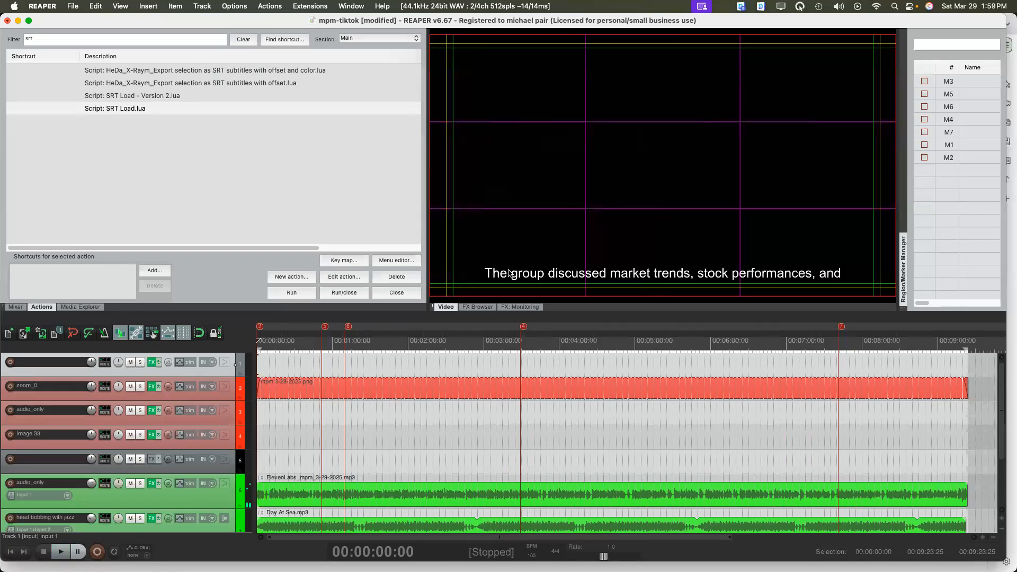
key(space)
key(space)
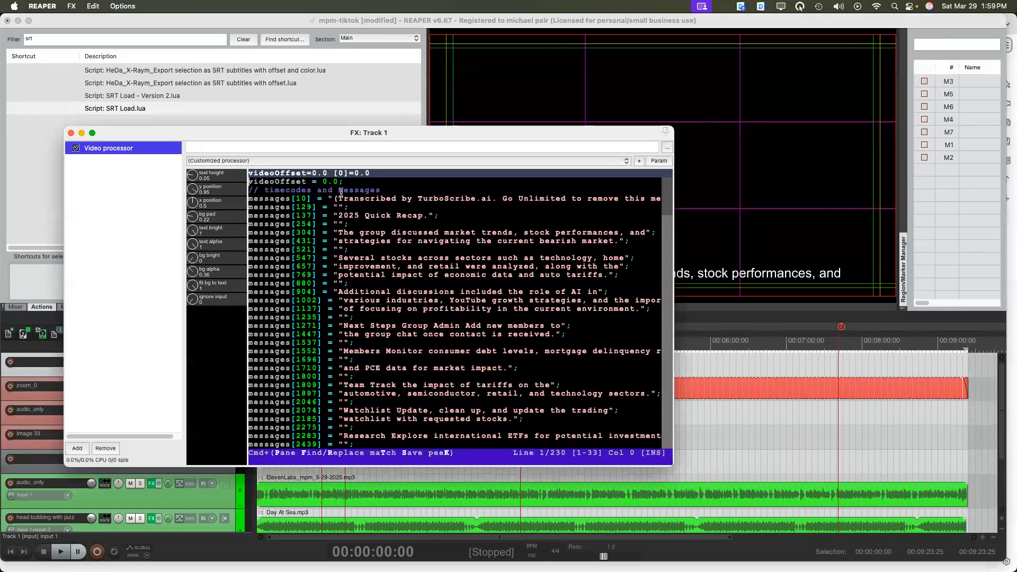
Delete "(Transcribed by TurboScribe.ai. Go Unlimited to remove this message.)" from the first subtitle message, leaving it starting with "Meeting Summary"
click(339, 196)
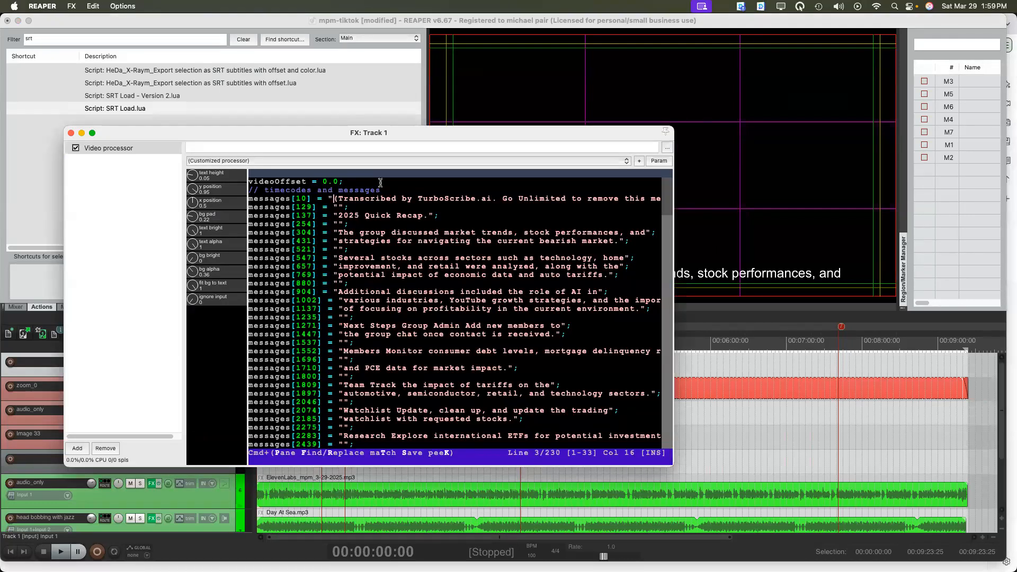
key(Delete)
key(Delete)
key(Delete)
key(Delete)
key(Delete)
key(Delete)
key(Delete)
key(Delete)
key(Delete)
key(Delete)
key(Delete)
key(Delete)
key(Delete)
key(Delete)
key(Delete)
key(Delete)
key(Delete)
key(Delete)
key(Delete)
key(Delete)
key(Delete)
key(Delete)
key(Delete)
key(Delete)
key(Delete)
key(Delete)
key(Delete)
key(Delete)
key(Delete)
key(Delete)
key(Delete)
key(Delete)
key(Delete)
key(Delete)
key(Delete)
key(Delete)
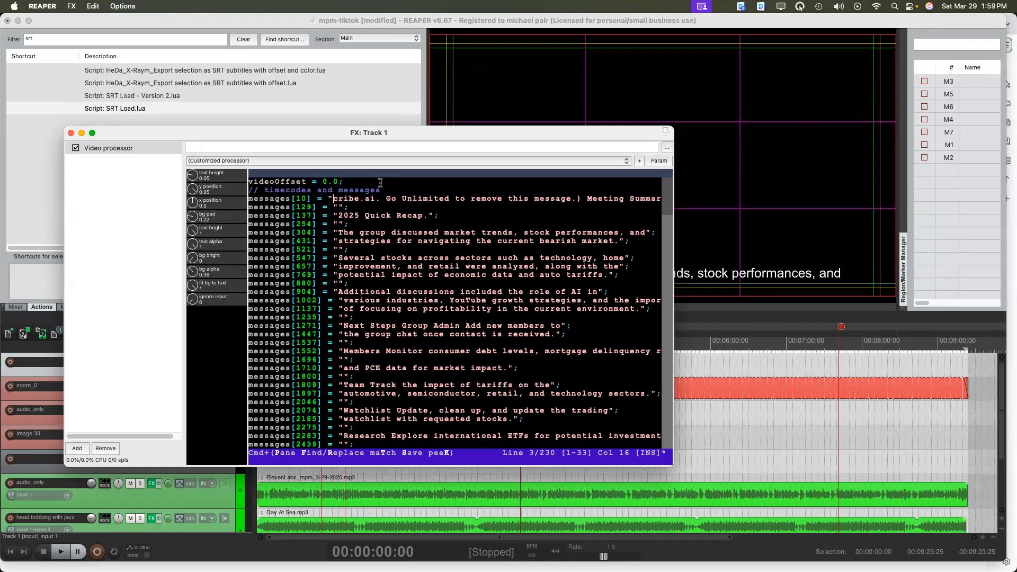
key(Delete)
key(Delete)
key(Delete)
key(Delete)
key(Delete)
key(Delete)
key(Delete)
key(Delete)
key(Delete)
key(Delete)
key(Delete)
key(Delete)
key(Delete)
key(Delete)
key(Delete)
key(Delete)
key(Delete)
key(Delete)
key(Delete)
key(Delete)
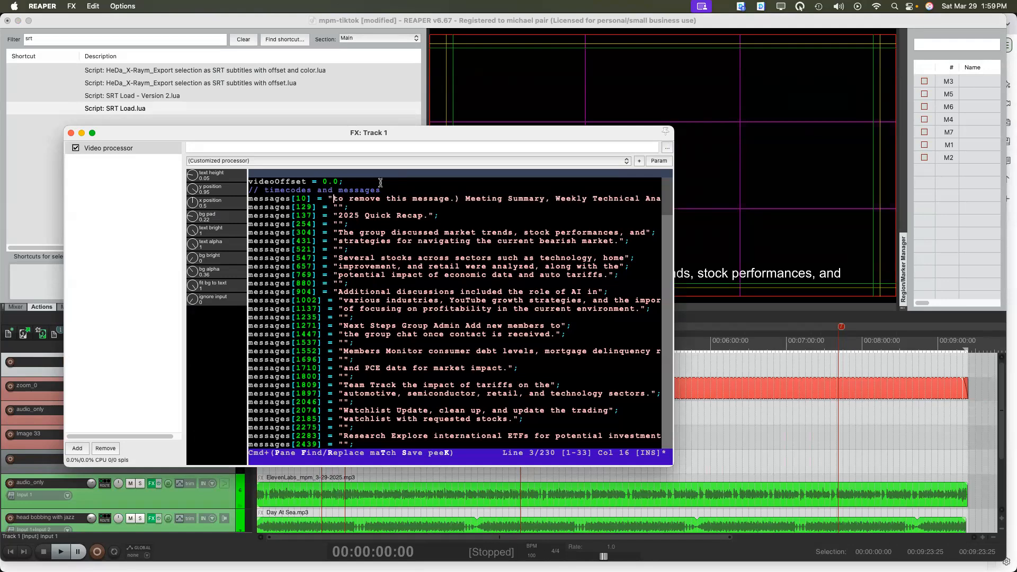
key(Delete)
key(Delete)
key(Delete)
key(Delete)
key(Delete)
key(Delete)
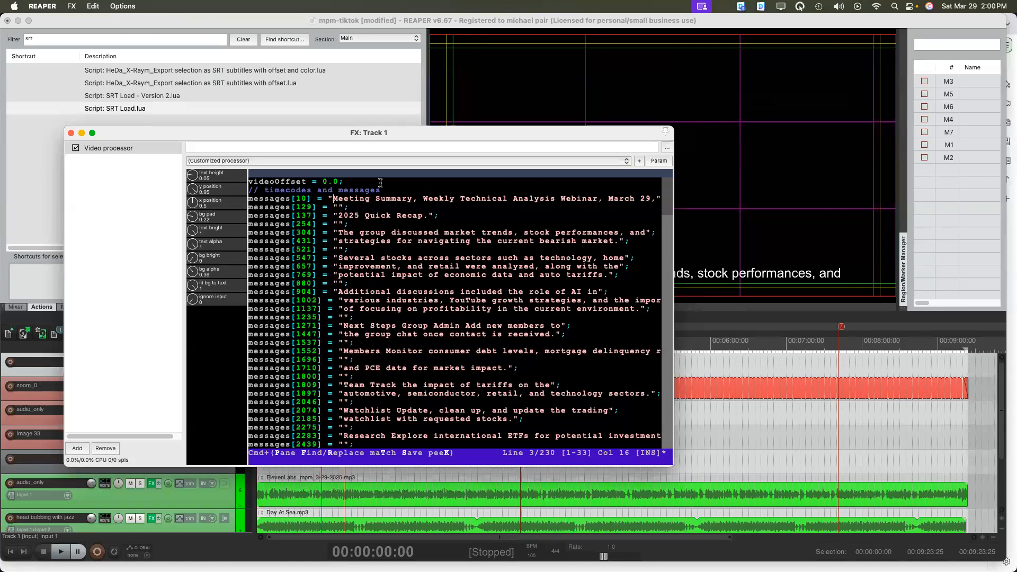
click(377, 208)
Move the FX window clear of the video preview, play a later part of the timeline and set the subtitles' y position to 0.81
drag(322, 139, 269, 165)
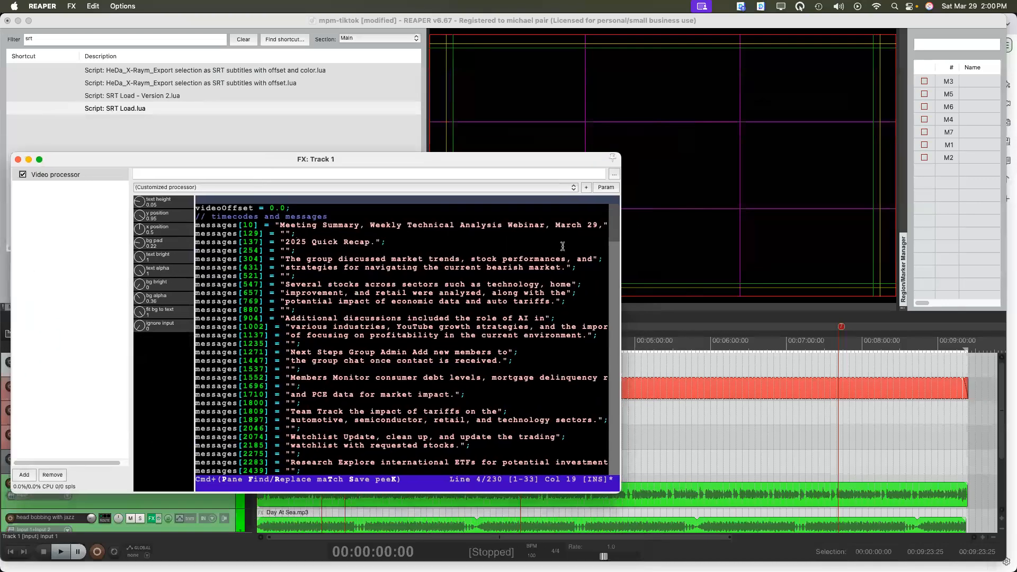
click(637, 367)
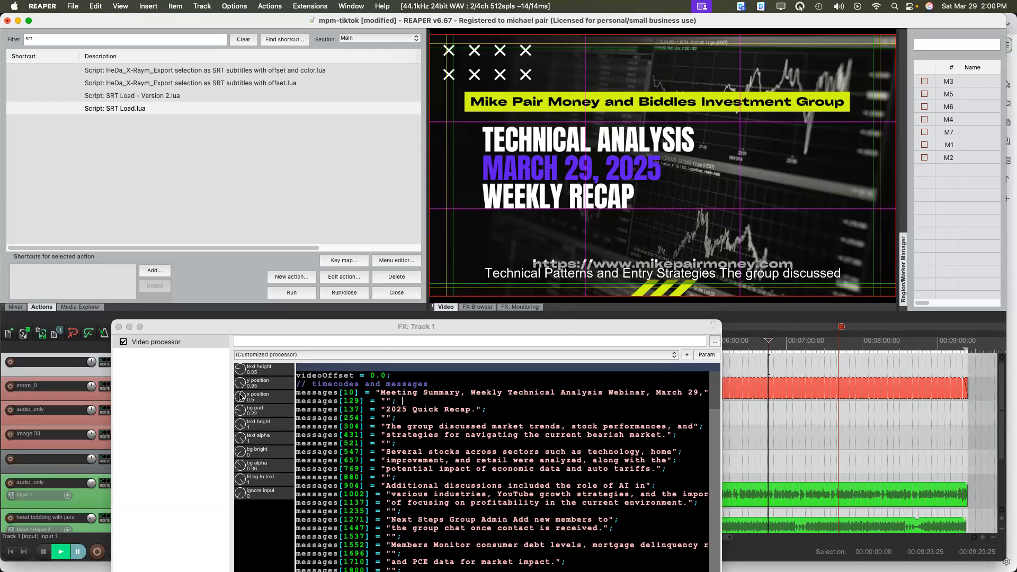
drag(240, 387, 244, 417)
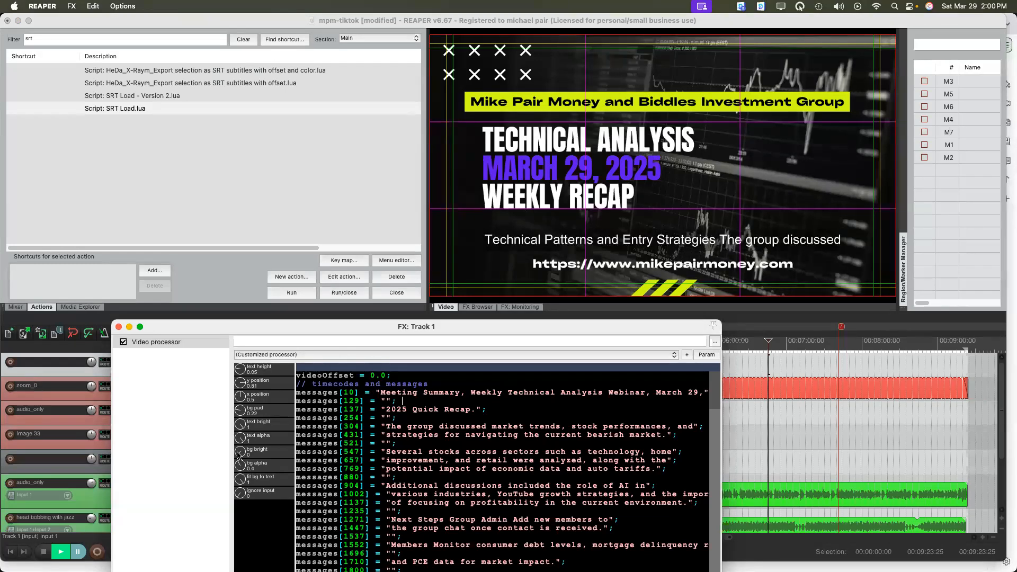
Set the subtitle background's bg bright to 0.82 and bg alpha to 0.46
drag(238, 454, 225, 326)
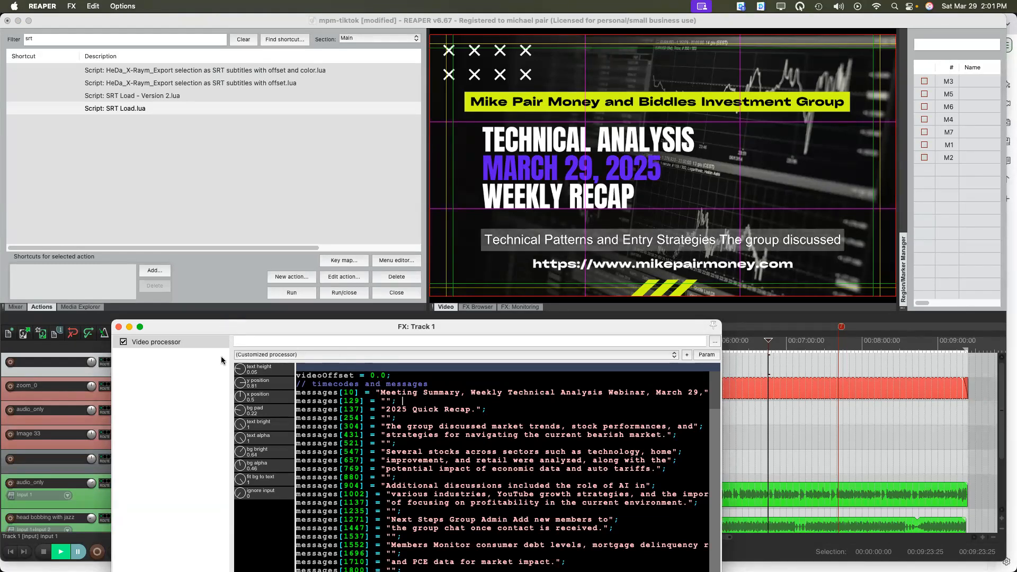
drag(238, 455, 228, 418)
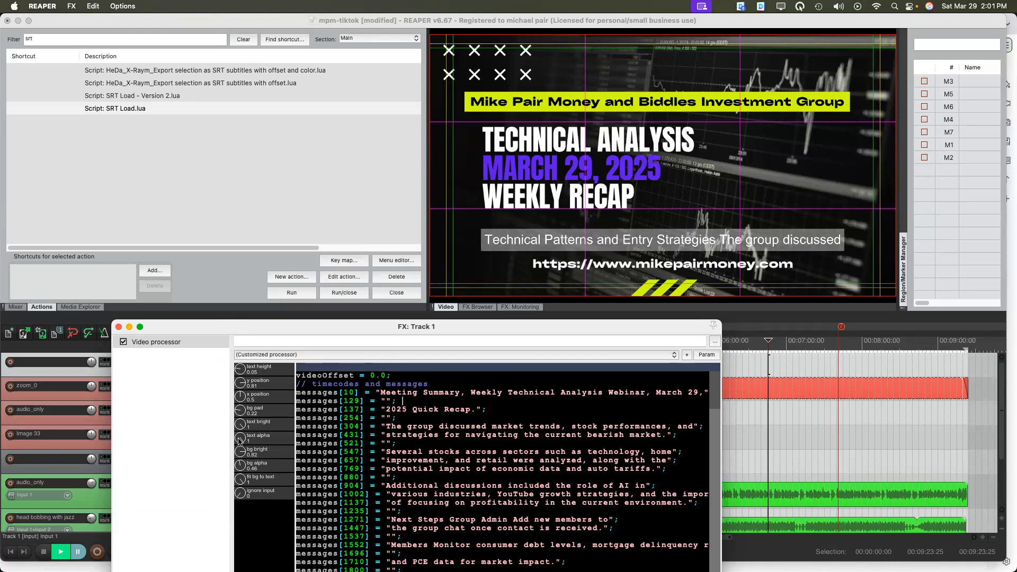
Set the subtitles' bg alpha to 0.92 and try text bright at 0.51 and 0.3 before restoring it to 1
drag(239, 469, 231, 372)
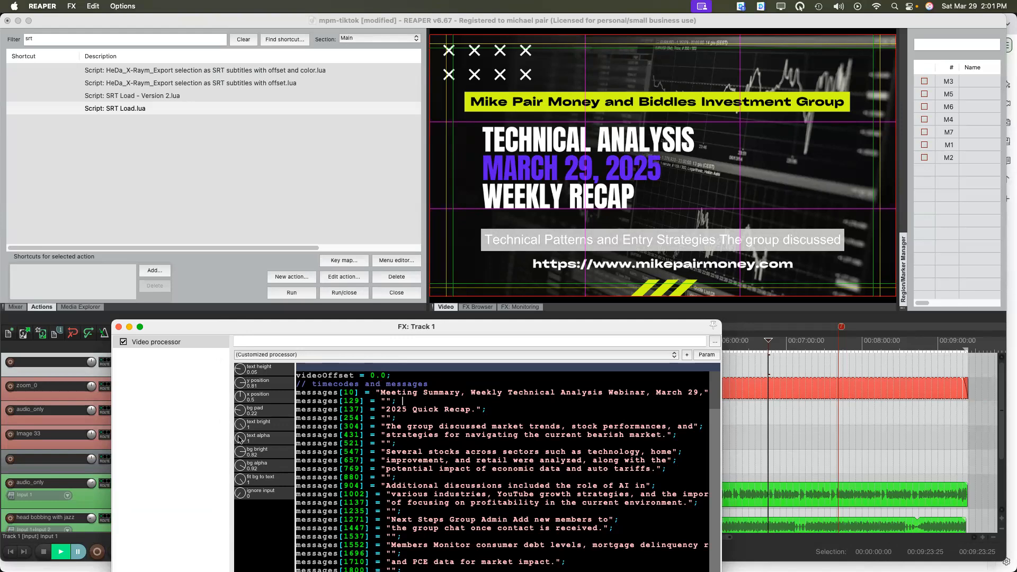
drag(241, 424, 239, 447)
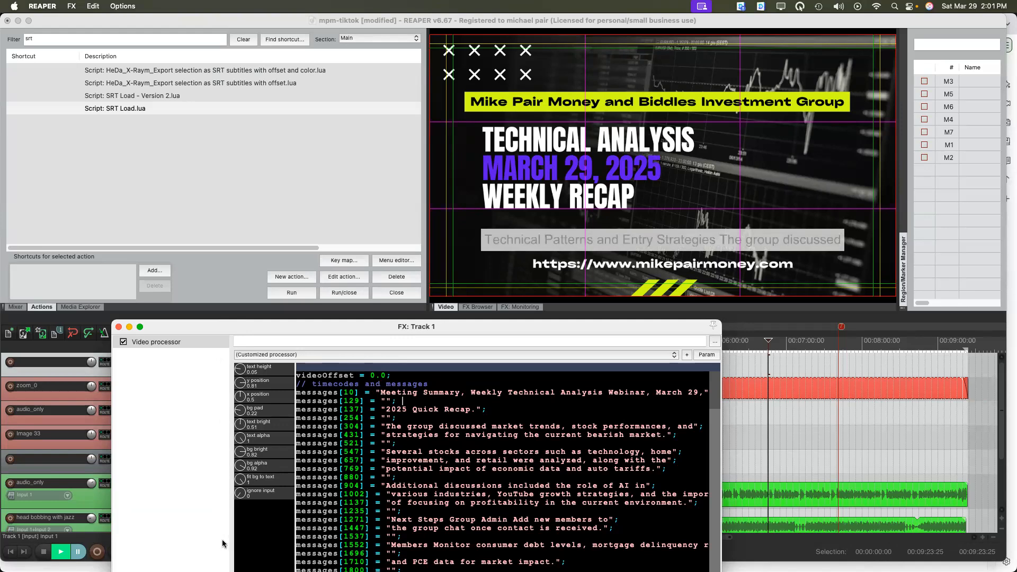
drag(222, 544, 221, 570)
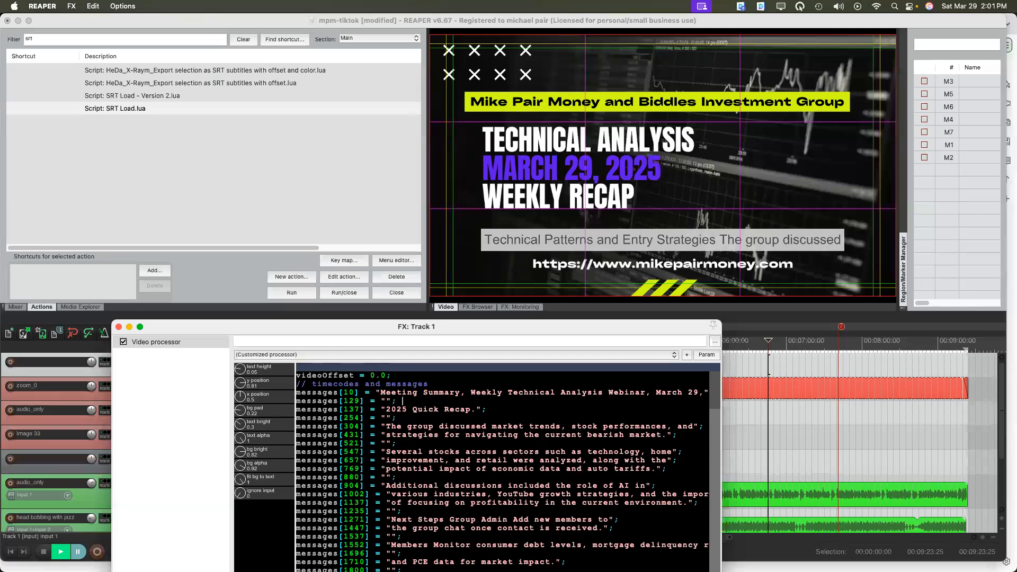
drag(217, 497, 236, 397)
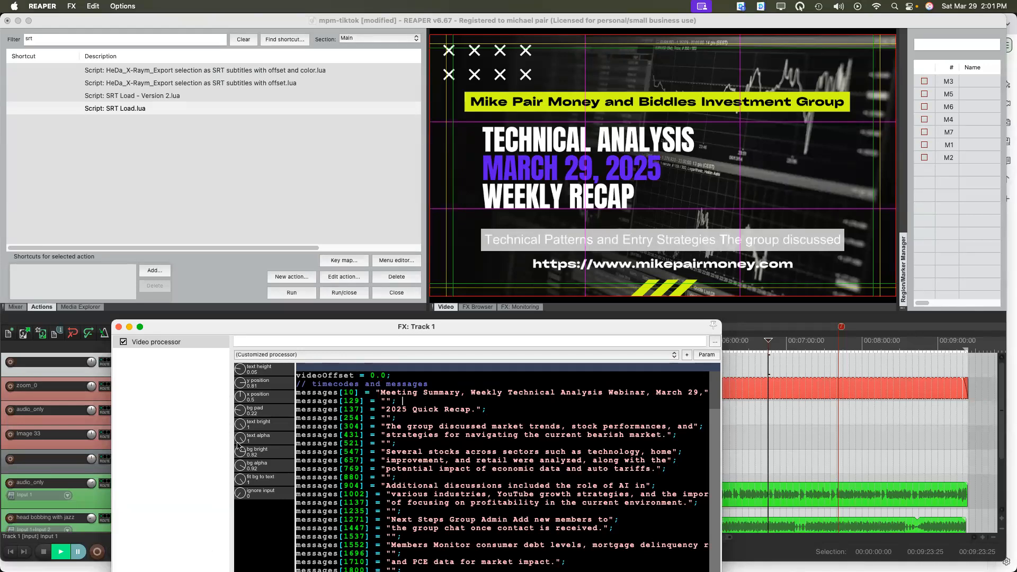
Set the subtitles' bg bright to 0.67 and y position to 0.8, and close the FX window
drag(238, 444, 219, 484)
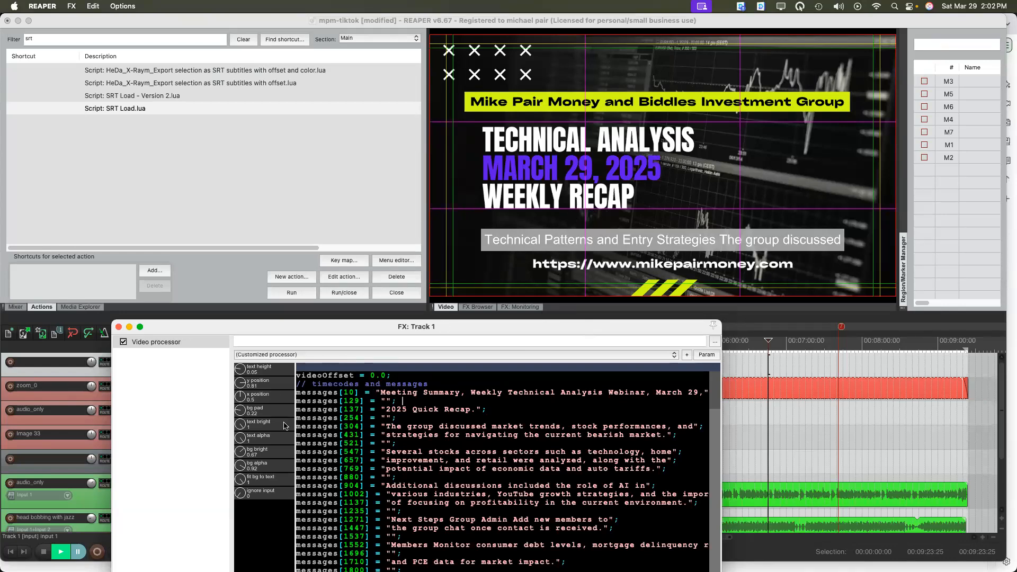
drag(237, 388, 236, 390)
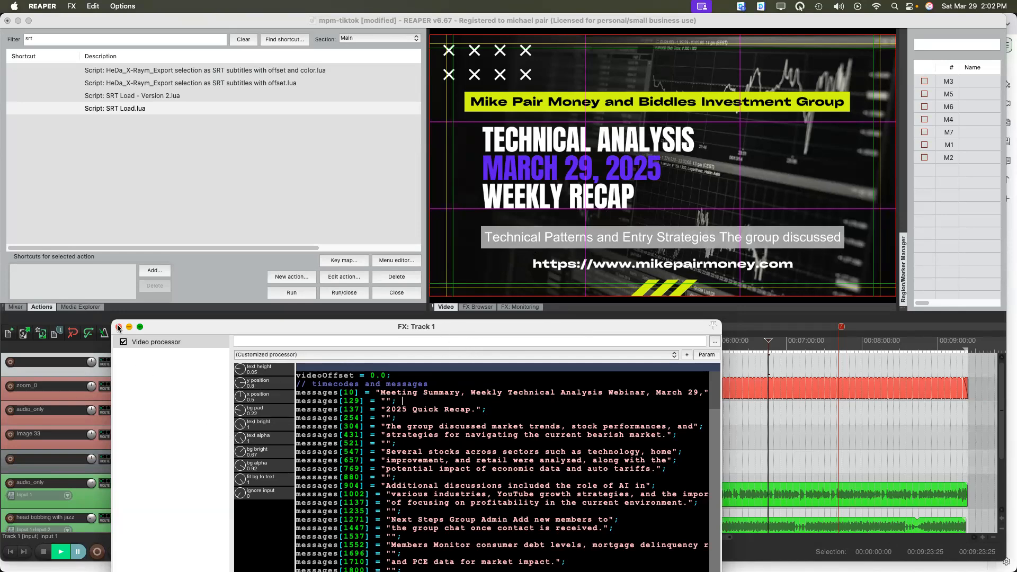
key(Escape)
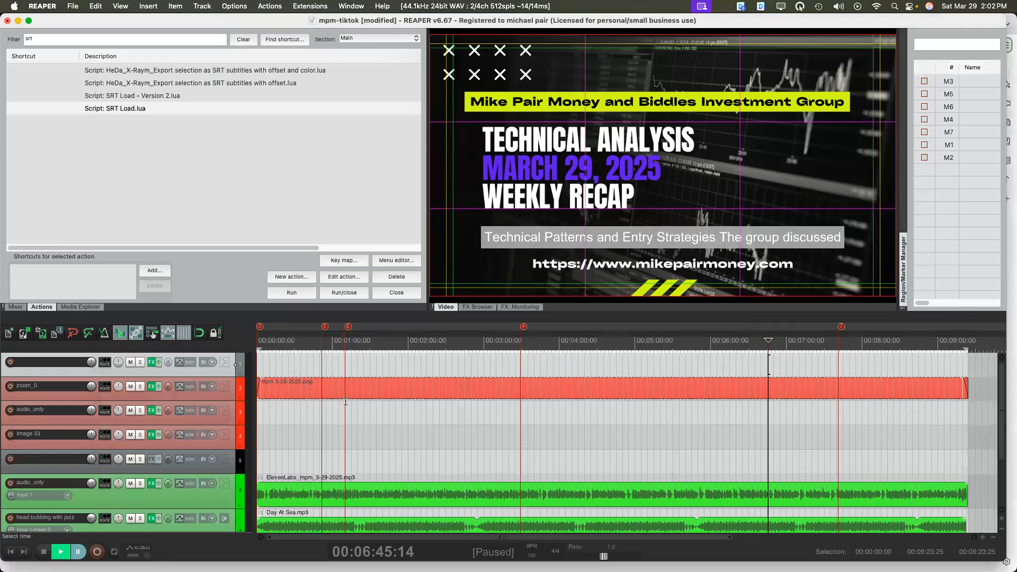
Adjust the time selection to run from the project start to 00:09:24:04, where the title image and music end
click(346, 403)
key(Home)
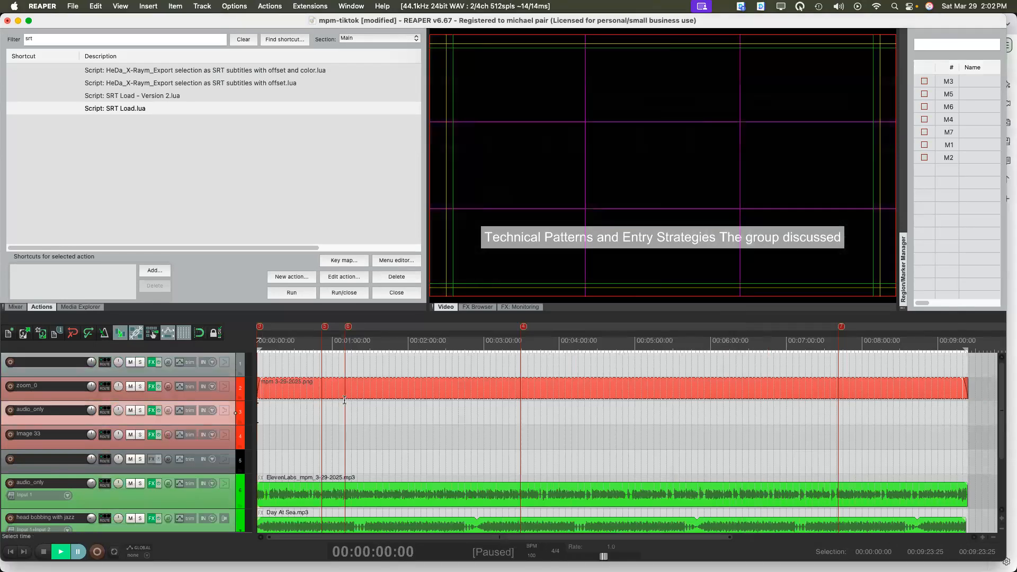
click(958, 389)
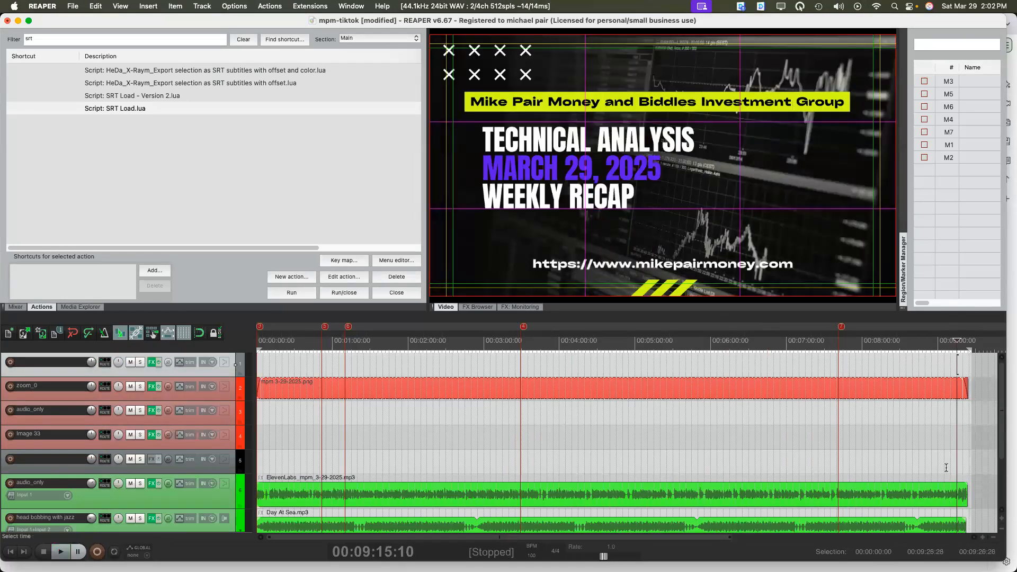
scroll(950, 428, up, 6)
scroll(950, 428, down, 8)
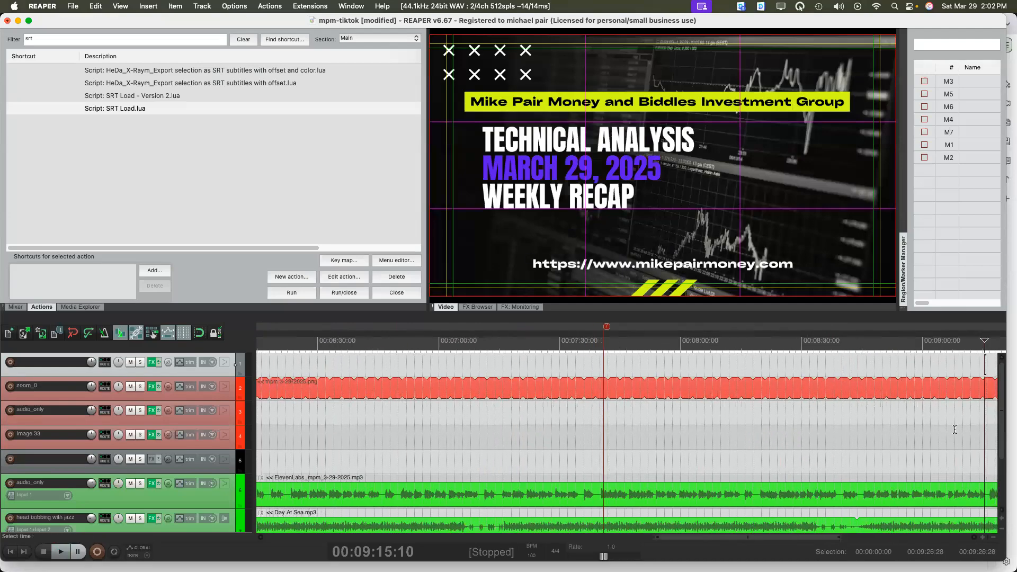
scroll(987, 488, up, 6)
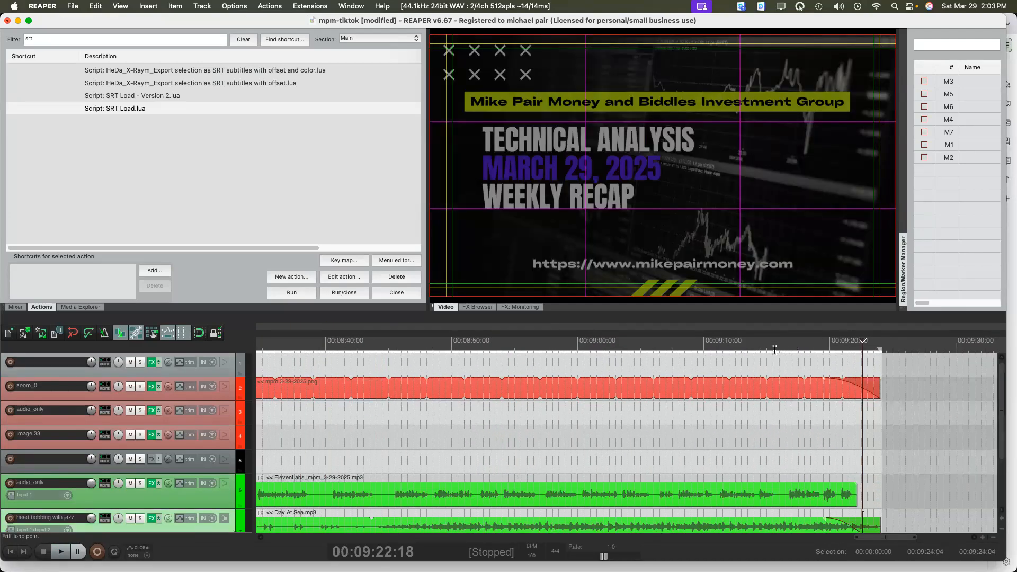
Play the closing part of the timeline from about 9:14 and again from about 9:03 to check the ending
click(775, 350)
key(space)
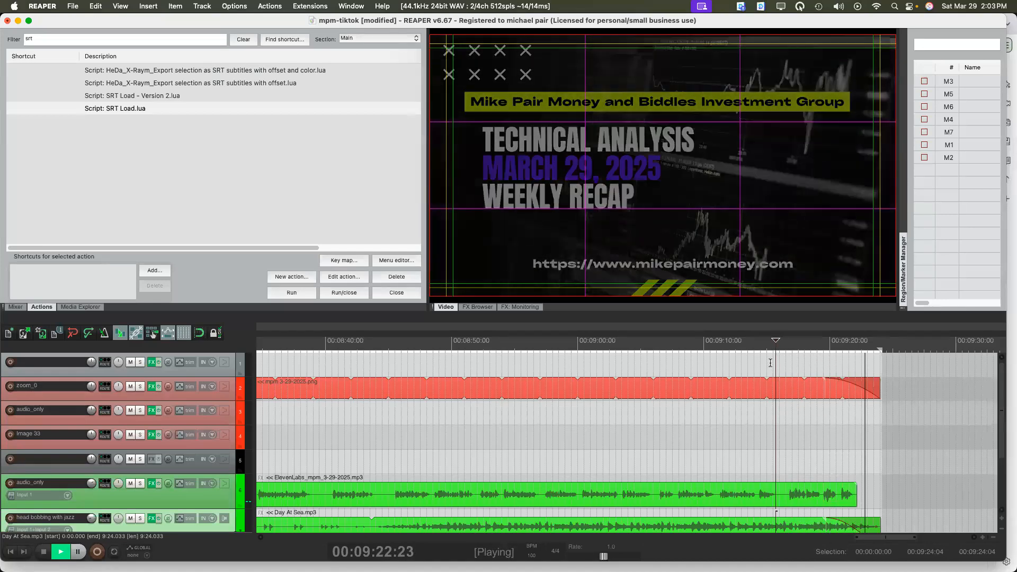
click(619, 339)
key(space)
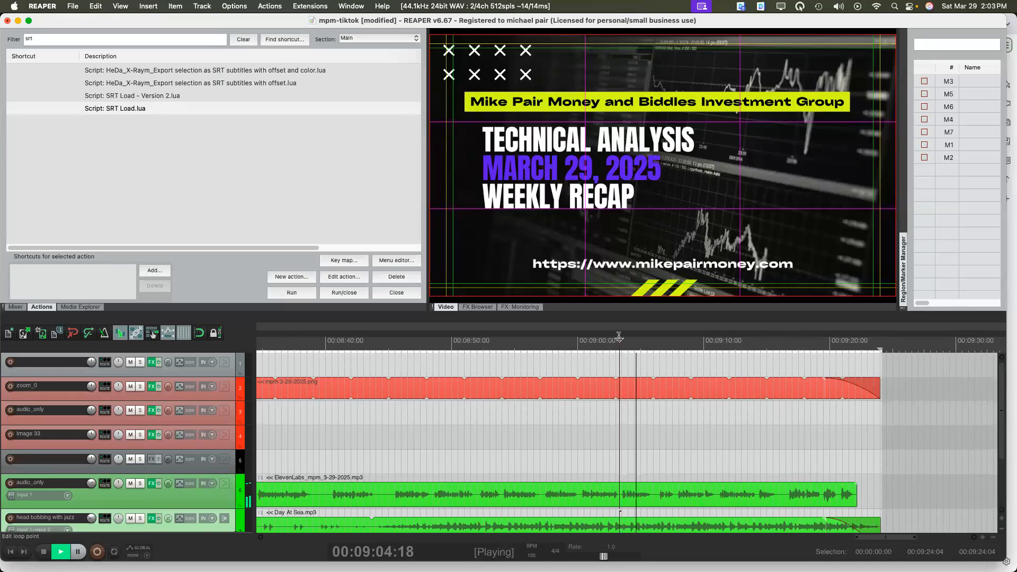
scroll(618, 343, down, 2)
scroll(618, 347, down, 2)
key(space)
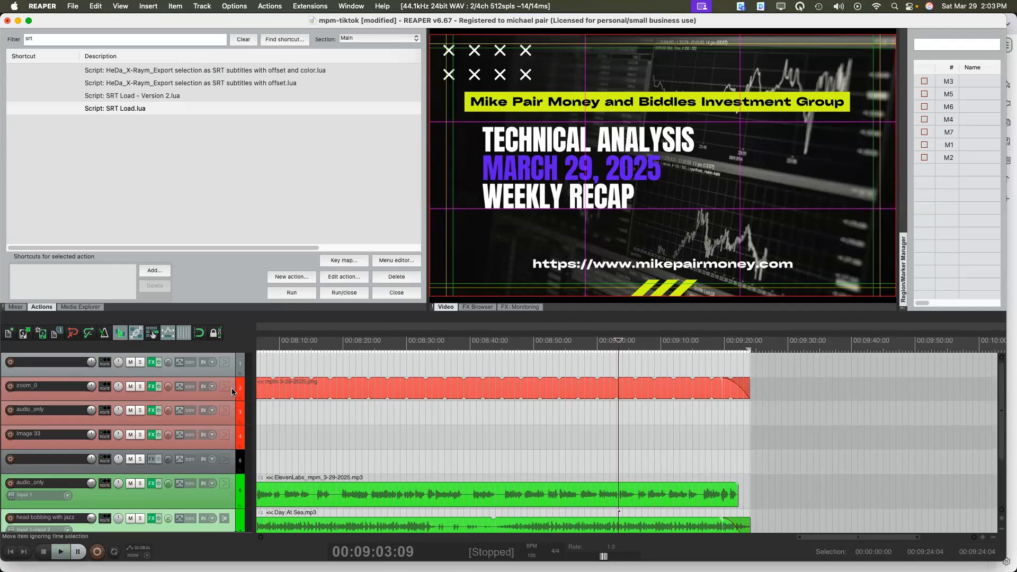
Try a videoOffset of 20.0 in the first track's subtitle code and play the project from the start
click(151, 363)
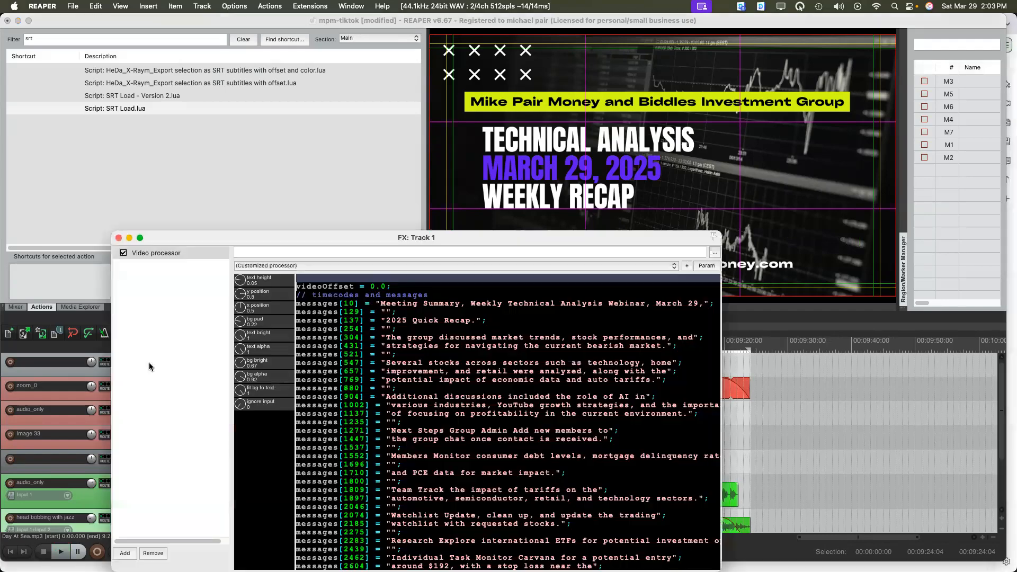
click(374, 286)
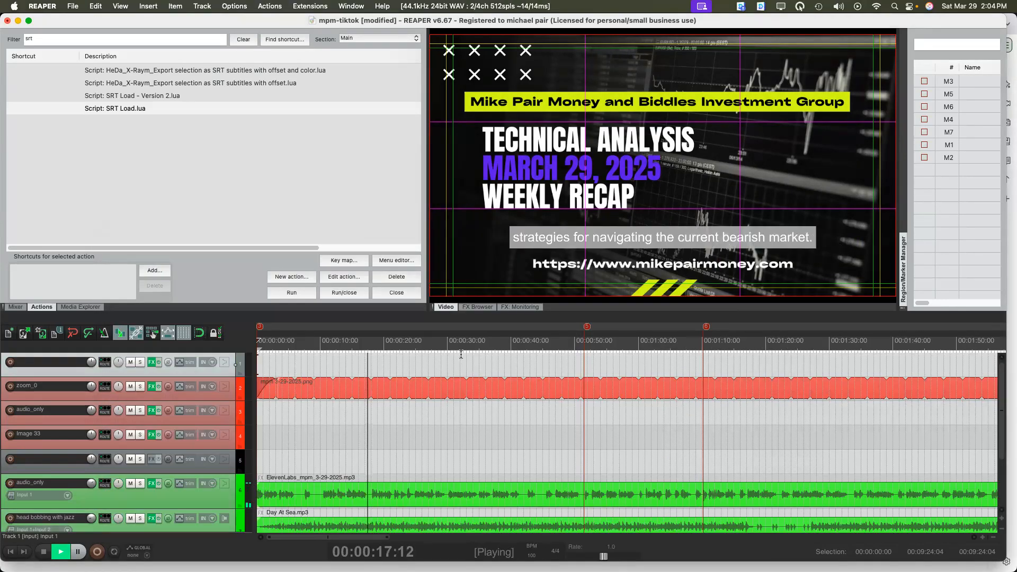
key(space)
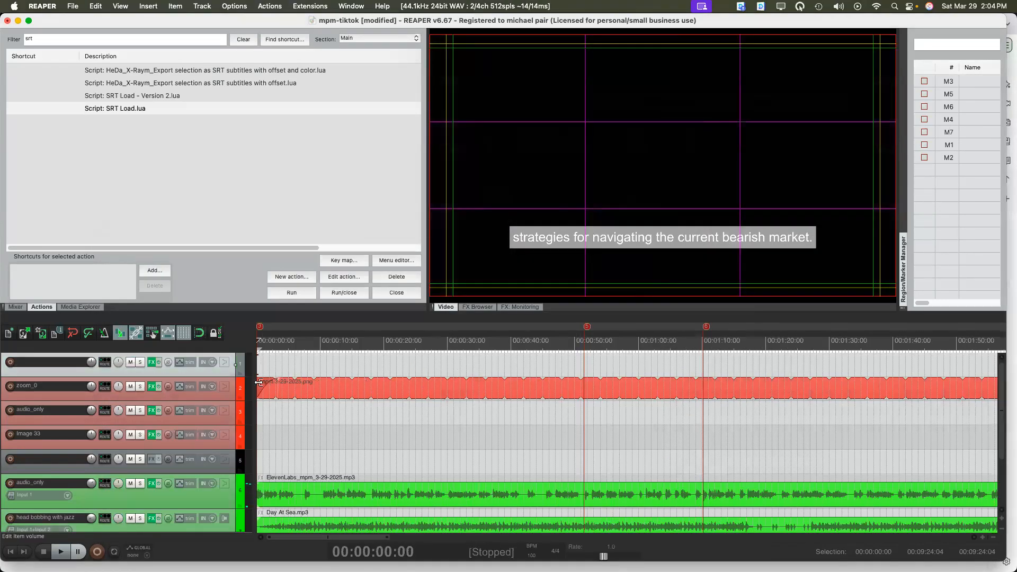
Set videoOffset to 15.0 in the first track's subtitle code, save the code and close the FX window
click(150, 363)
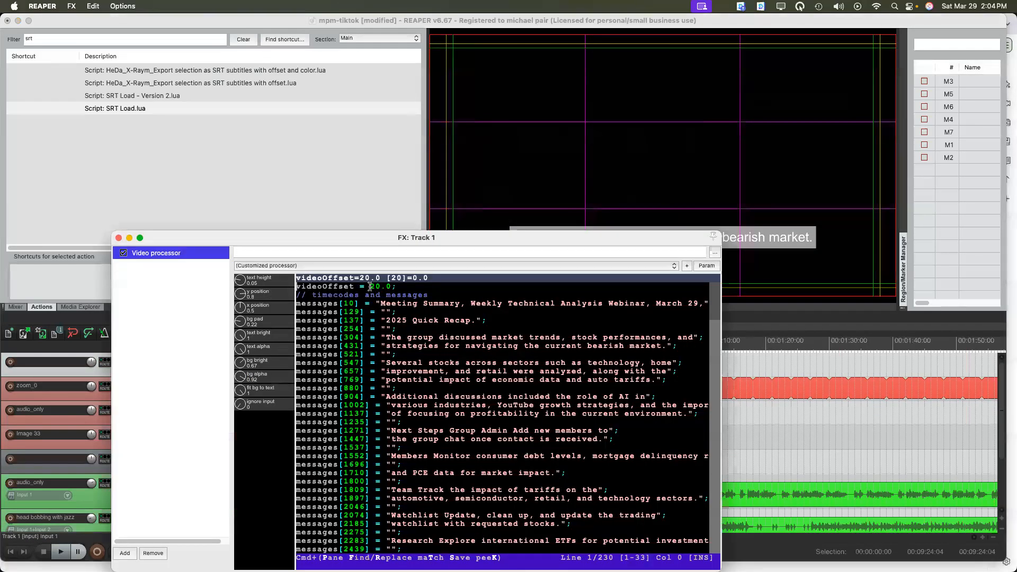
drag(380, 287, 382, 285)
key(BackSpace)
key(BackSpace)
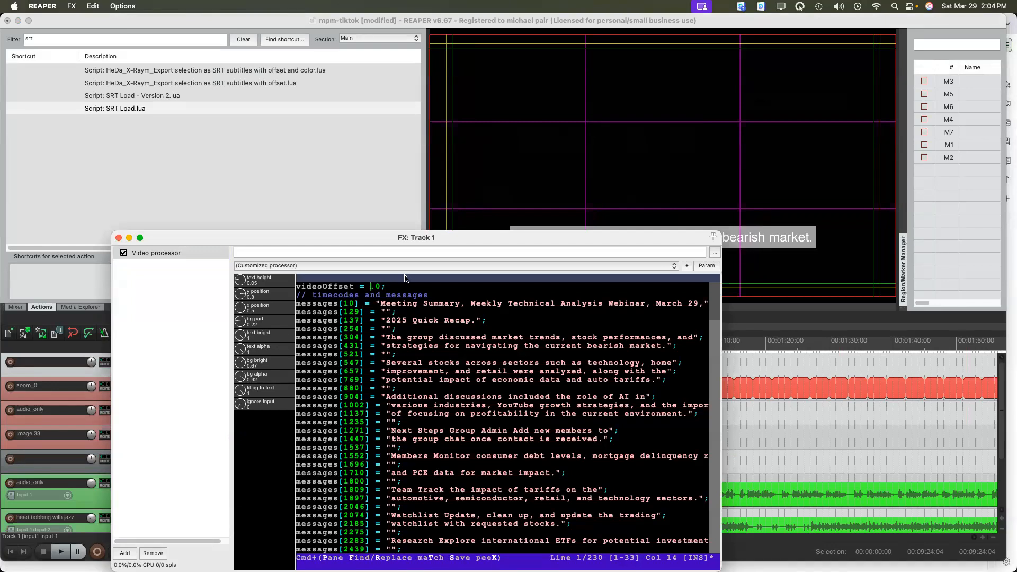
text(15)
key(super+s)
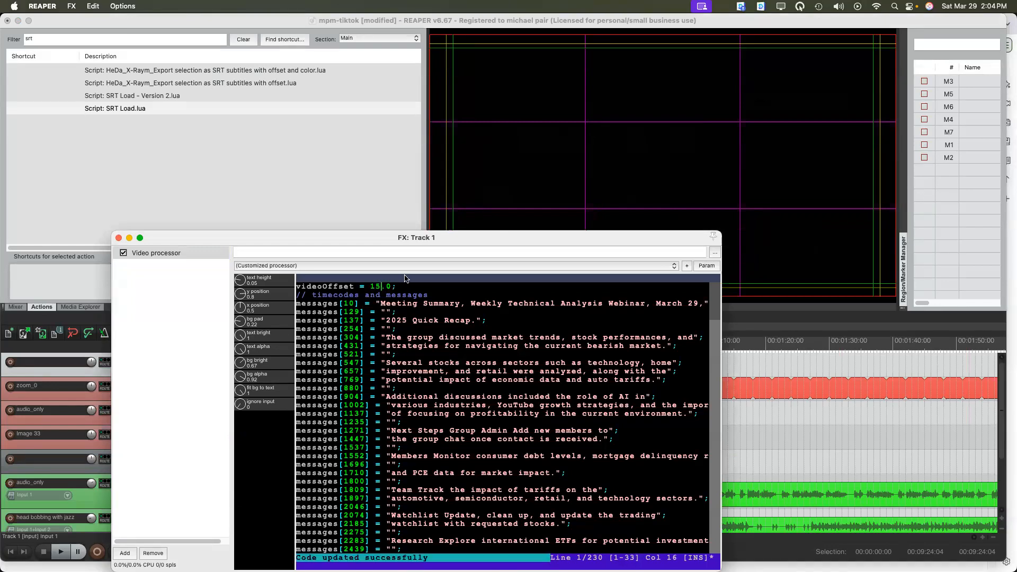
click(118, 238)
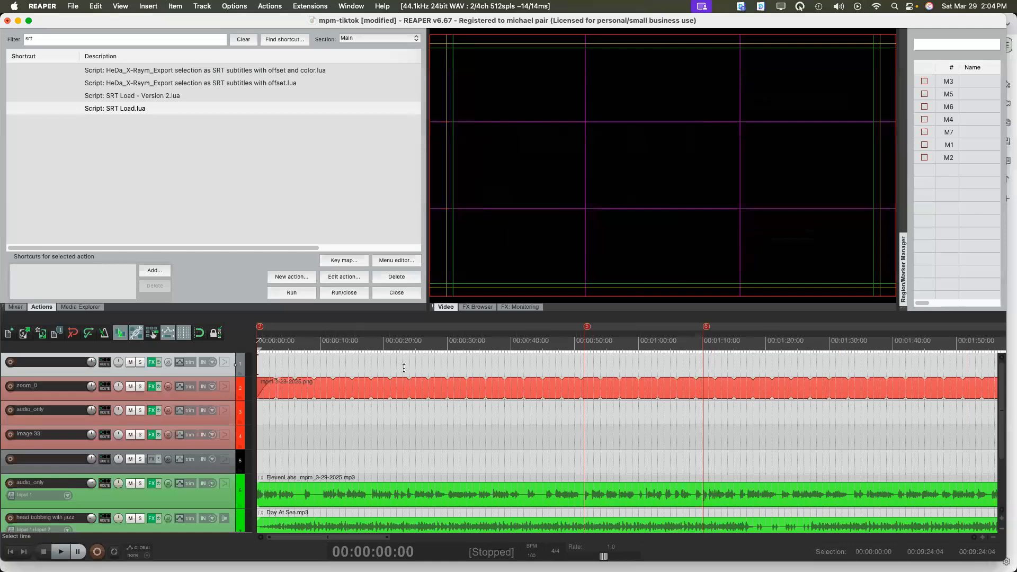
Play the project from the start and at about 6:22 to check the subtitle timing
key(Home)
key(space)
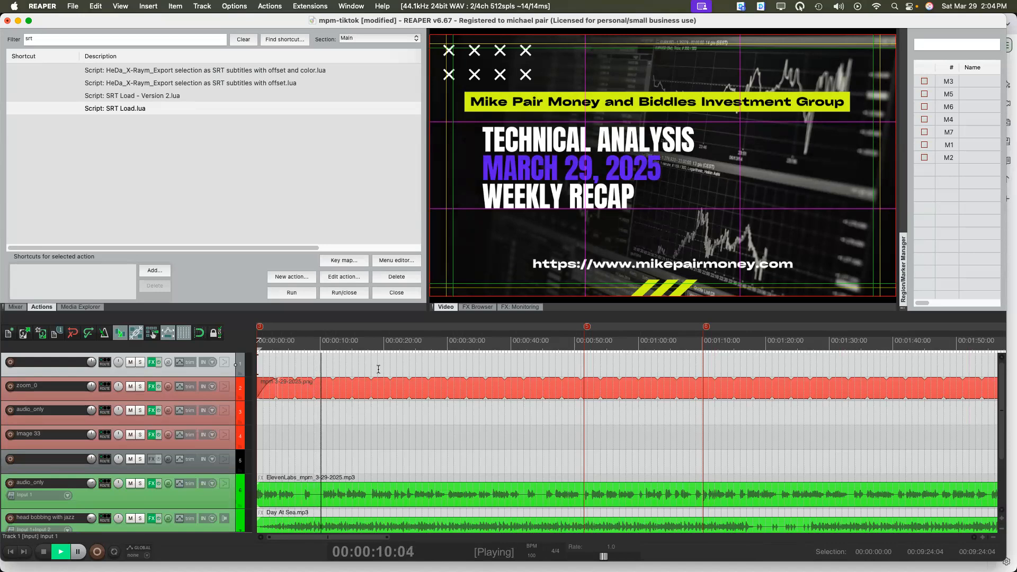
scroll(504, 366, down, 5)
click(504, 366)
key(space)
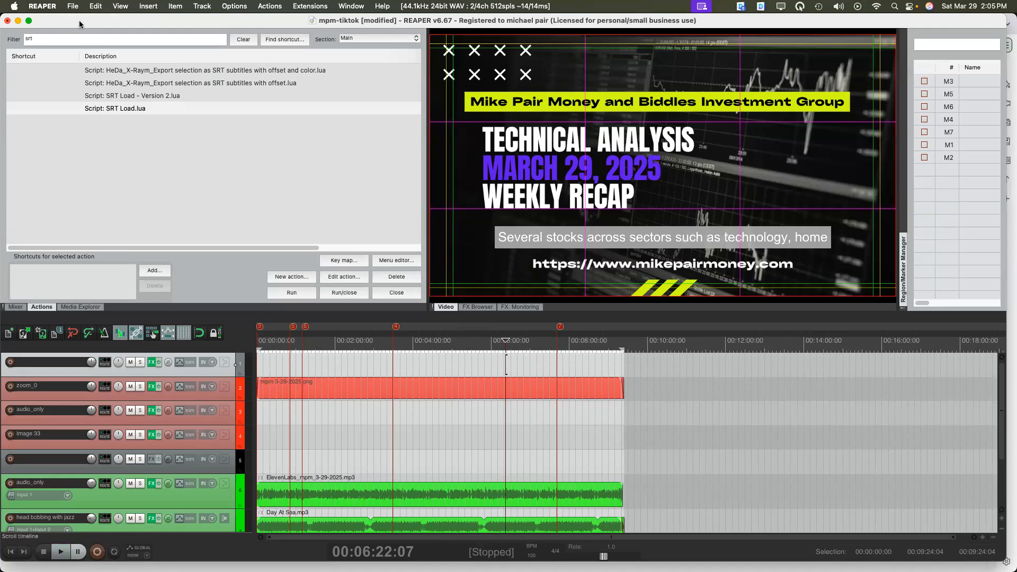
Set up a render at 1920 x 1080 with the file name "mpm 3-29-2025", and cancel it without rendering
click(72, 6)
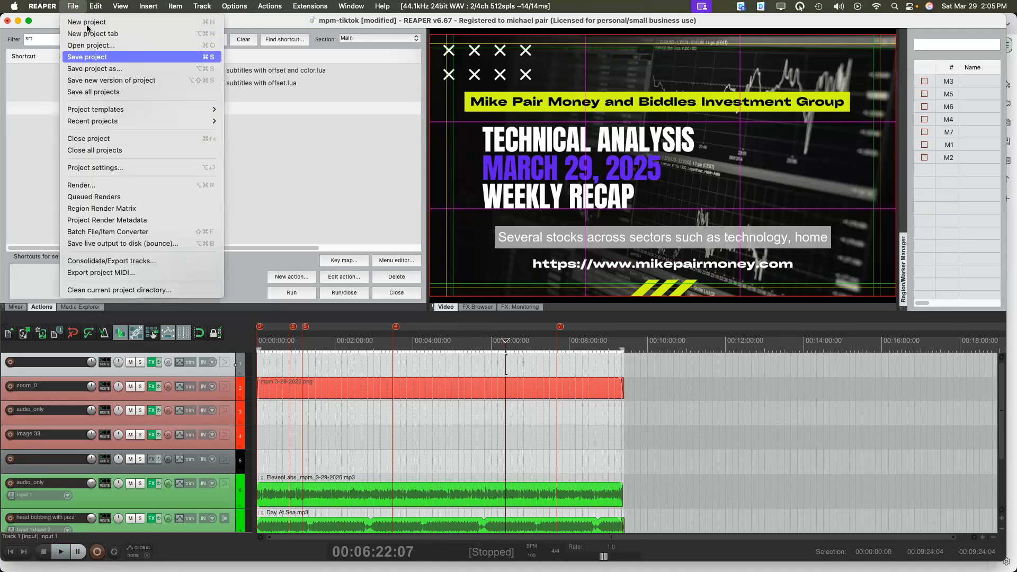
mouse_move(78, 6)
click(100, 185)
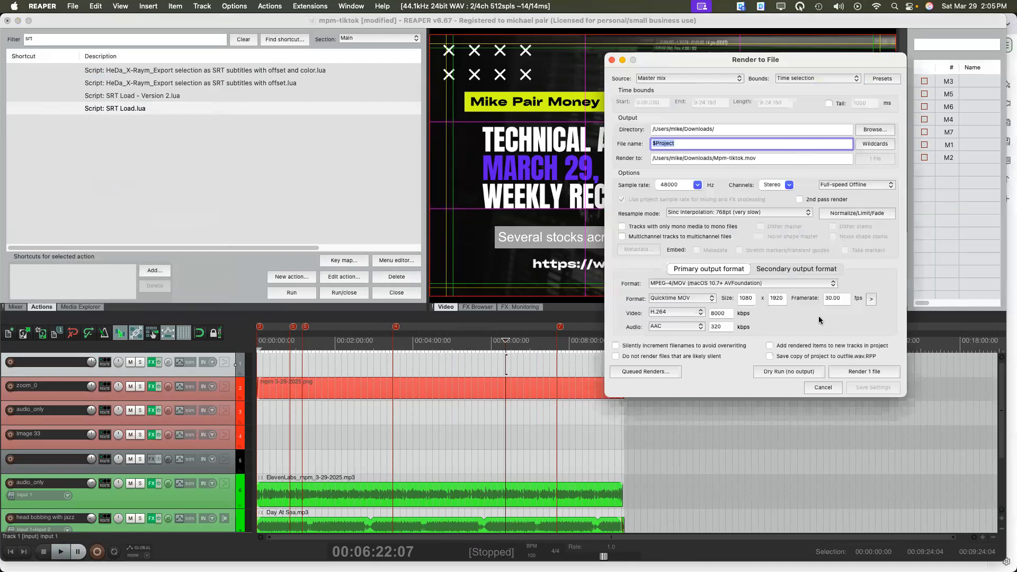
drag(755, 297, 731, 300)
text(1920)
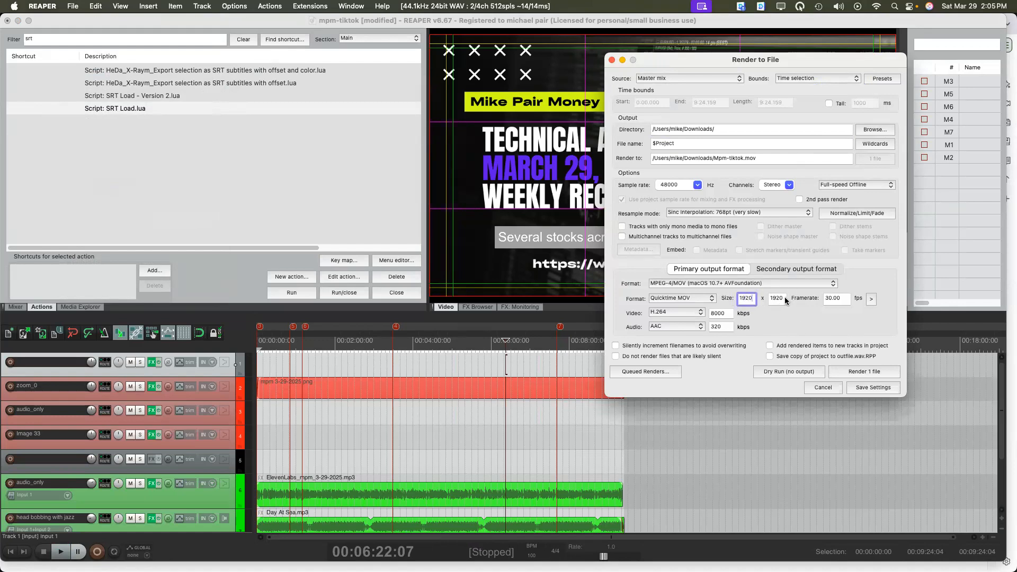
drag(785, 299, 761, 297)
text(10)
drag(686, 140, 651, 144)
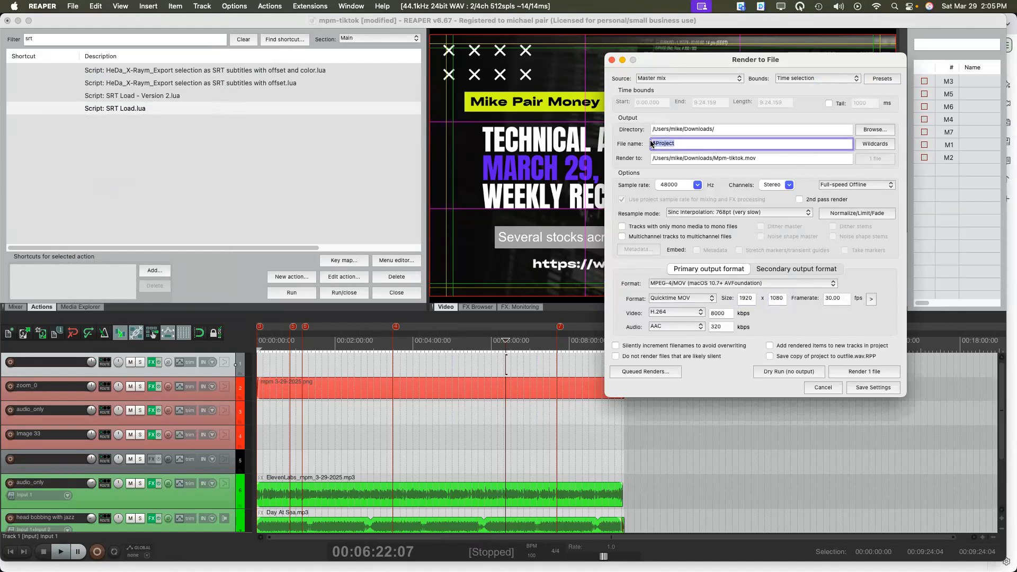
text(mpm 3-29-2025)
click(823, 387)
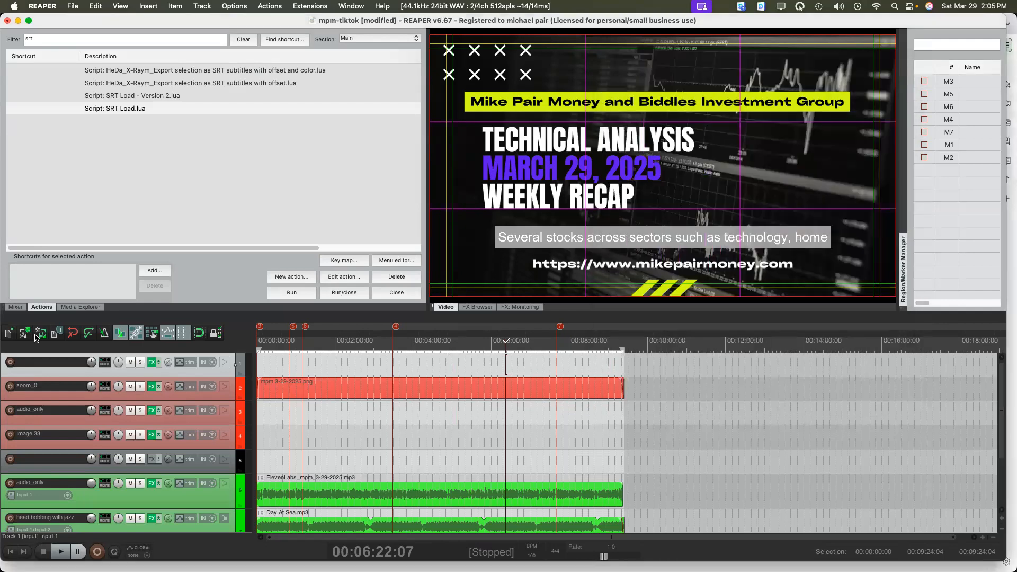
Check the master track's loudness with the Loudness Meter Peak/RMS/LUFS while playing from about 6:22, and close the meter
click(15, 307)
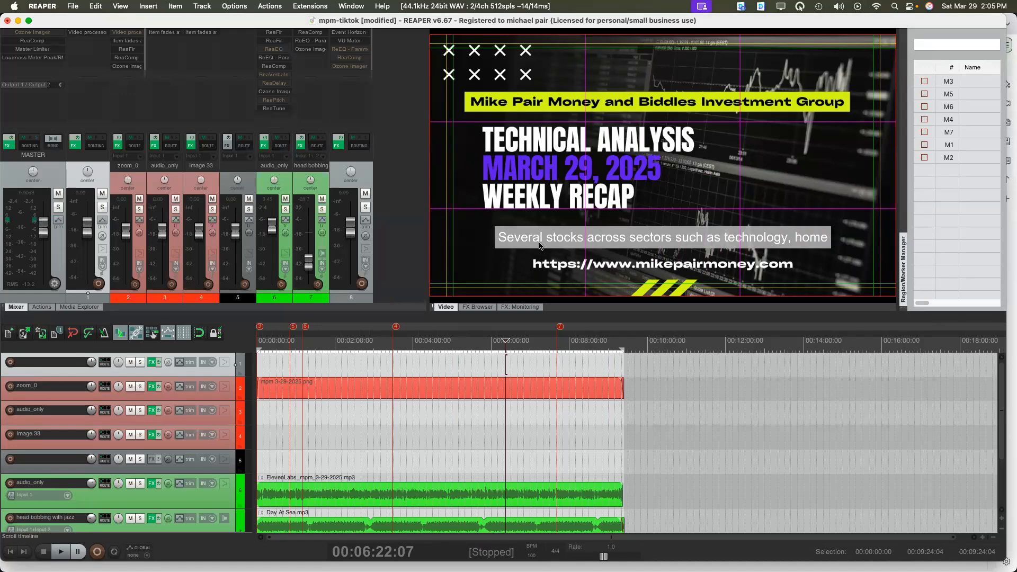
click(34, 58)
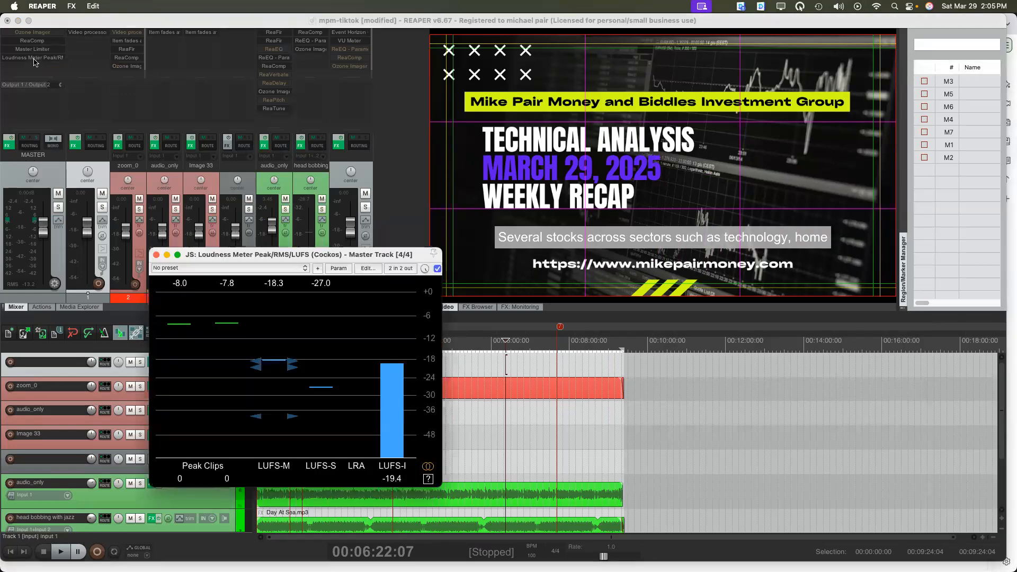
key(space)
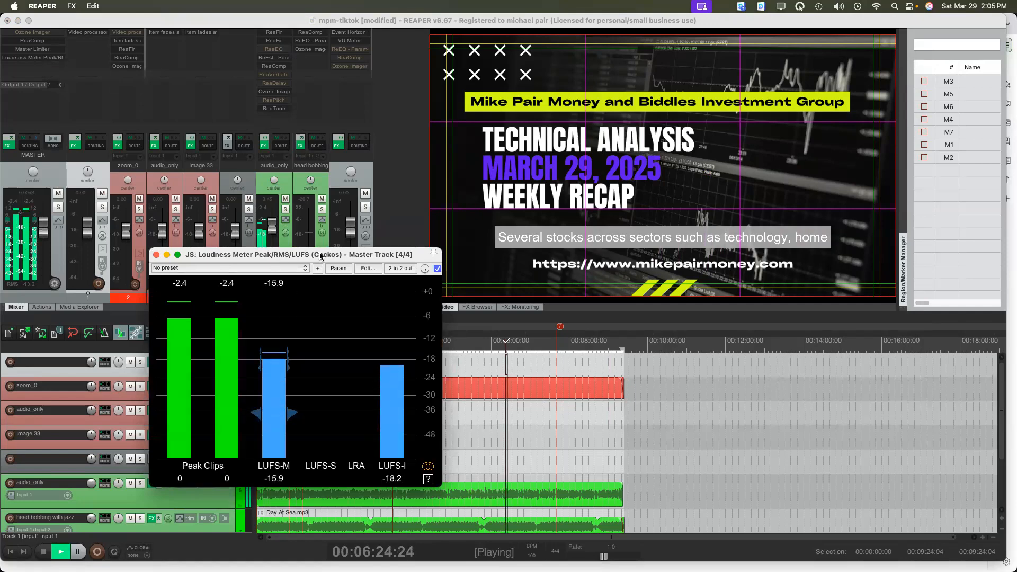
drag(290, 254, 365, 323)
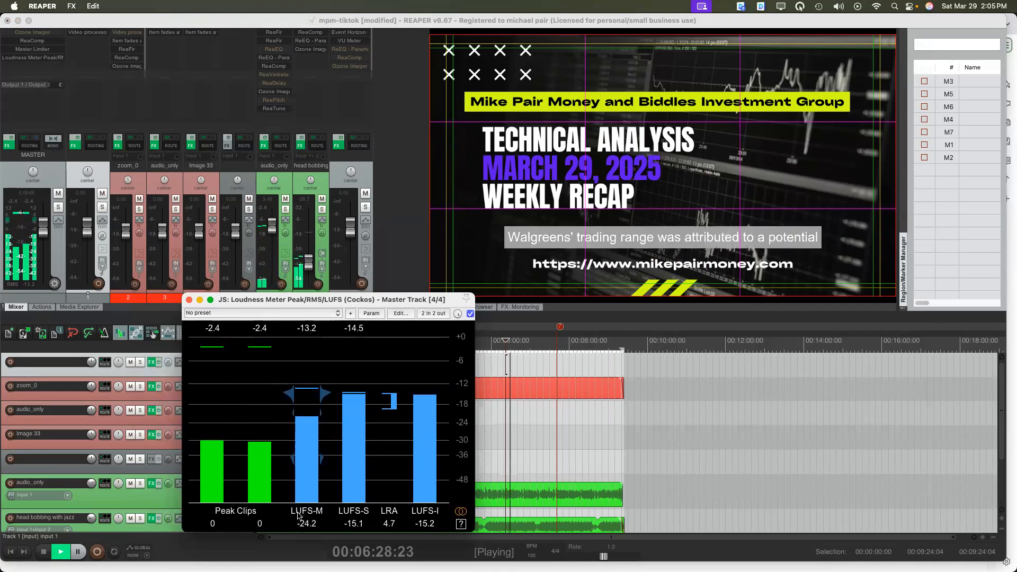
key(space)
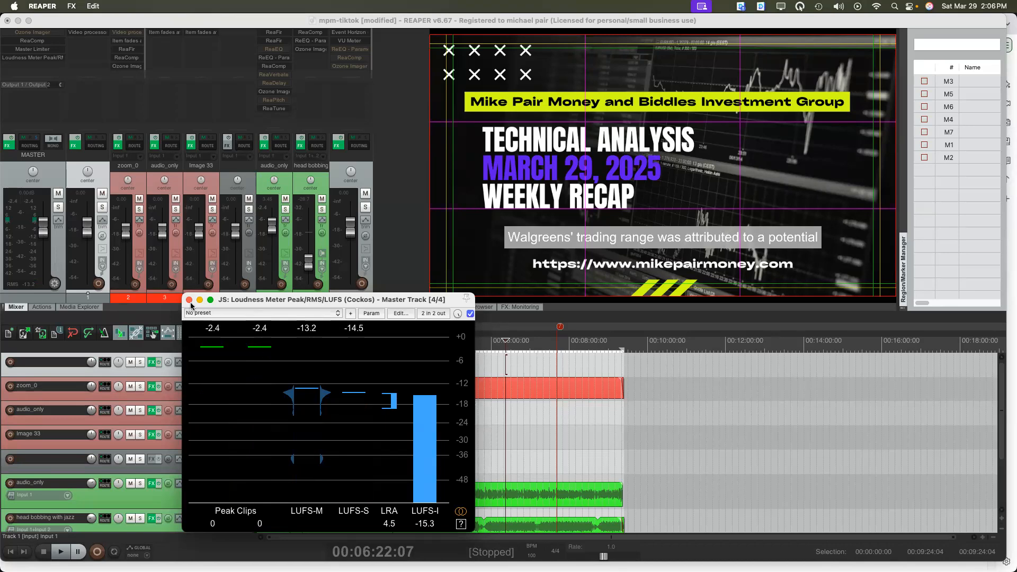
key(space)
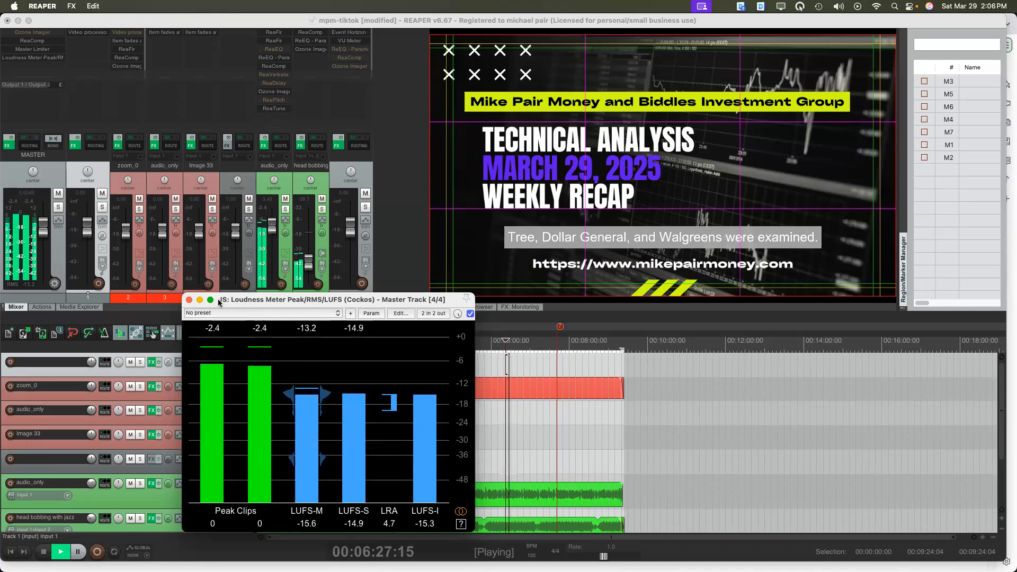
click(189, 301)
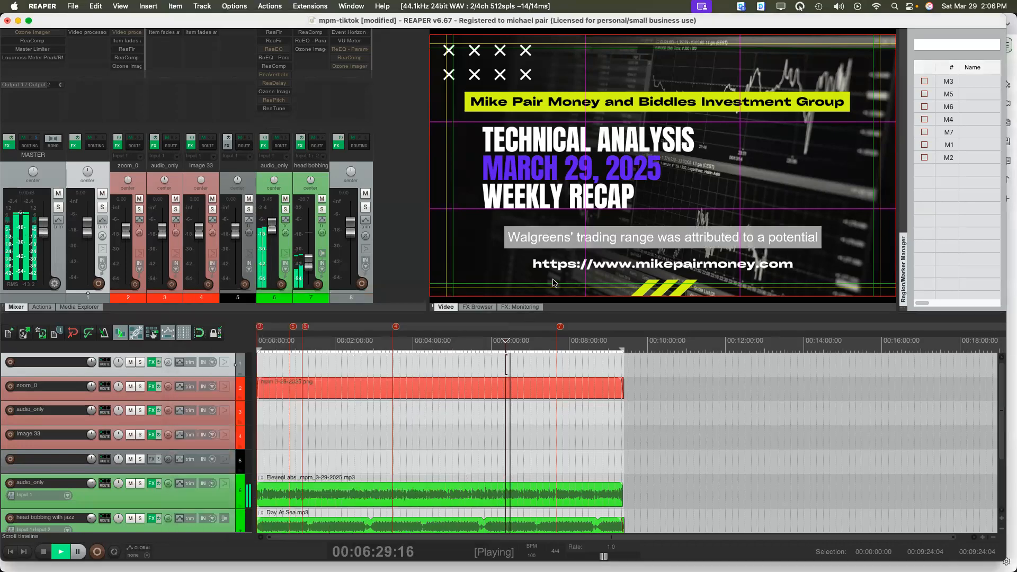
Stop playback and add a 1-second fade-out to the end of the ElevenLabs_mpm_3-29-2025.mp3 narration item
key(space)
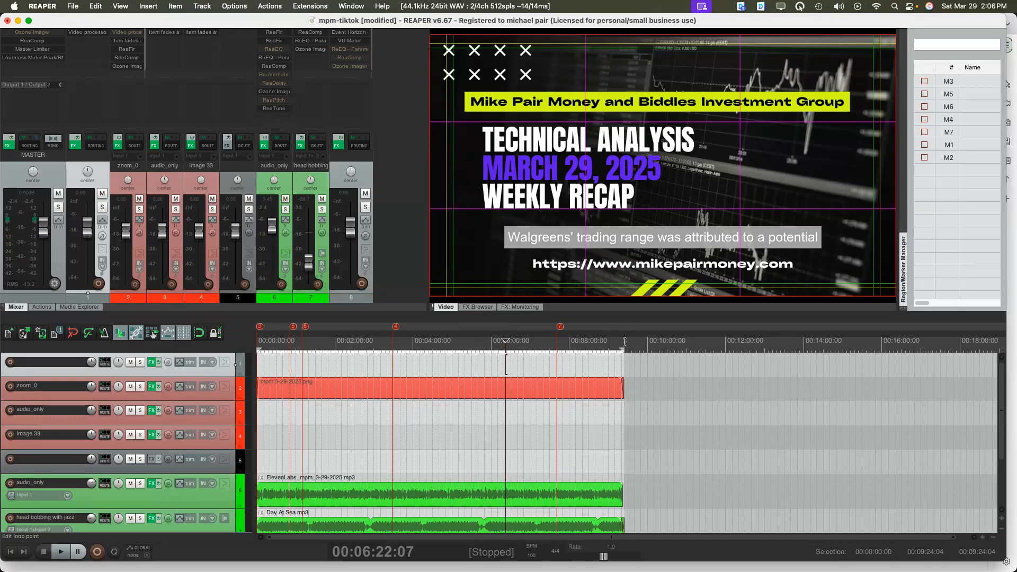
scroll(615, 381, up, 5)
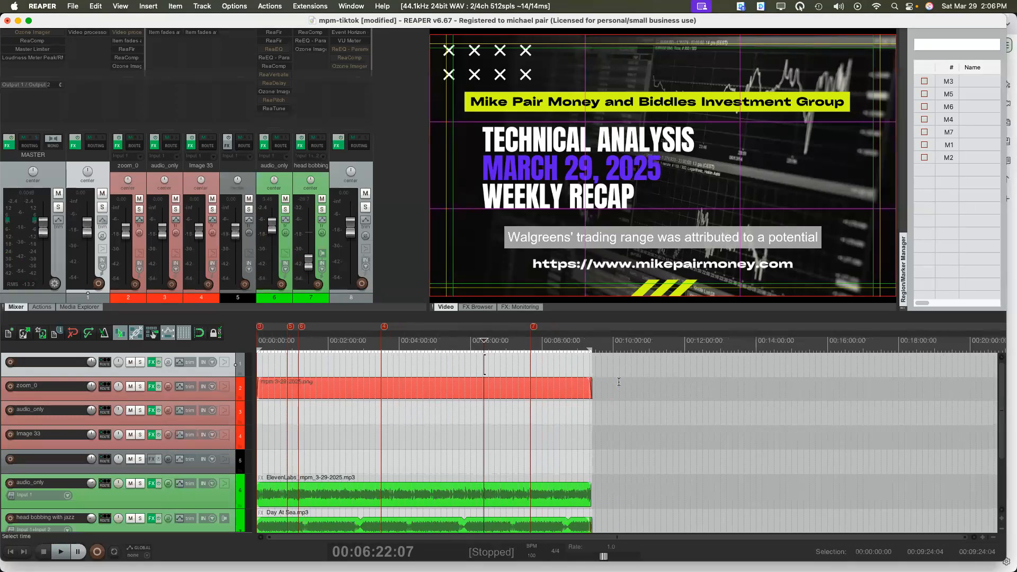
scroll(615, 386, down, 4)
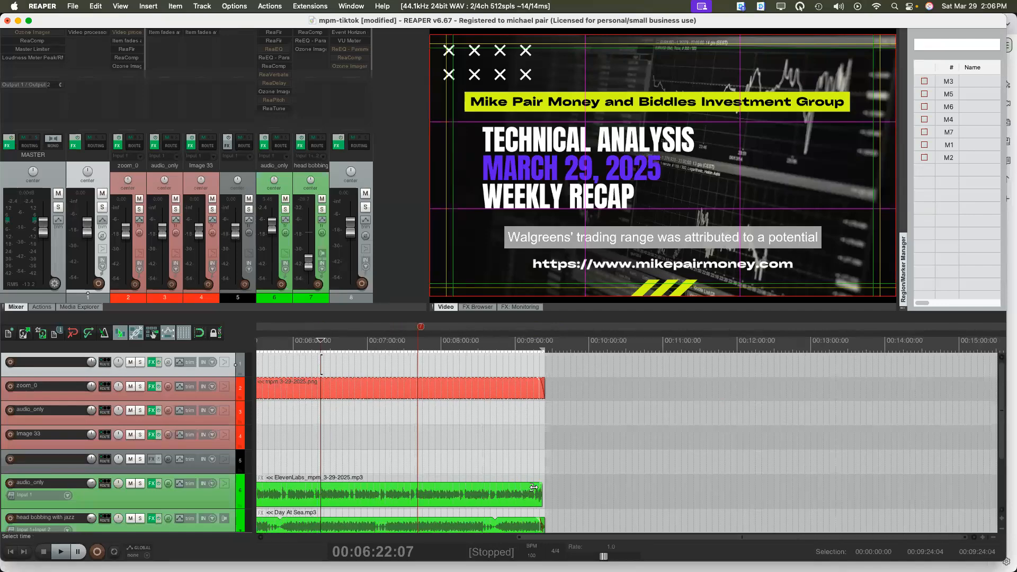
click(538, 485)
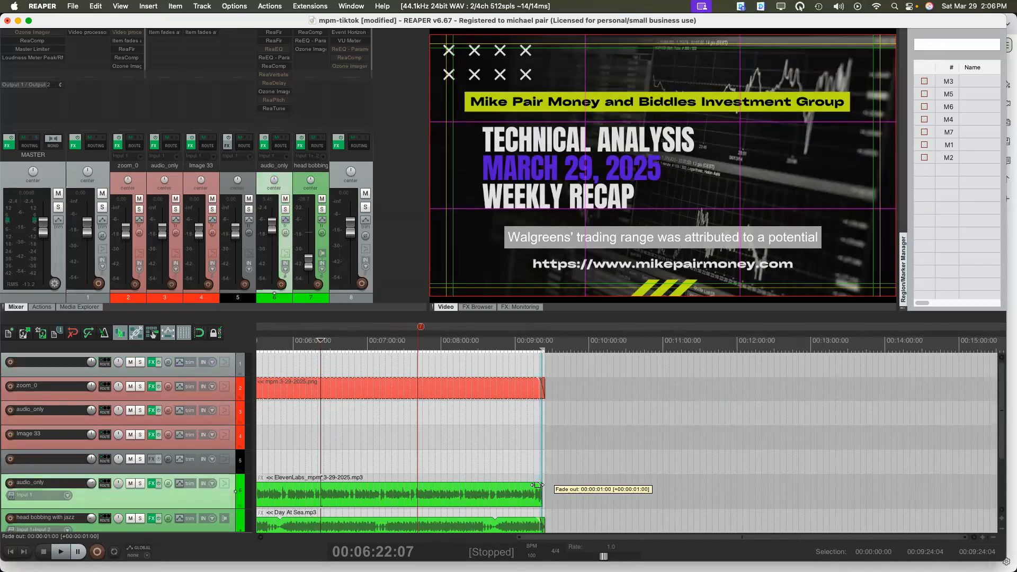
click(546, 339)
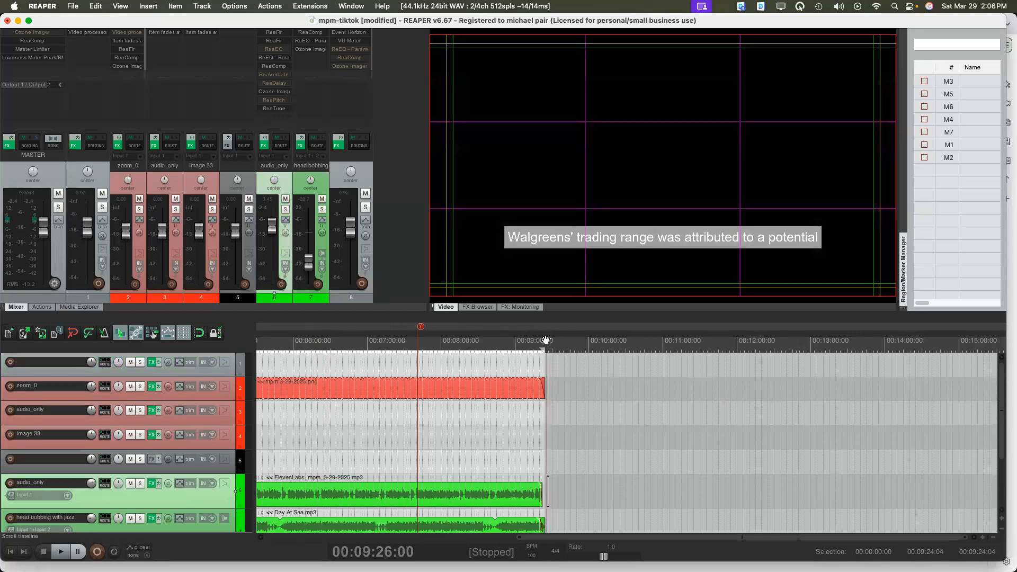
Play the project's last few seconds from about 9:22 to check how the image and music fade out
key(Home)
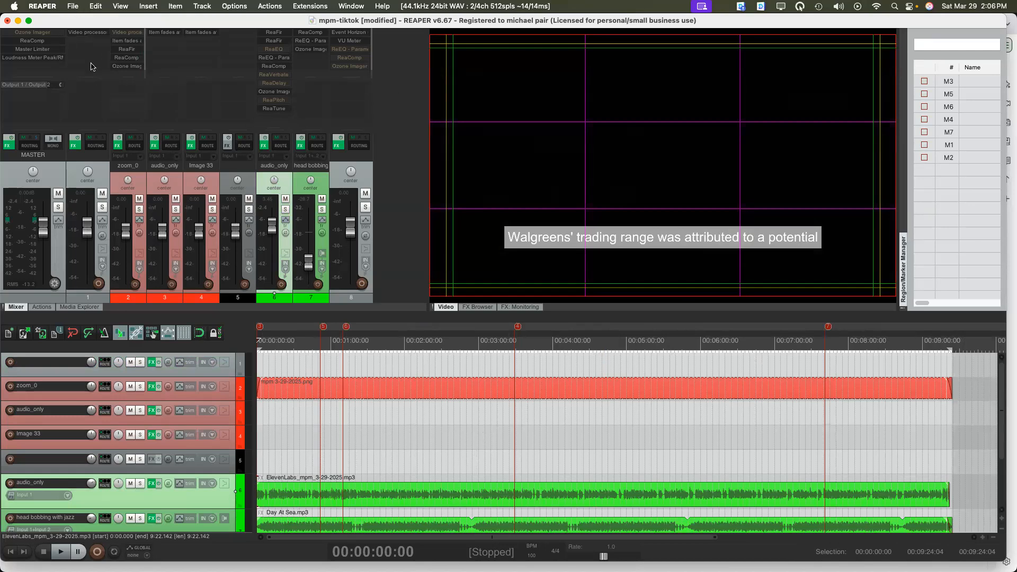
click(73, 6)
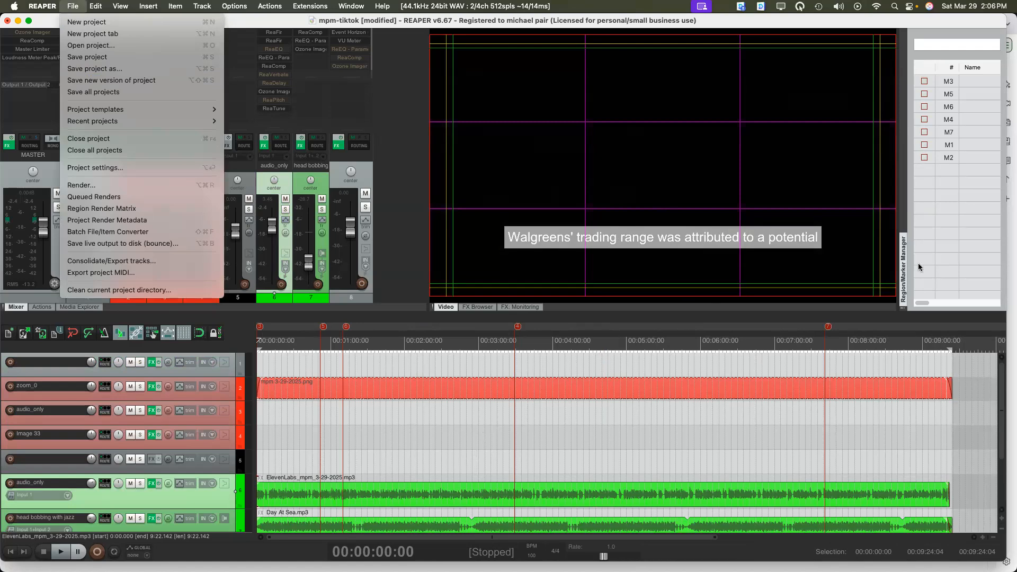
click(948, 361)
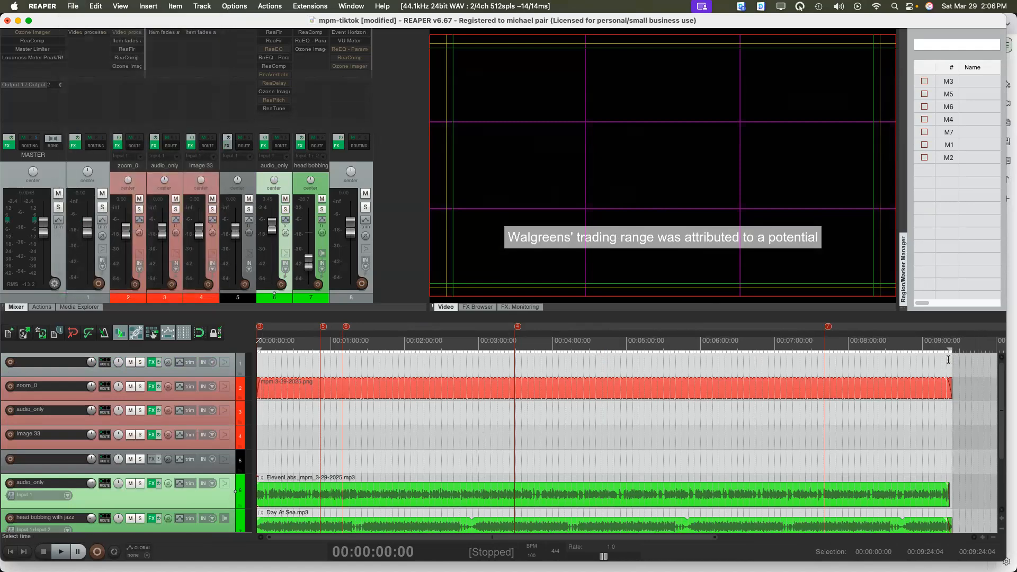
click(948, 360)
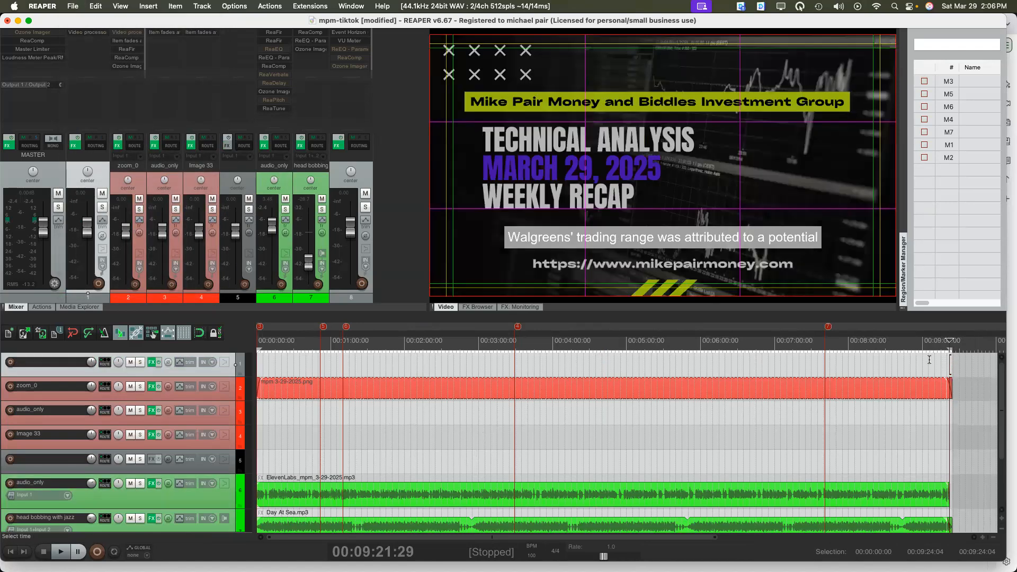
key(space)
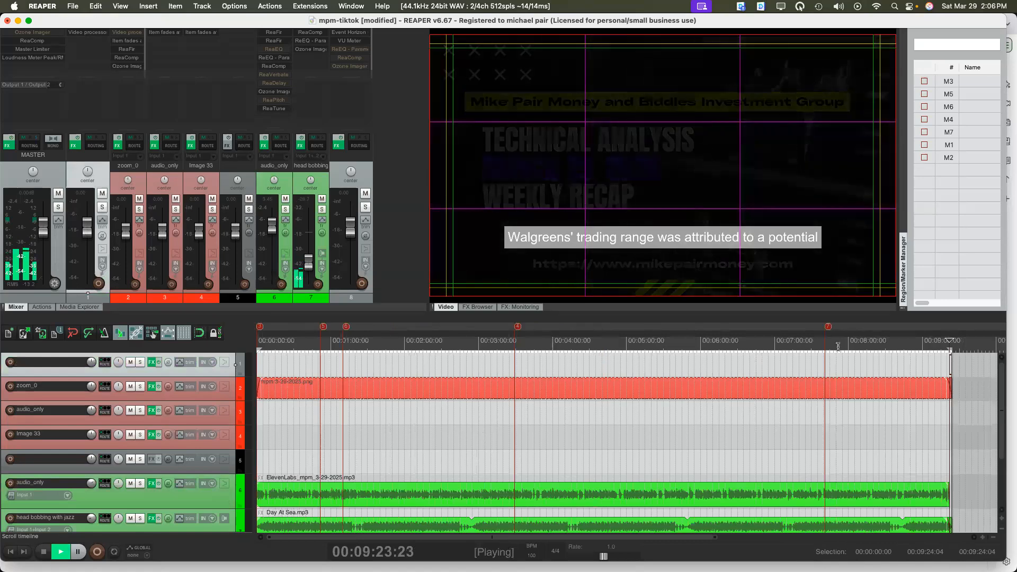
key(space)
Play a passage in the project's last minute, around 8:39, to check the subtitles against the narration
click(890, 354)
key(space)
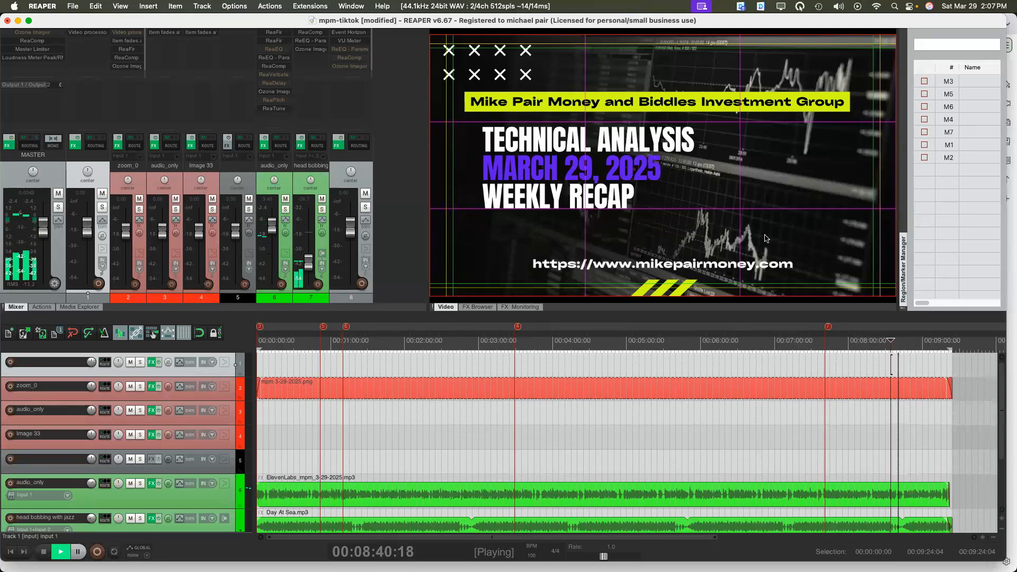
key(space)
key(space)
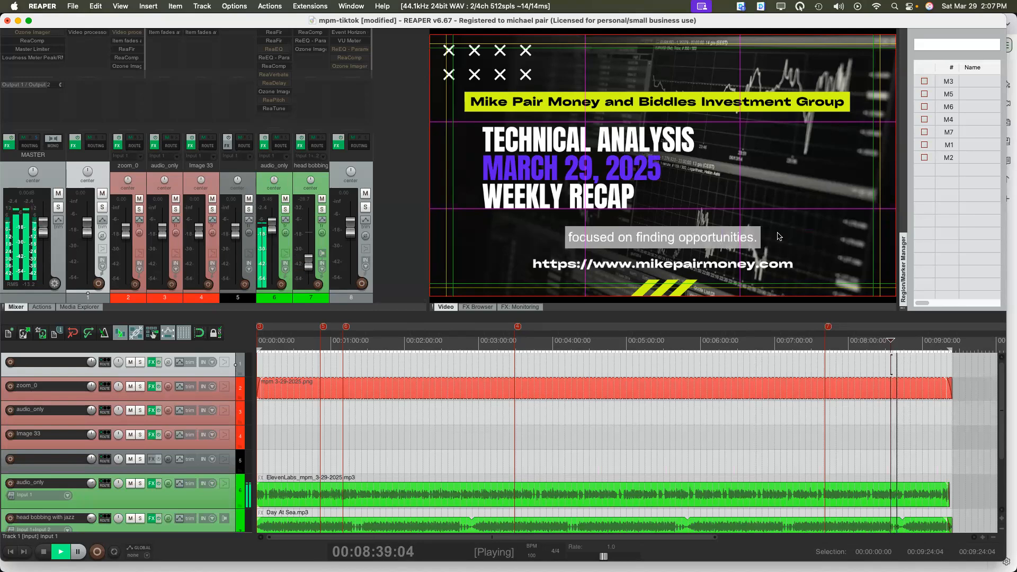
key(Return)
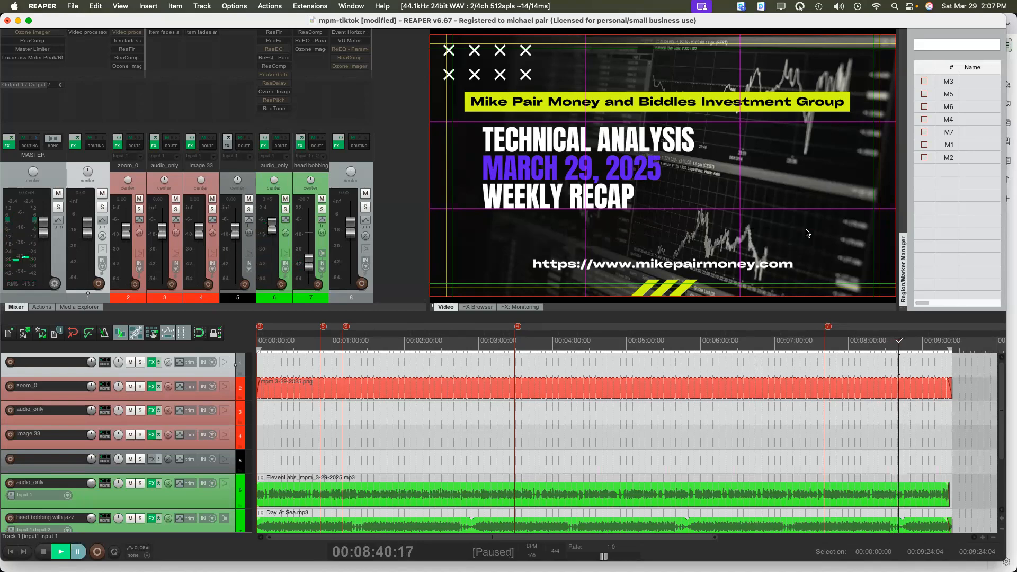
Render the project from the start to a QuickTime MOV named "mpm 3-29-2025" at 1920 x 1080
key(Home)
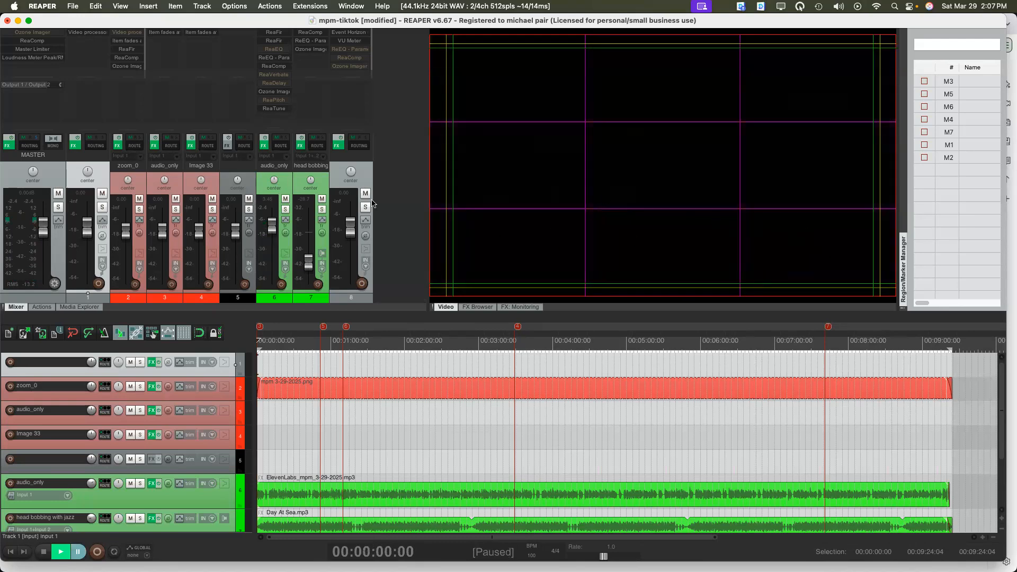
click(71, 9)
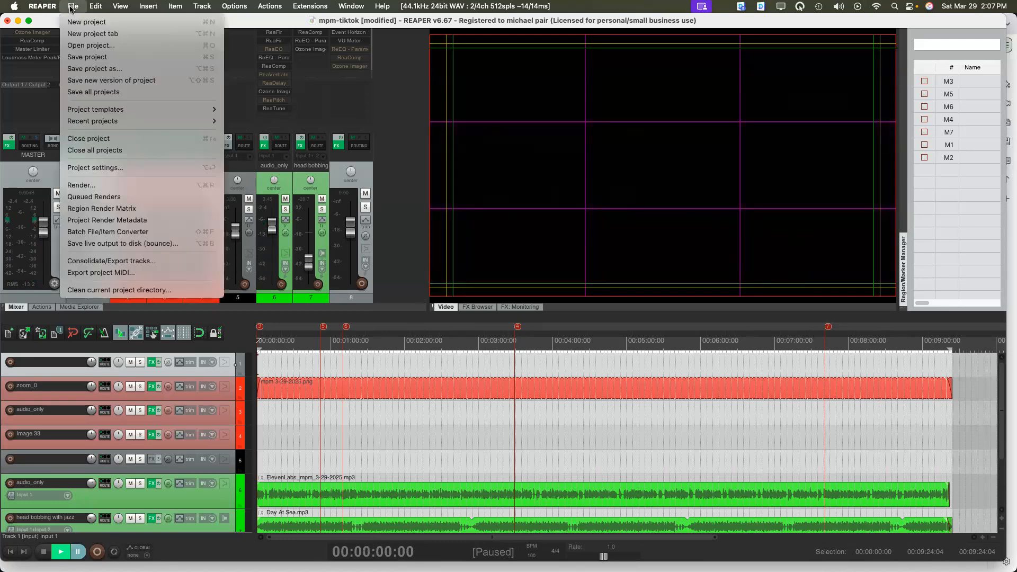
click(75, 190)
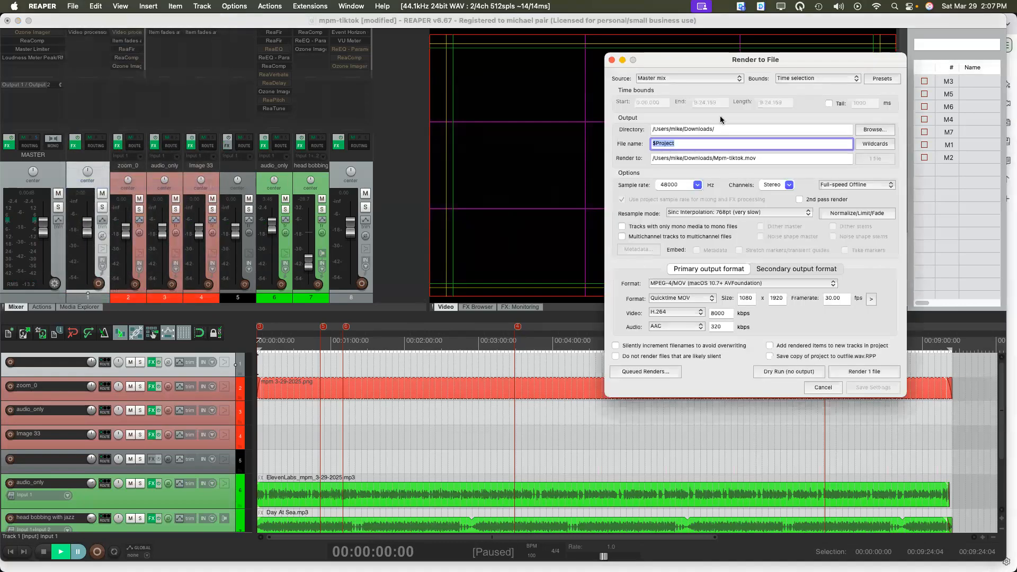
text(mpm 3-29)
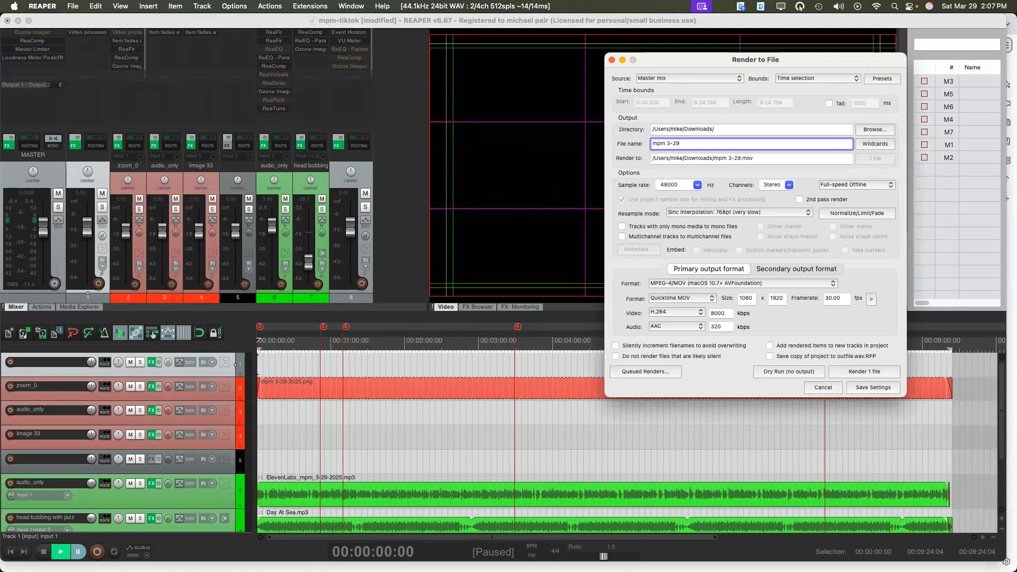
text(-2025)
double_click(752, 298)
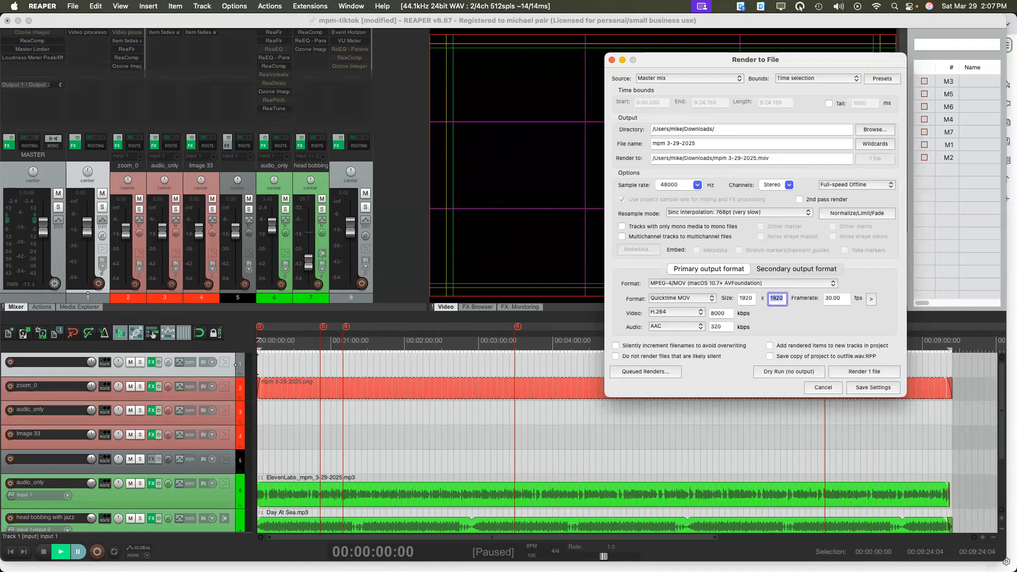
text(10)
click(803, 324)
click(860, 372)
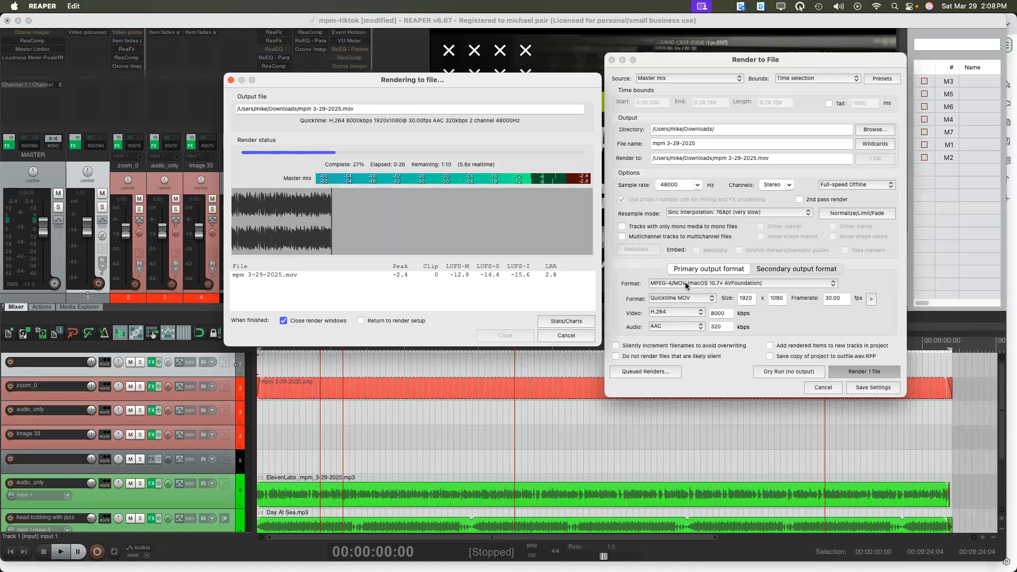
Switch to YouTube Studio in Brave and check which channel account is signed in
key(super+Tab)
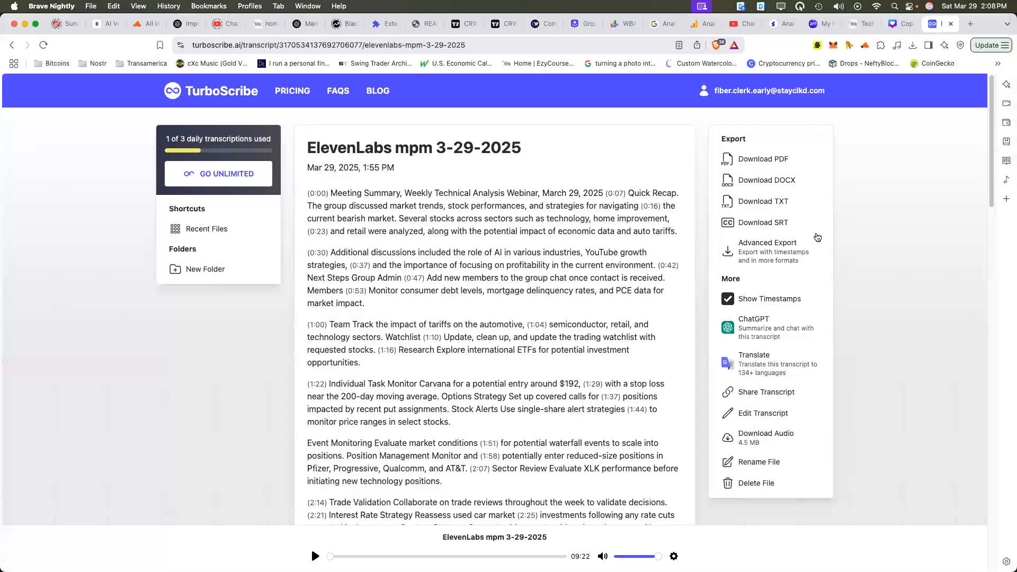
click(741, 23)
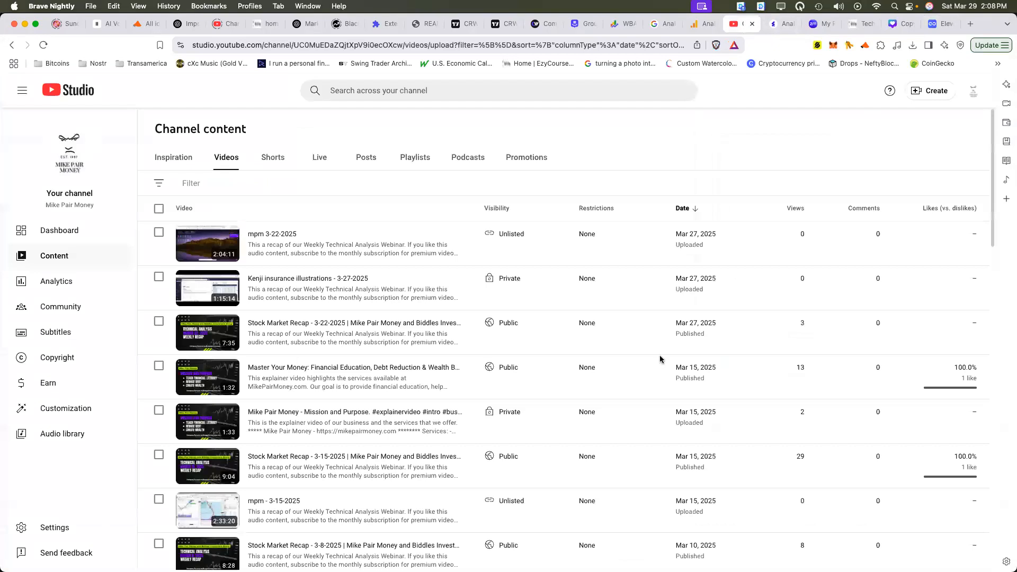
click(974, 91)
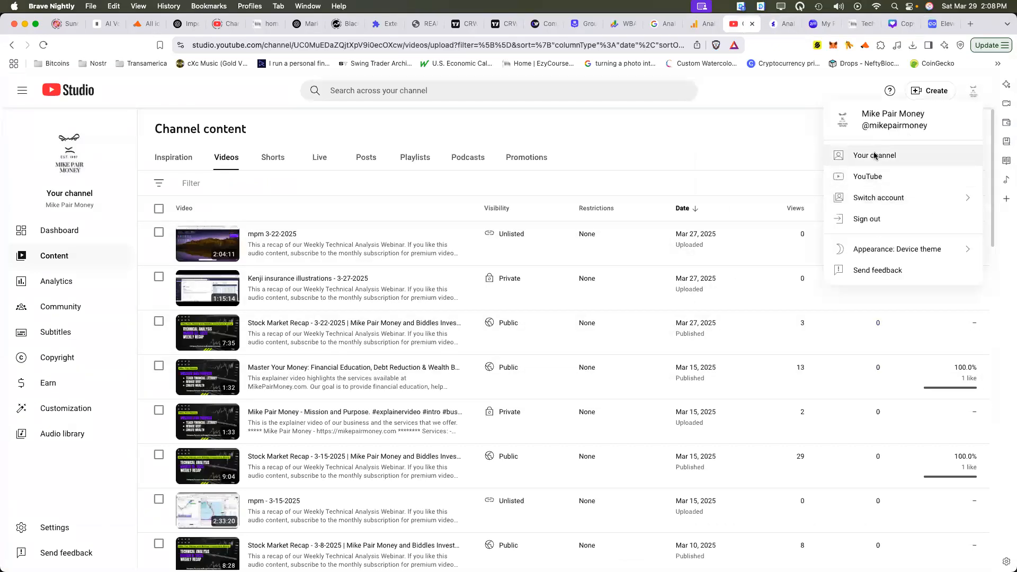
click(790, 146)
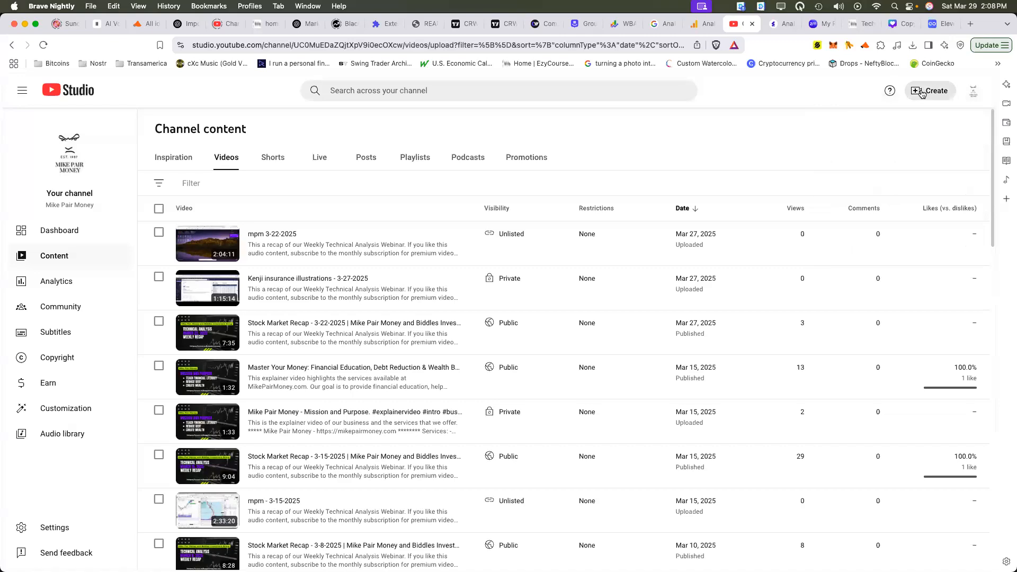
click(921, 93)
click(910, 112)
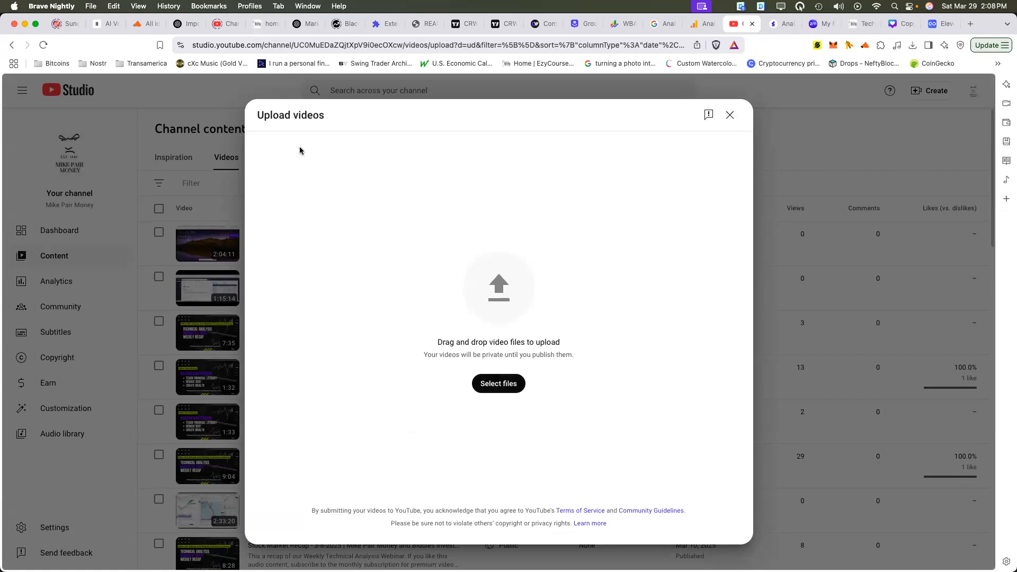
click(490, 388)
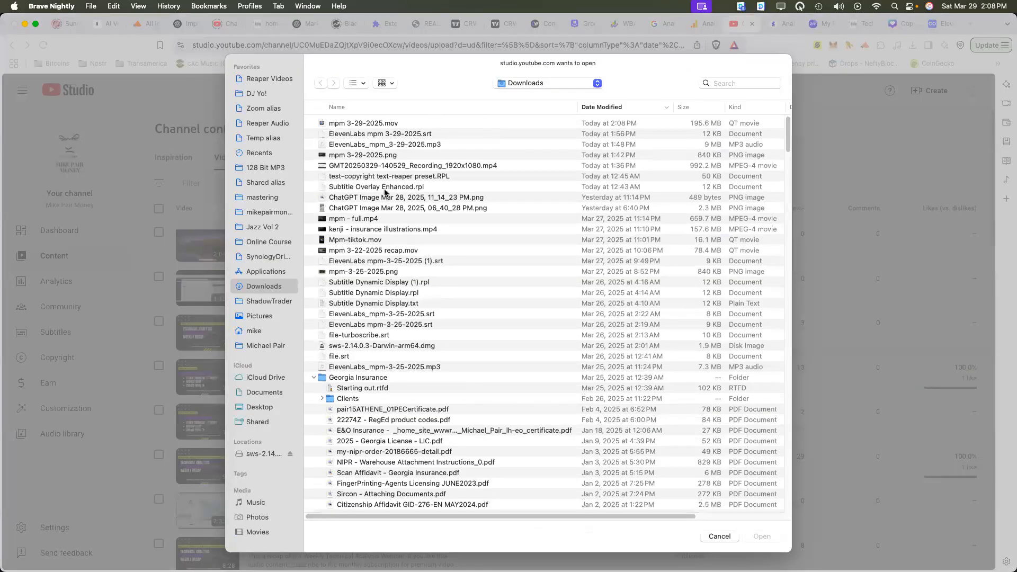
click(419, 167)
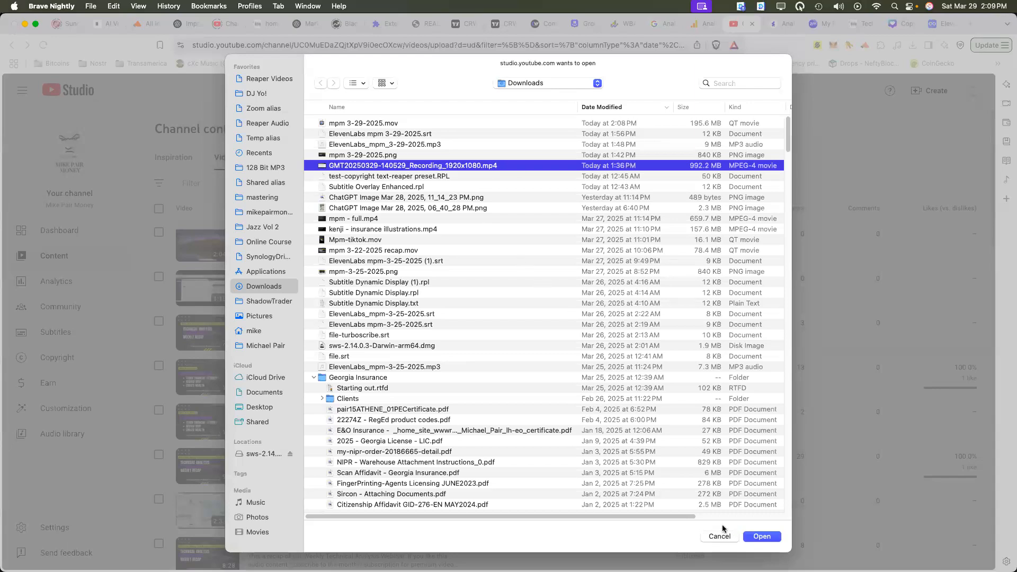
click(767, 539)
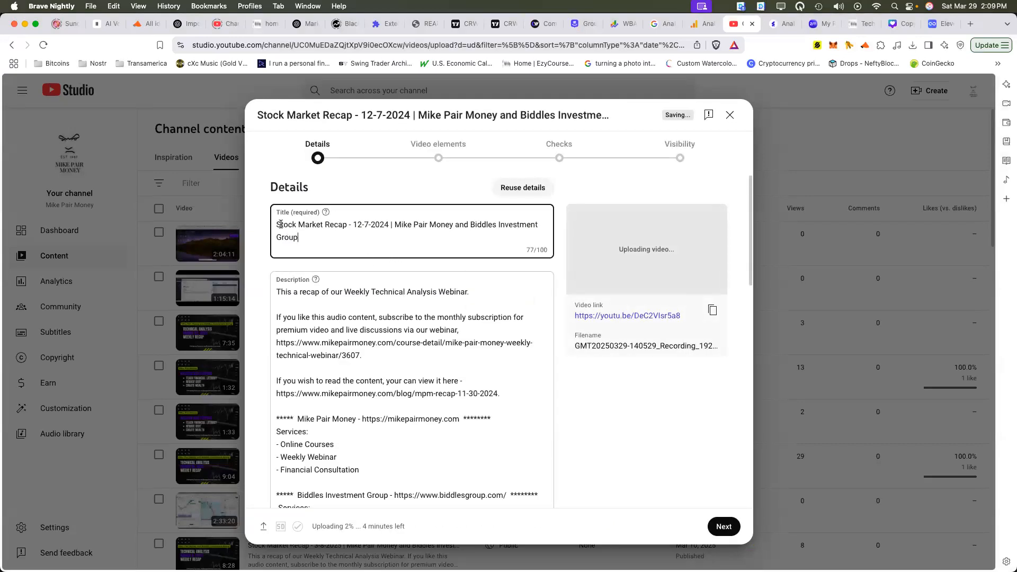
Replace the uploaded video's default title with "Mpm"
triple_click(281, 224)
text(M)
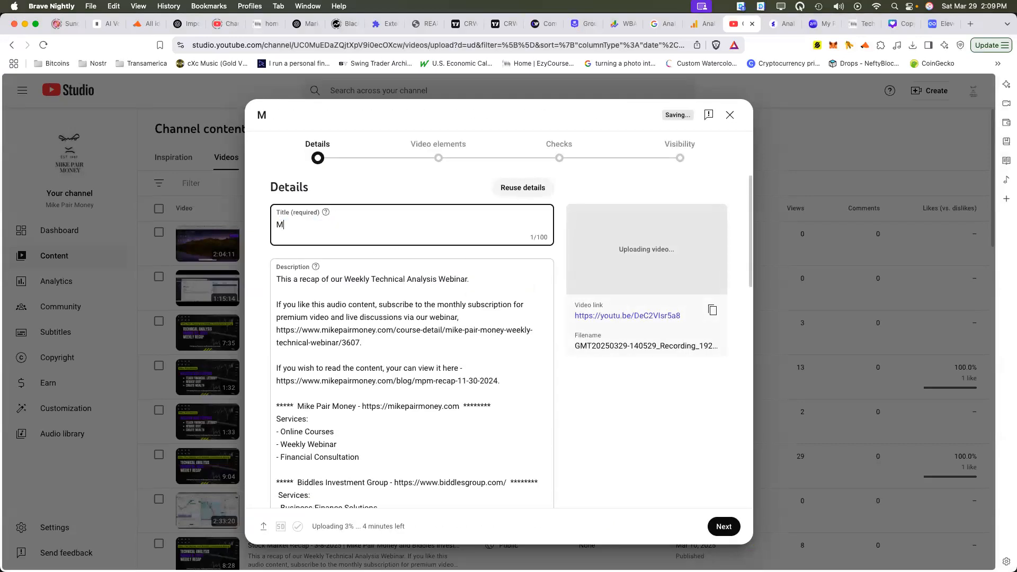
text(pm)
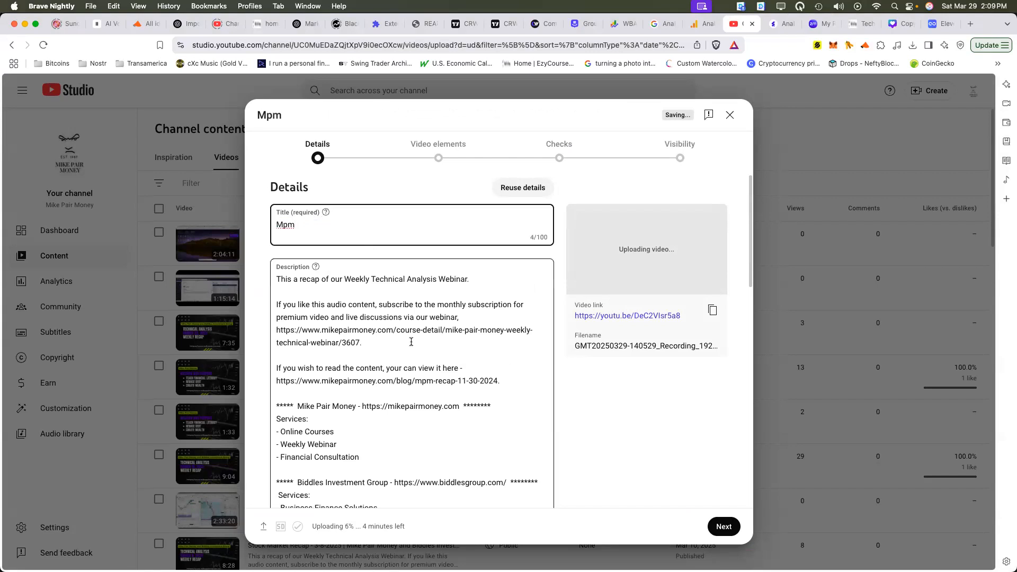
Open the weekly technical webinar link from the video description in a new tab, review the course page and return to the upload
drag(358, 341, 281, 333)
key(super+c)
key(super+t)
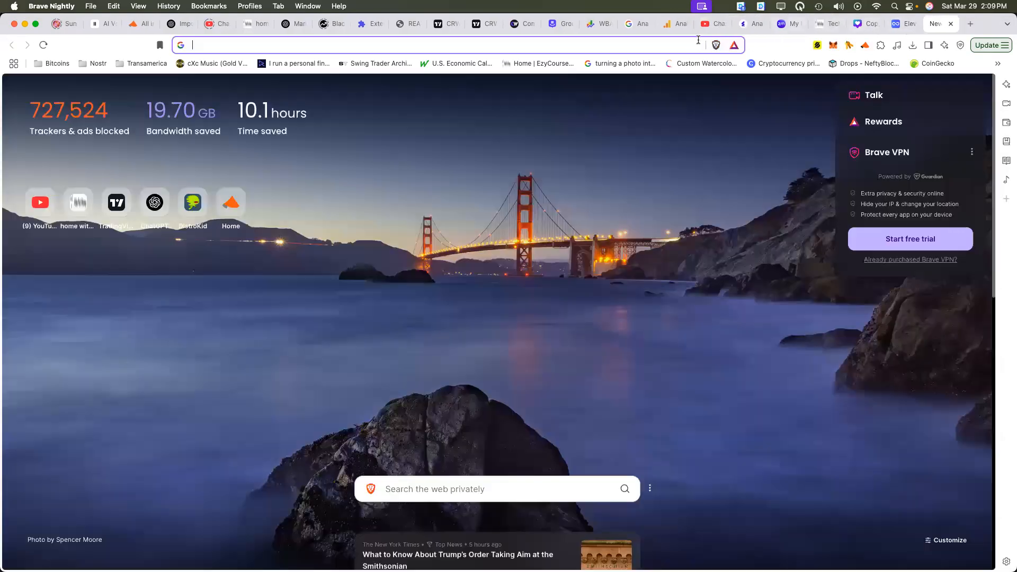
click(695, 44)
key(super+v)
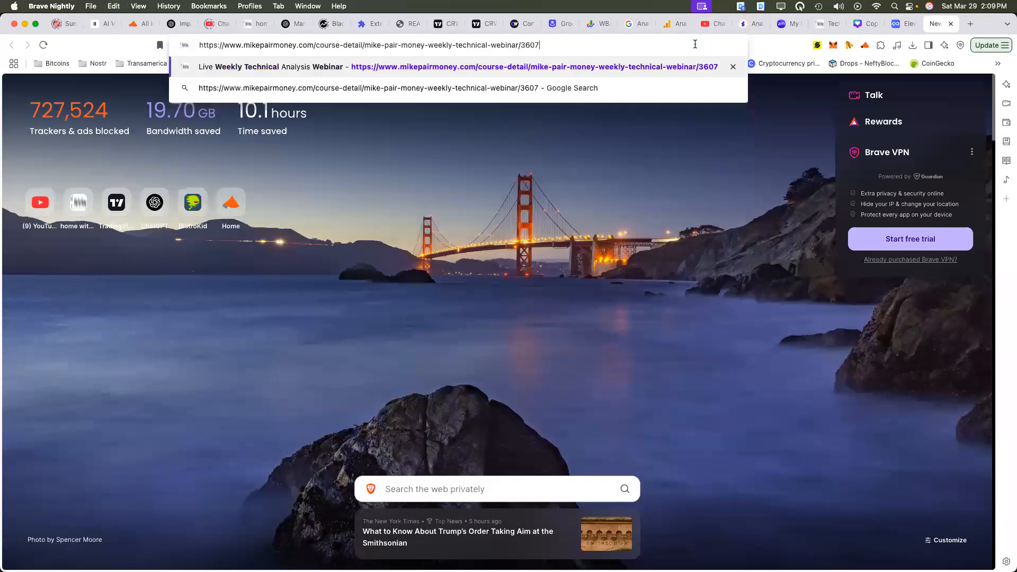
key(Return)
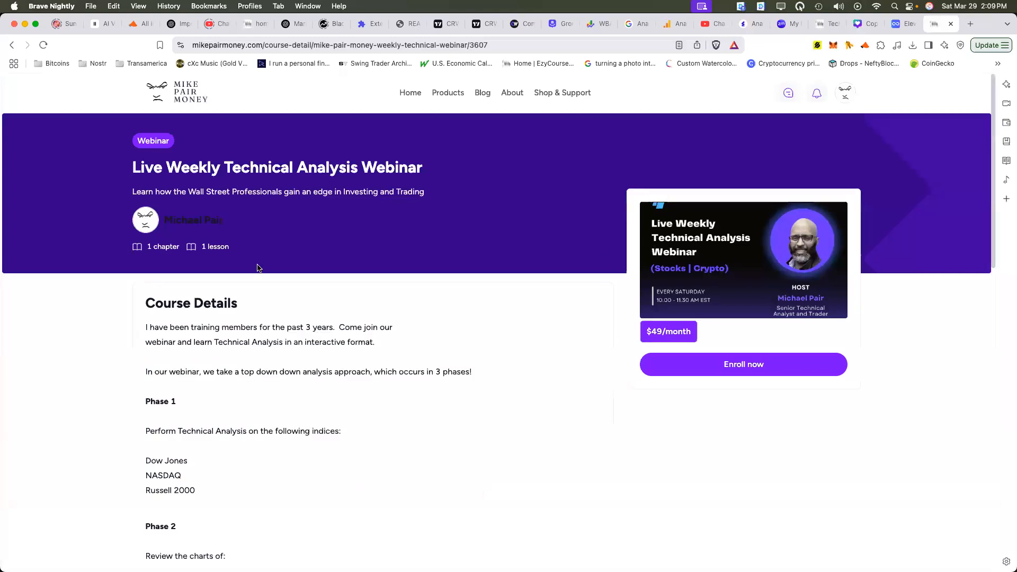
scroll(311, 344, down, 5)
scroll(311, 325, up, 5)
click(713, 27)
Complete the video title so it reads "Mpm - 3-29-2025"
click(323, 223)
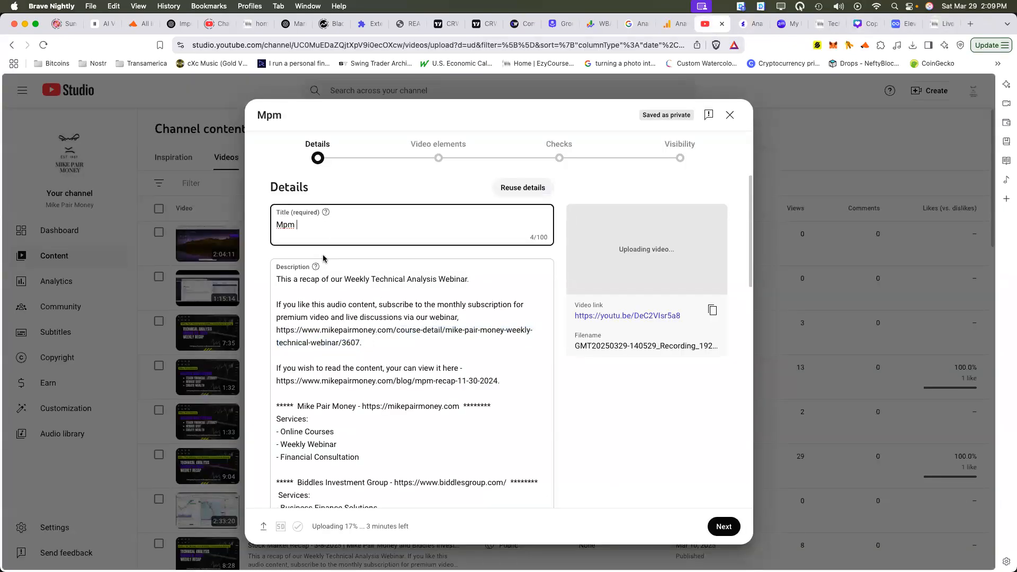
text(- 3-2)
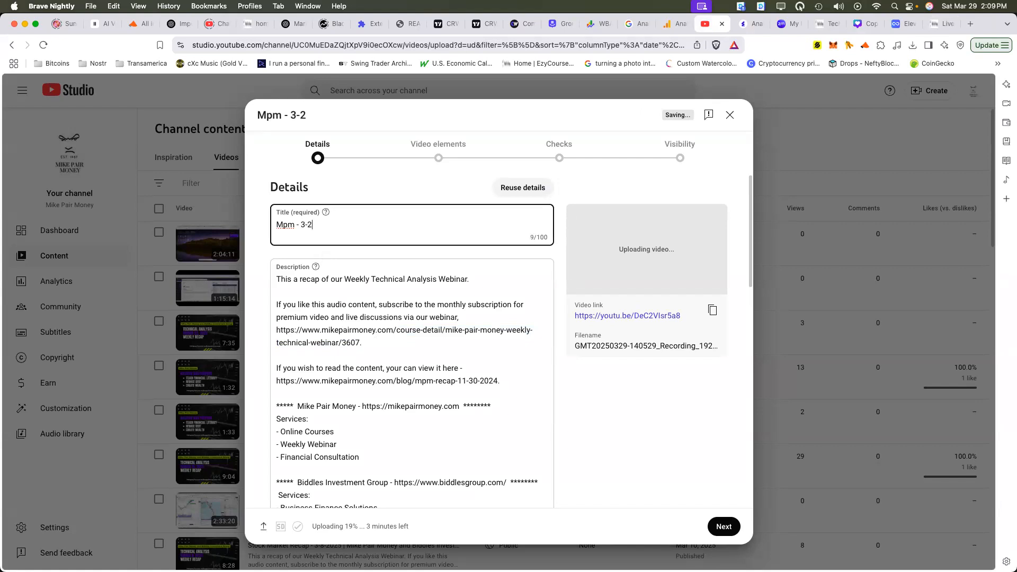
text(9-2025)
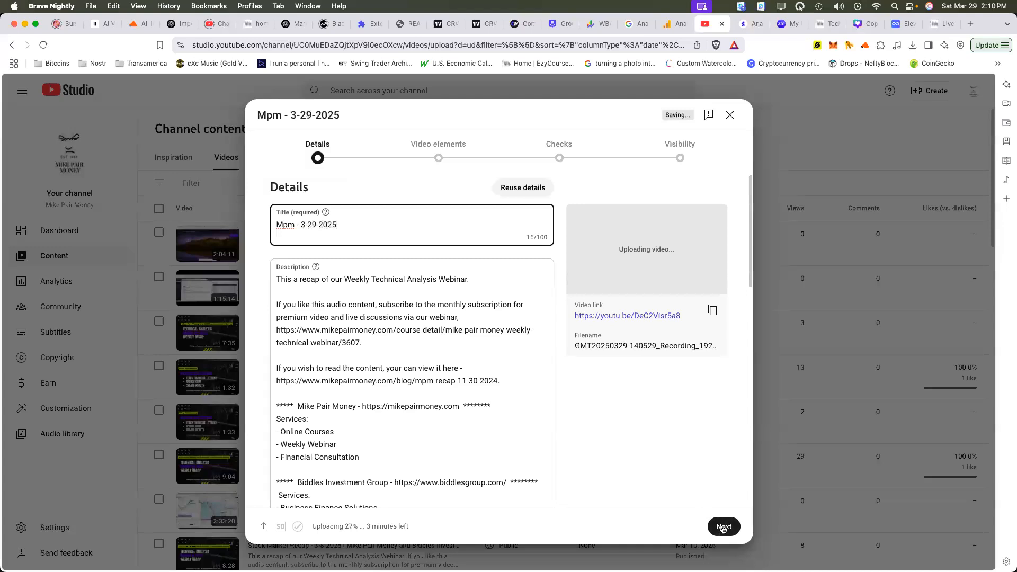
Set the Mpm - 3-29-2025 video's visibility to Private, save it and dismiss the upload notice
click(680, 158)
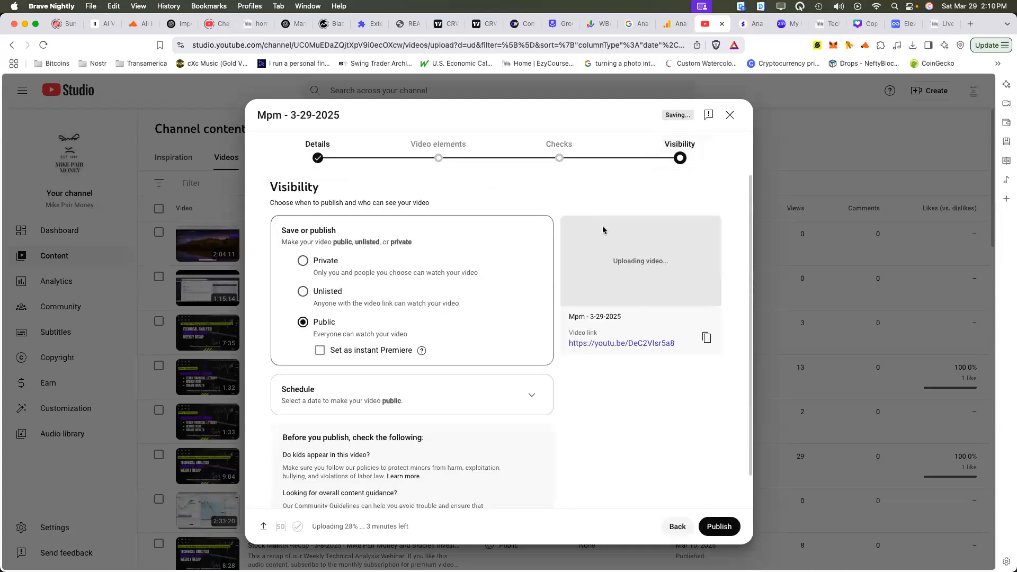
click(315, 263)
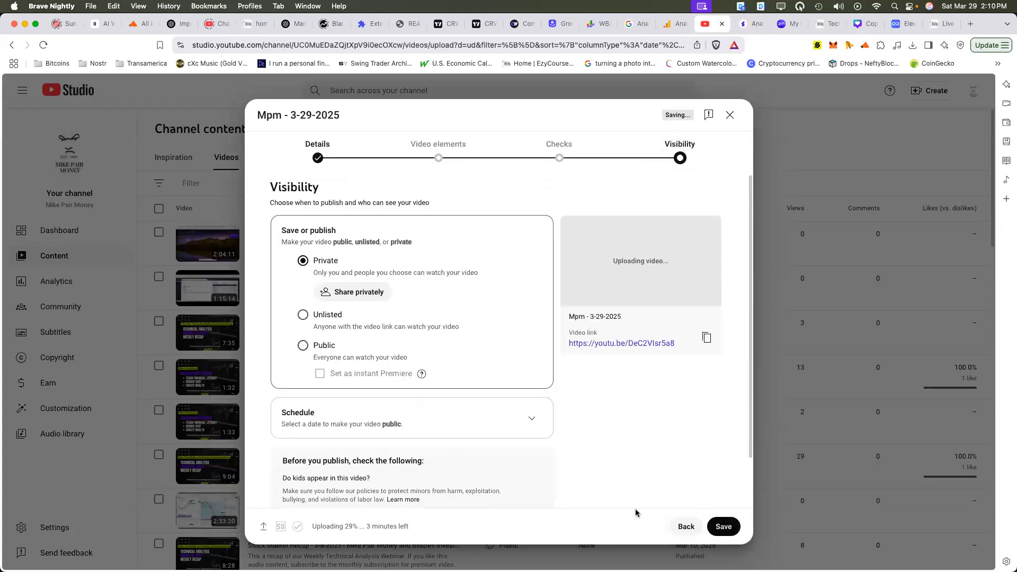
click(727, 530)
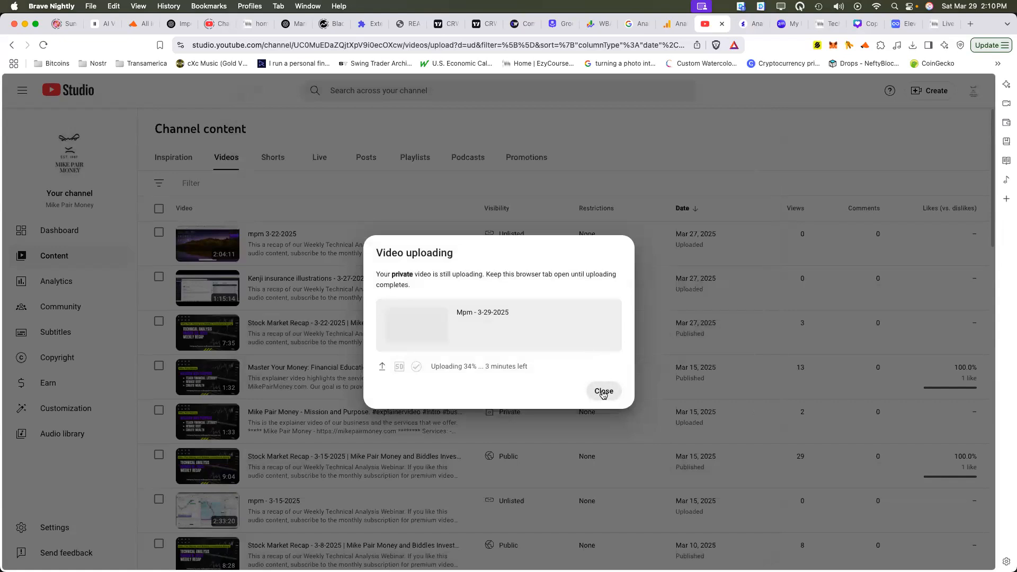
click(603, 392)
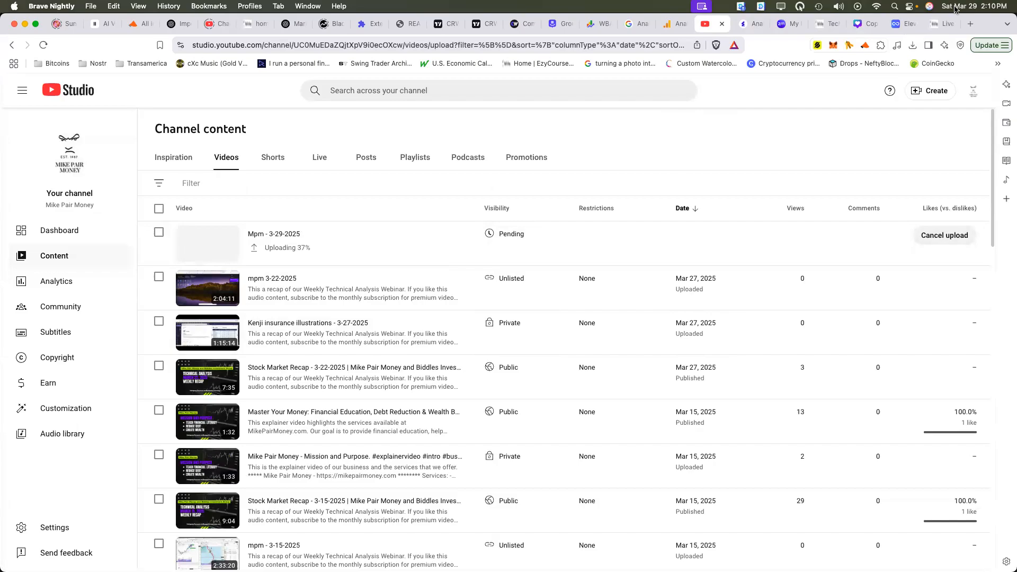
key(super+Tab)
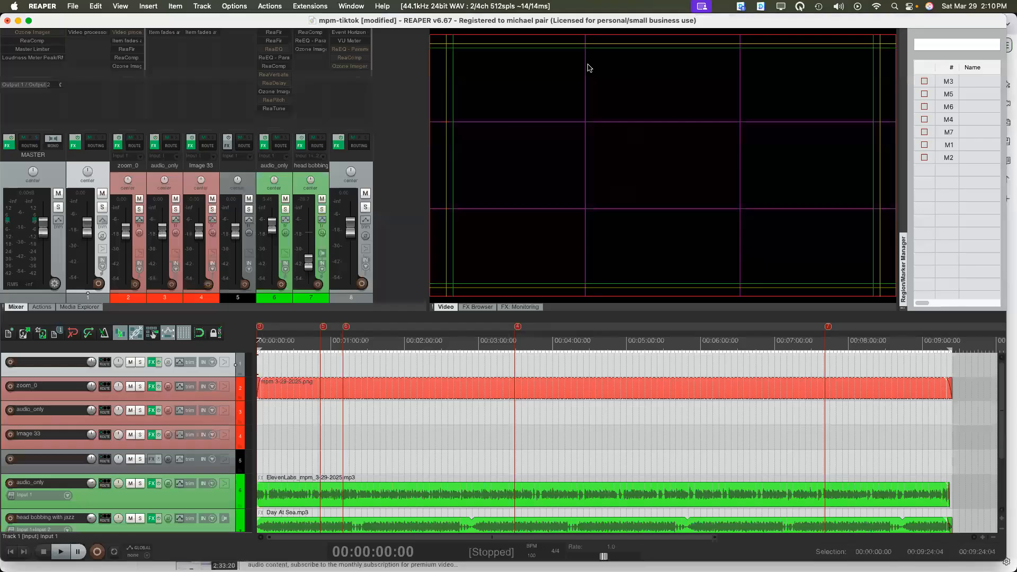
key(super+Tab)
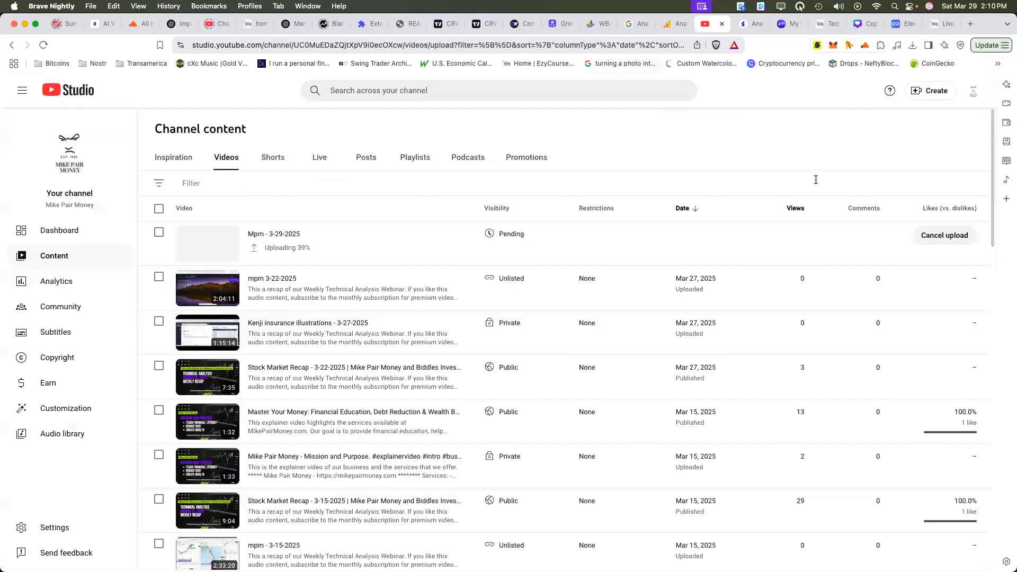
Upload mpm 3-29-2025.mov from Downloads as another new video on the channel
click(926, 92)
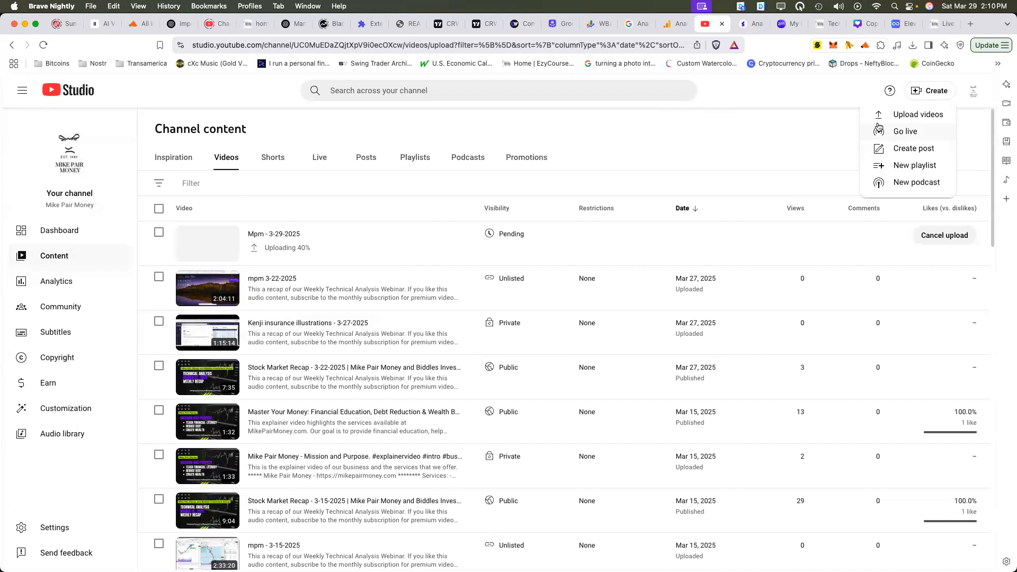
click(897, 118)
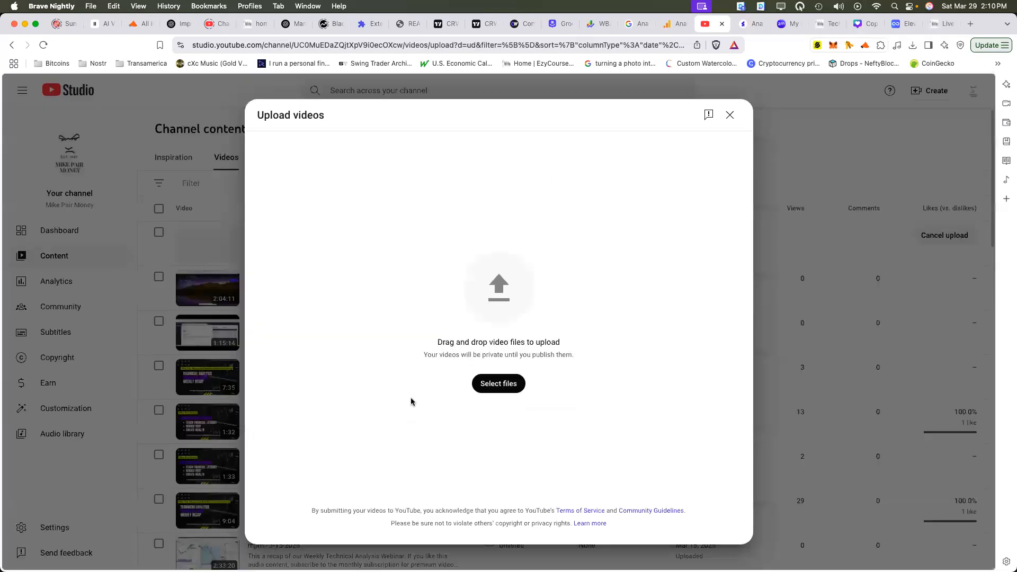
click(492, 388)
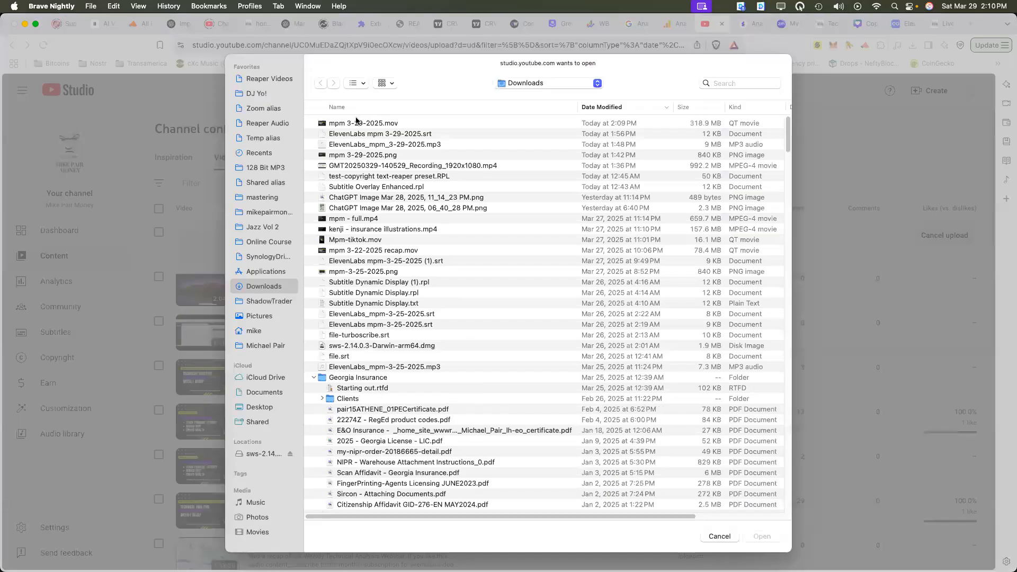
click(346, 125)
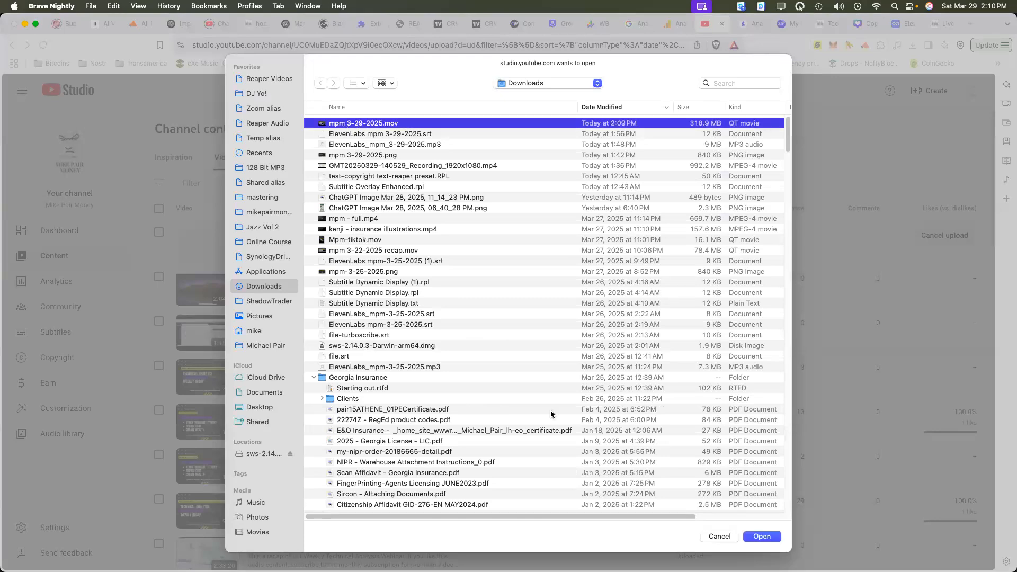
click(760, 536)
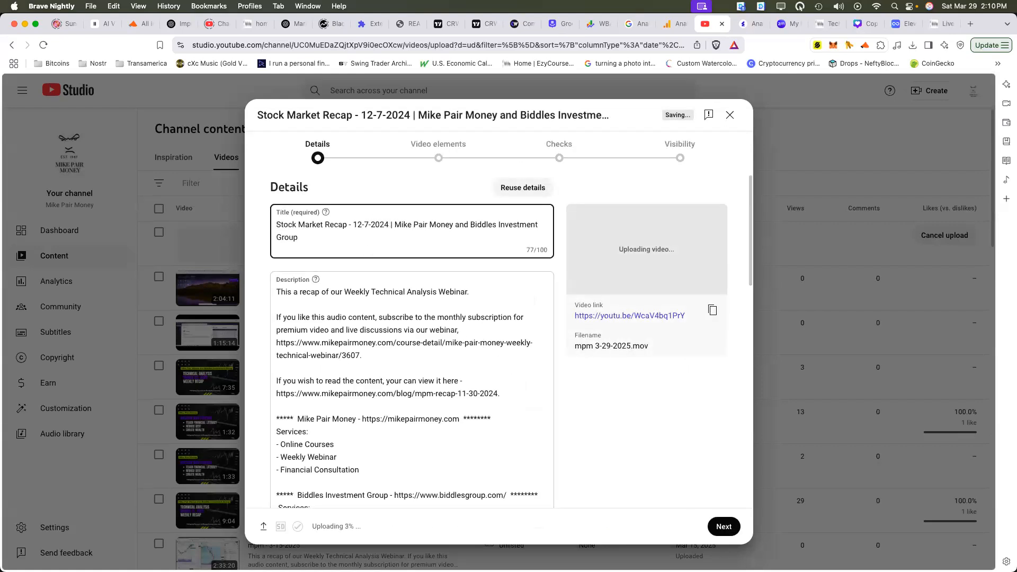
Change the date in the video title so it reads "Stock Market Recap - 3-29-2025 | Mike Pair Money and Biddles Investment Group"
key(BackSpace)
text(5)
key(BackSpace)
text(29)
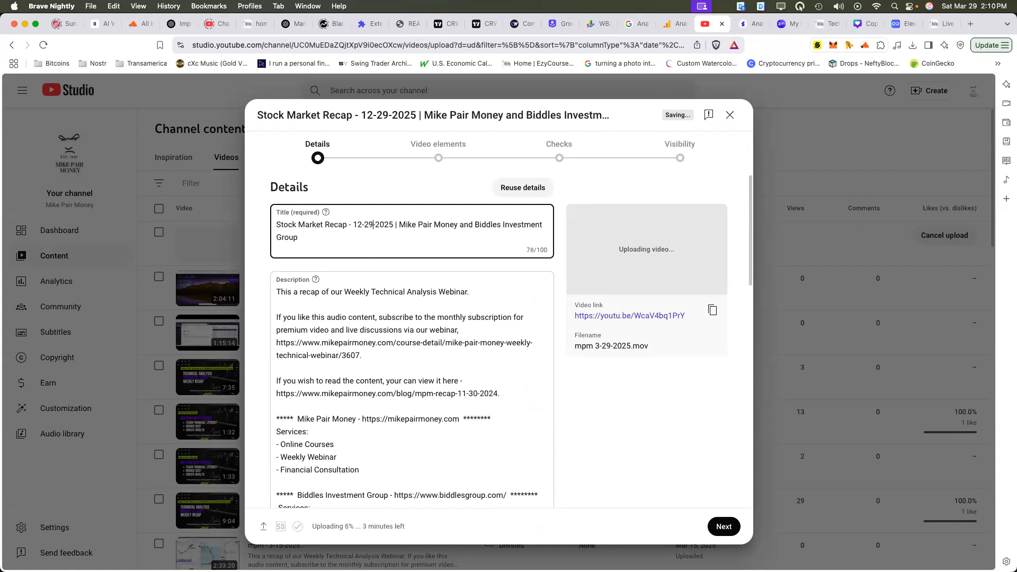
key(BackSpace)
key(BackSpace)
text(3)
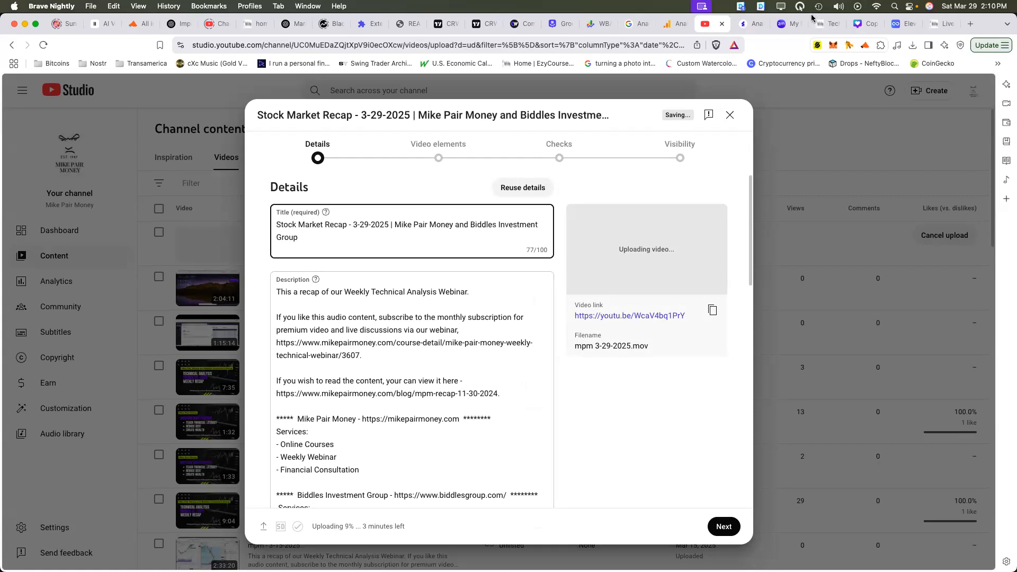
Replace the blog link in the description with the copied address of the Technical Analysis Weekly Recap - March 29, 2025 post
click(826, 23)
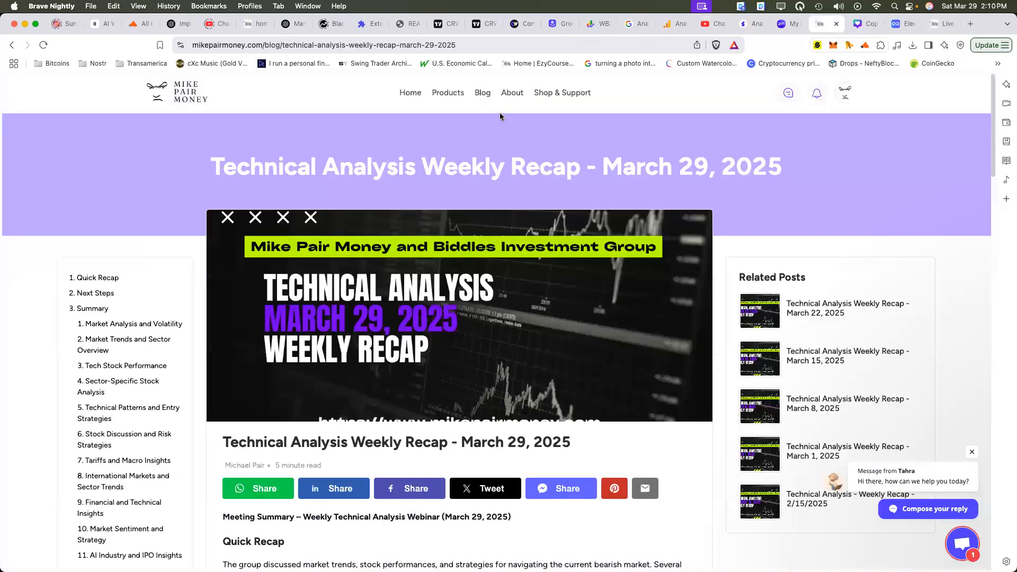
click(462, 45)
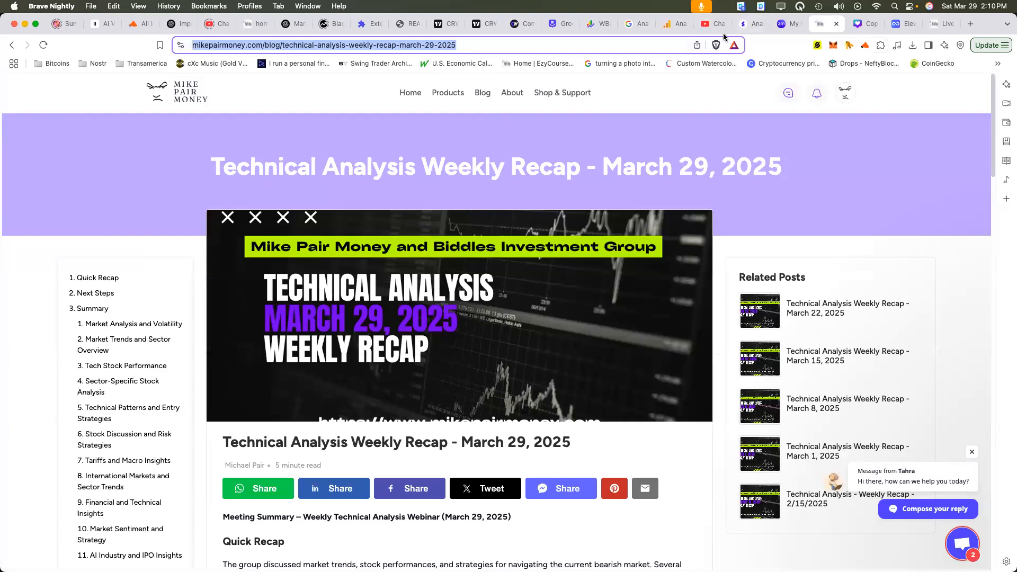
click(713, 26)
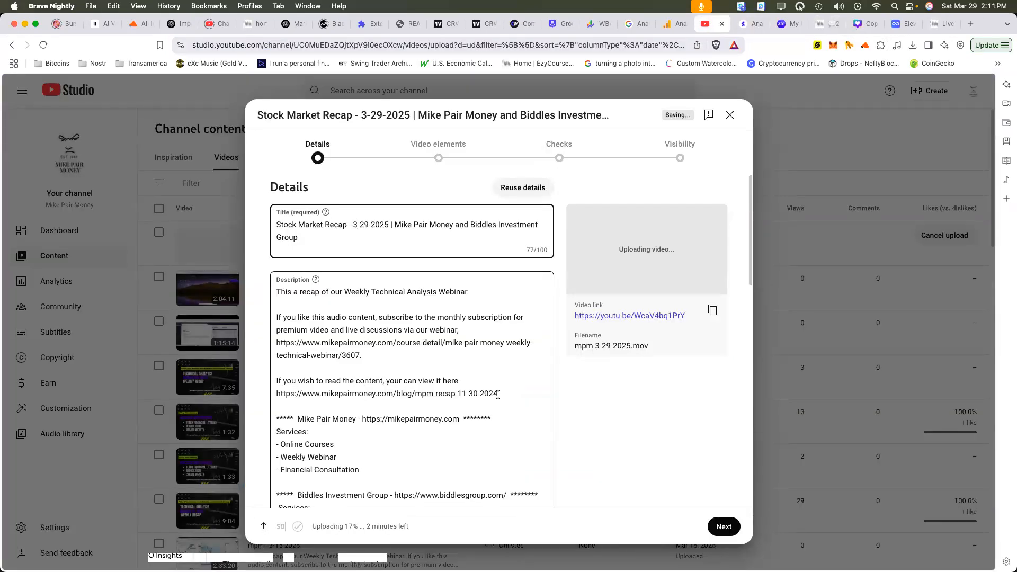
drag(498, 395, 277, 395)
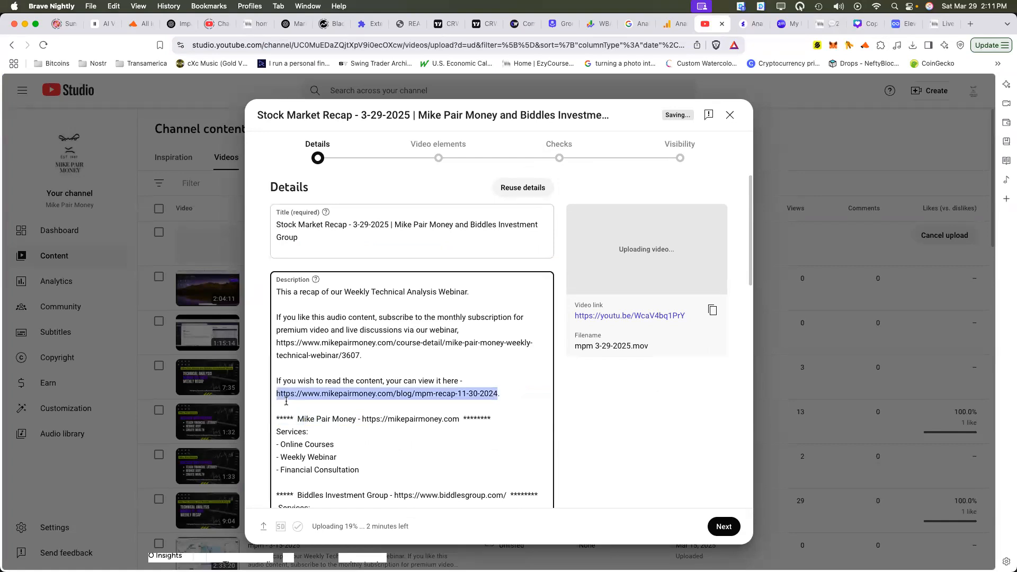
key(super+v)
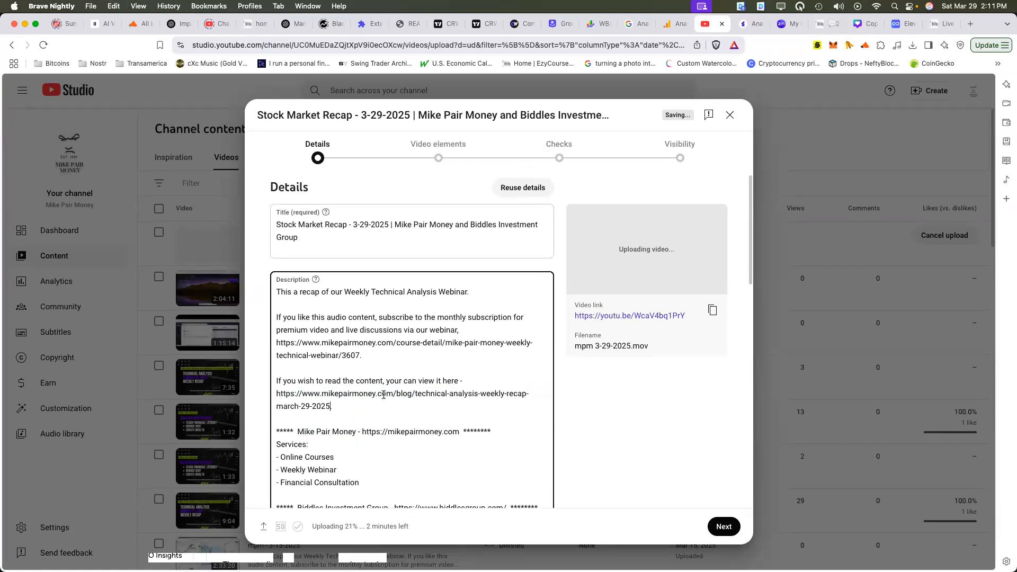
Set mpm 3-29-2025.png from Downloads as the recap video's thumbnail
scroll(398, 386, down, 2)
scroll(418, 367, up, 2)
scroll(634, 395, down, 2)
scroll(634, 395, down, 10)
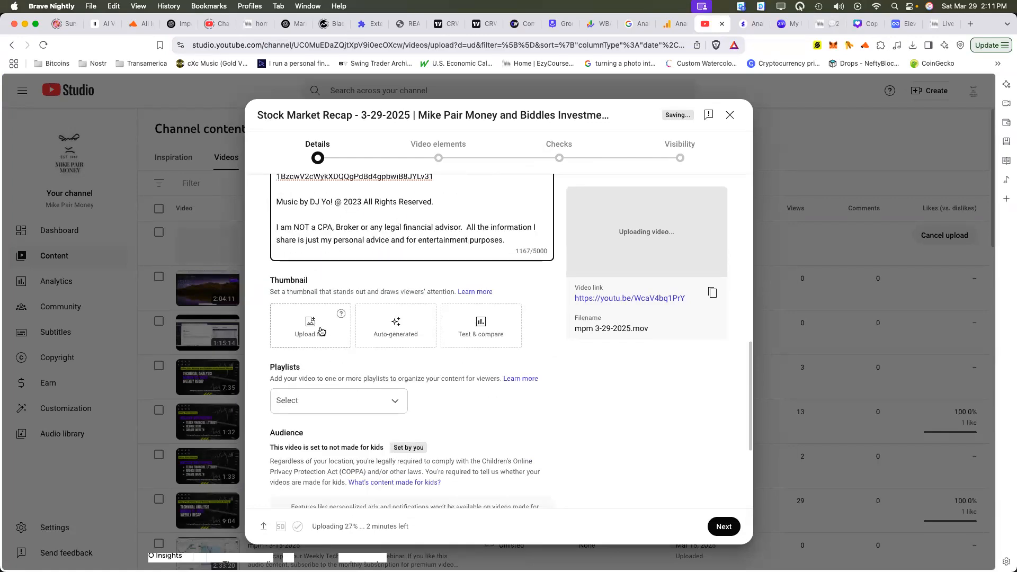
click(318, 333)
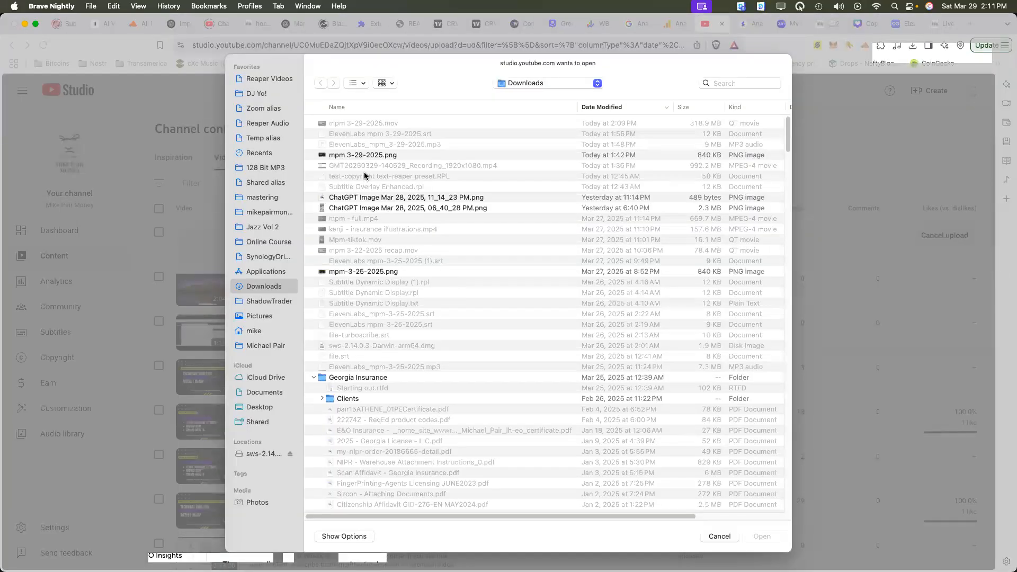
click(355, 156)
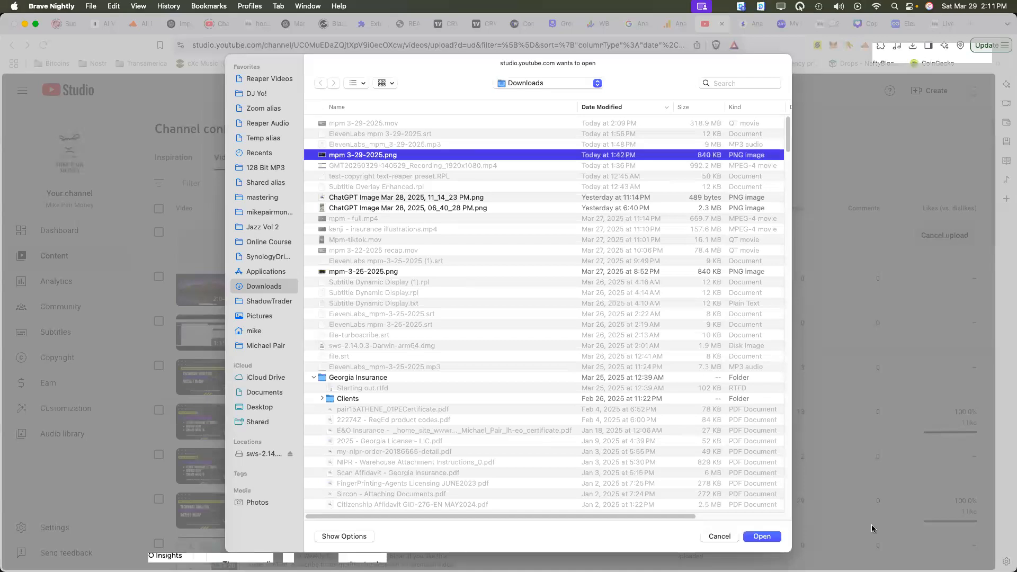
click(762, 537)
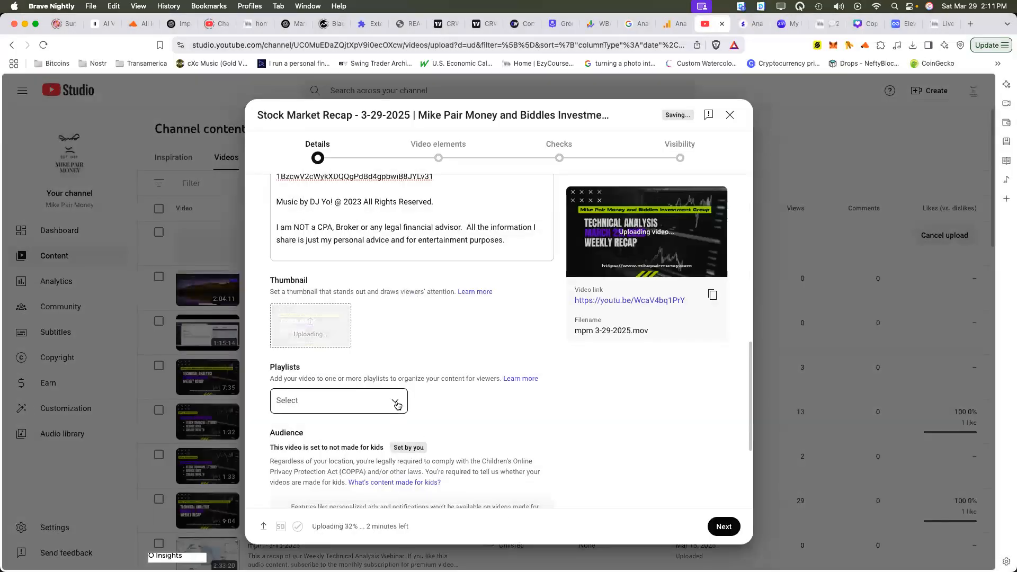
Add the recap video to the playlist "MikePairMoney & Biddles Investment Group _Stock Market Recap"
click(397, 406)
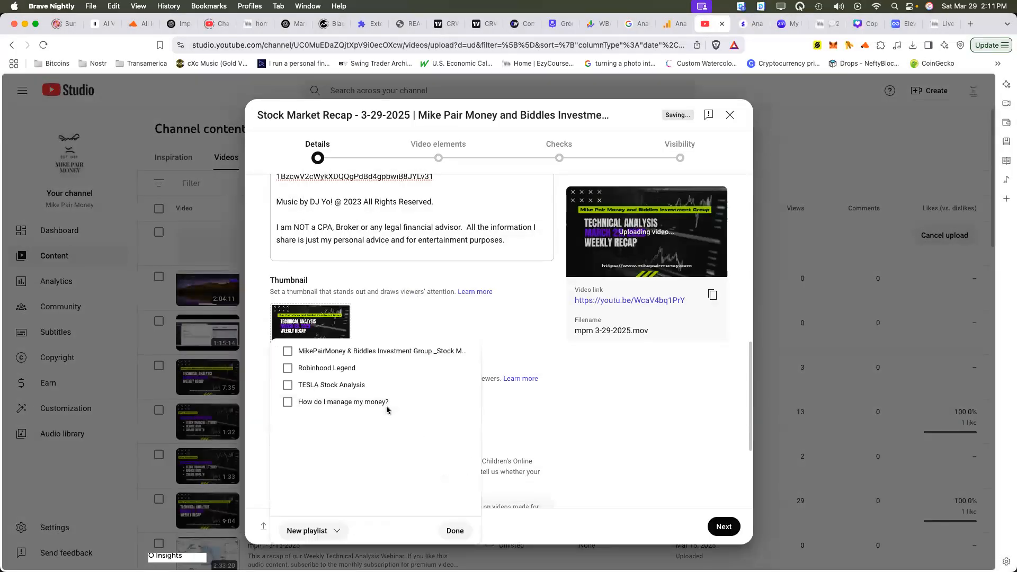
click(288, 352)
click(455, 531)
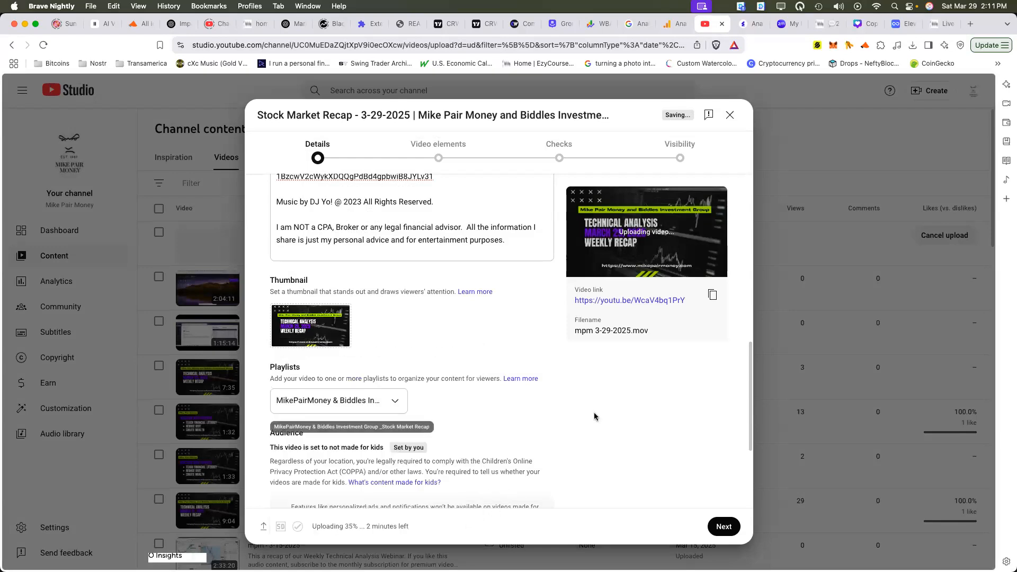
Go through the video elements and checks stages, and publish the recap video with Public visibility
scroll(594, 416, down, 3)
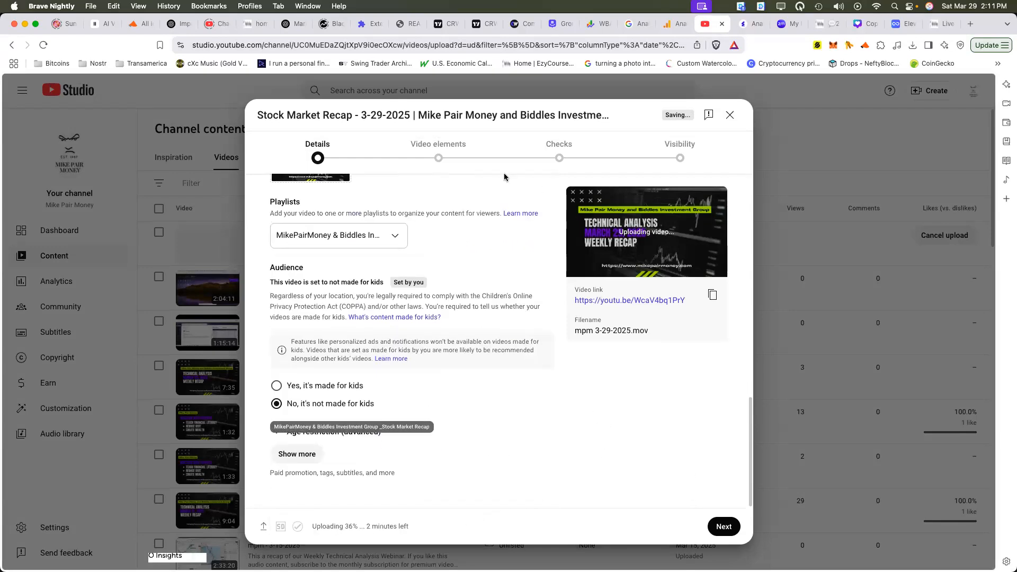
click(438, 146)
click(568, 144)
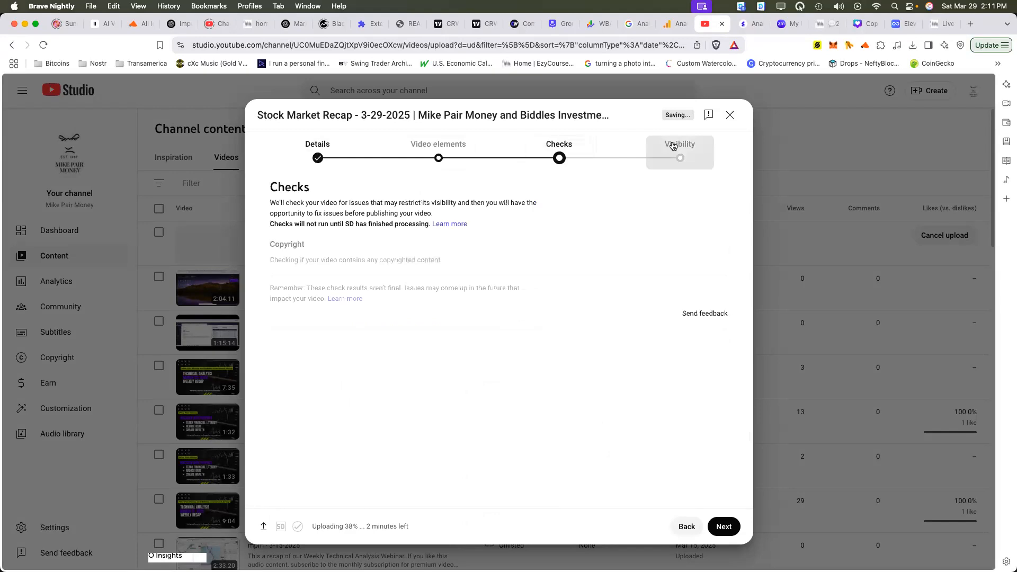
click(673, 146)
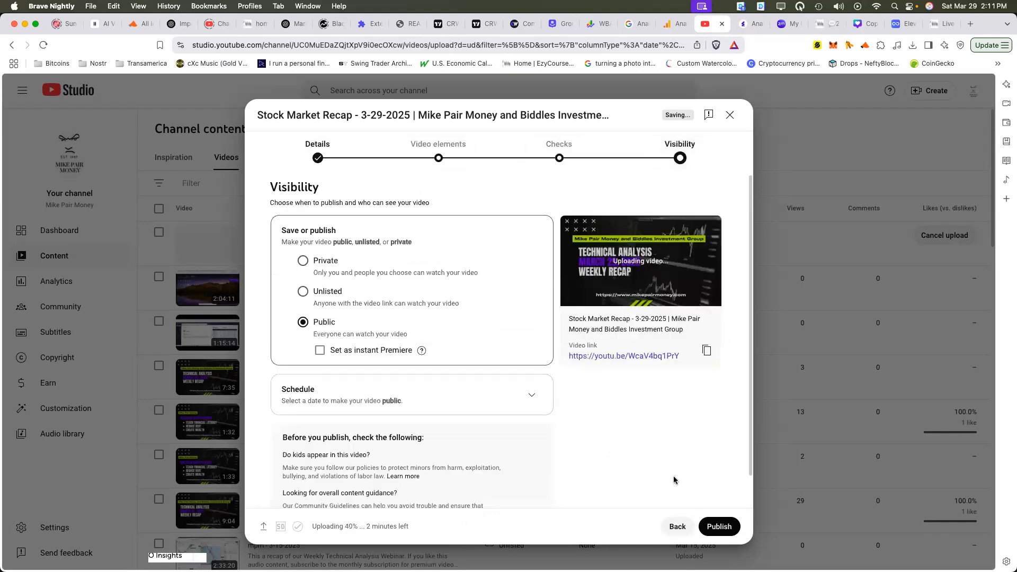
click(727, 529)
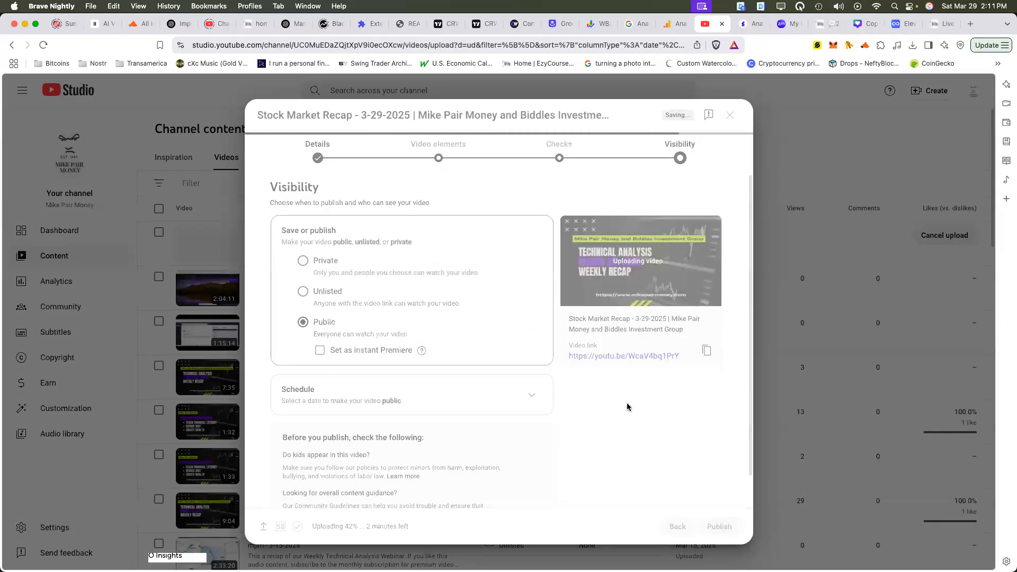